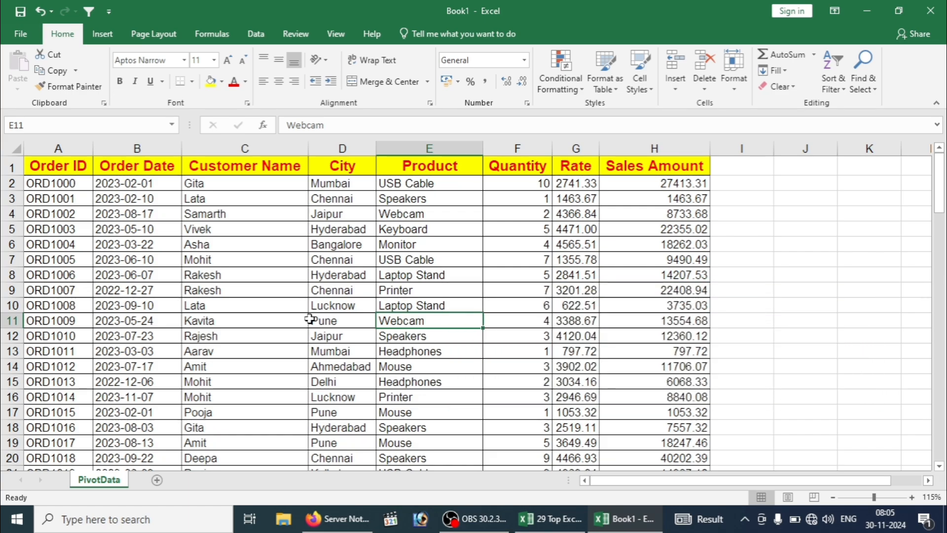
Select the entire Product column and make its text bold
click(217, 290)
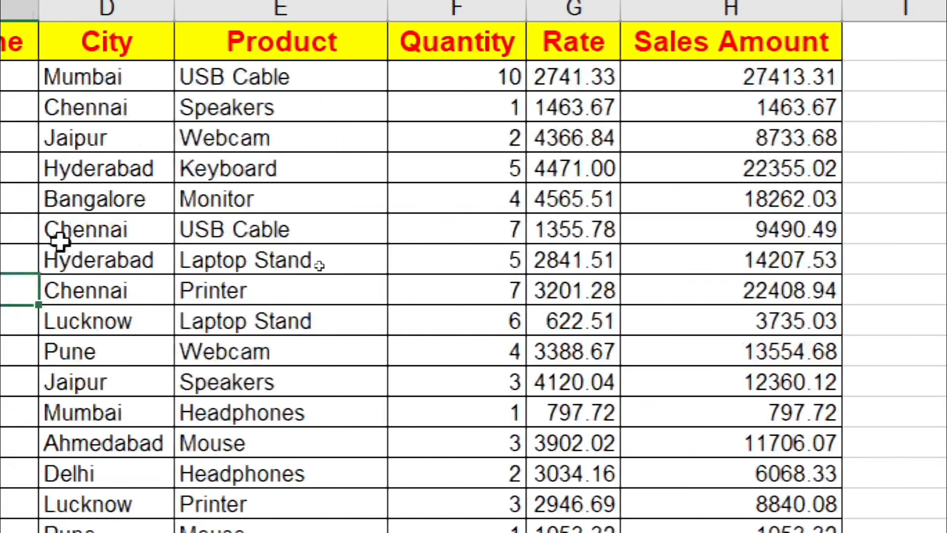
click(292, 75)
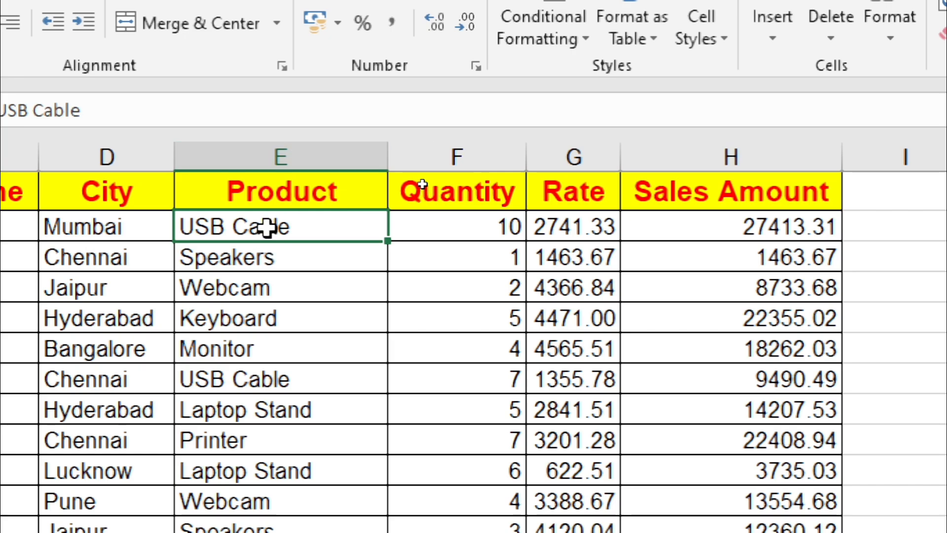
key(ctrl+shift+Down)
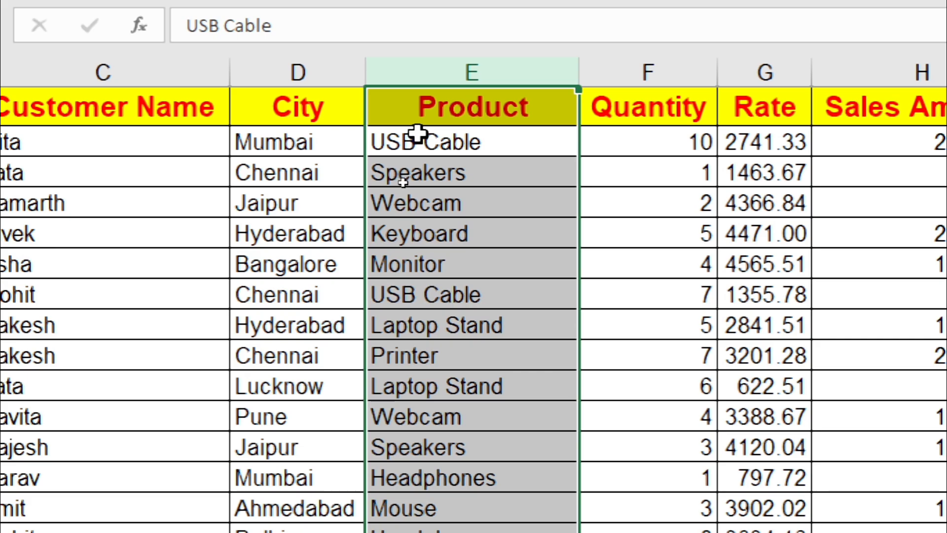
click(423, 242)
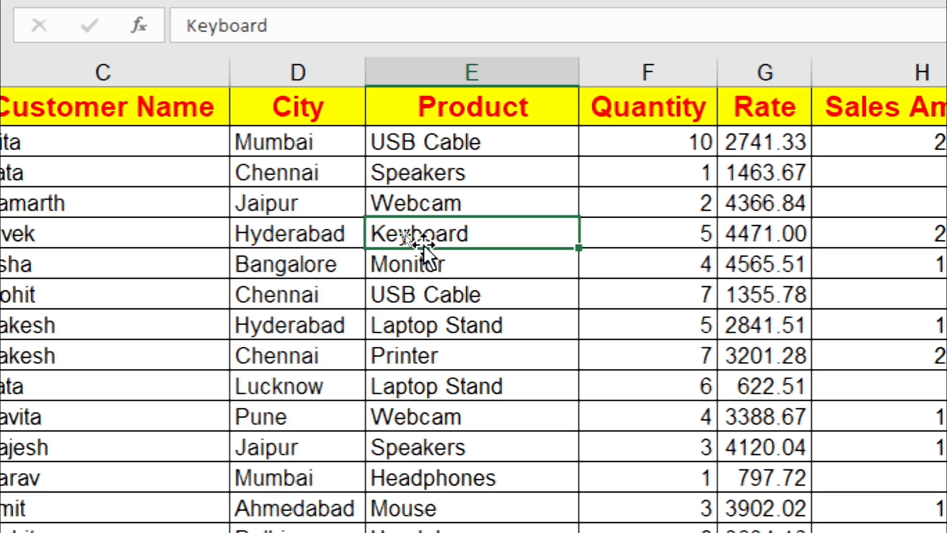
key(ctrl+space)
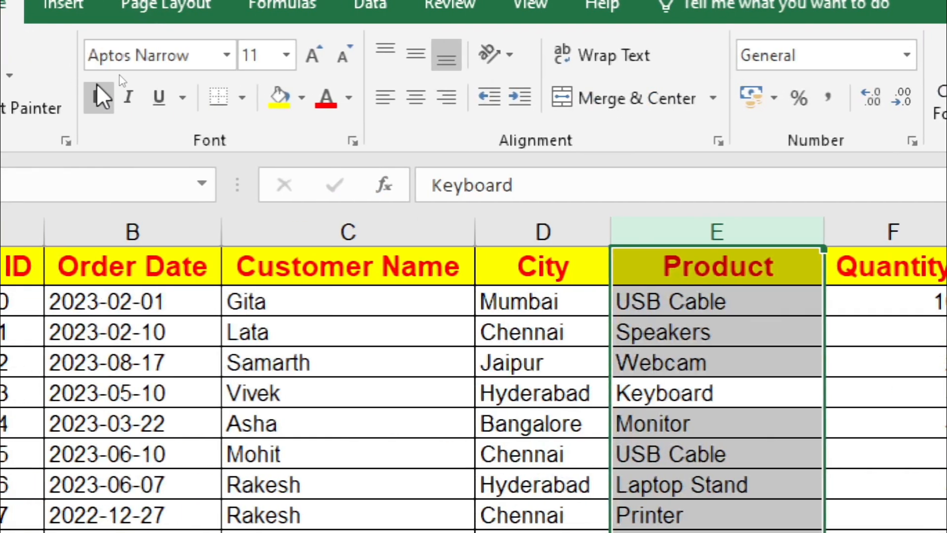
click(101, 96)
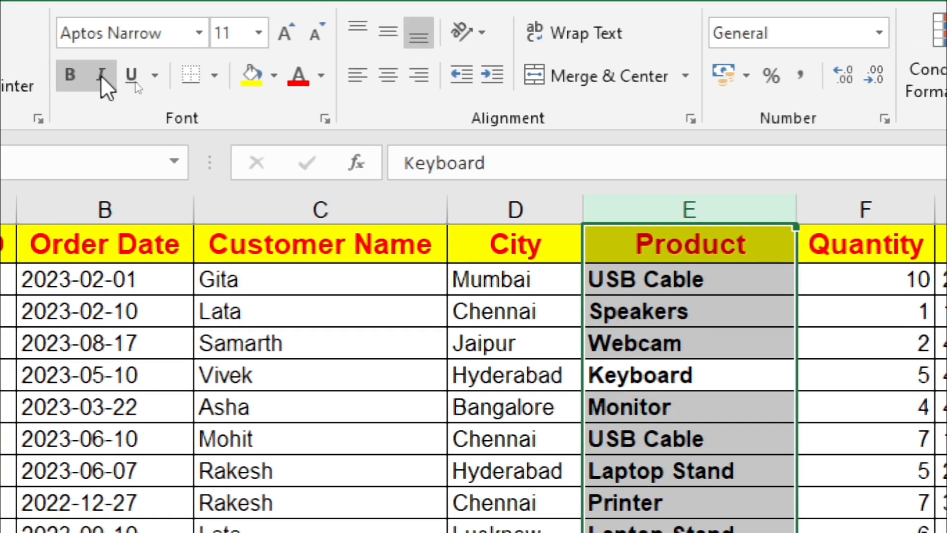
Apply italic and underline to the Product column, and remove both formats again
click(101, 76)
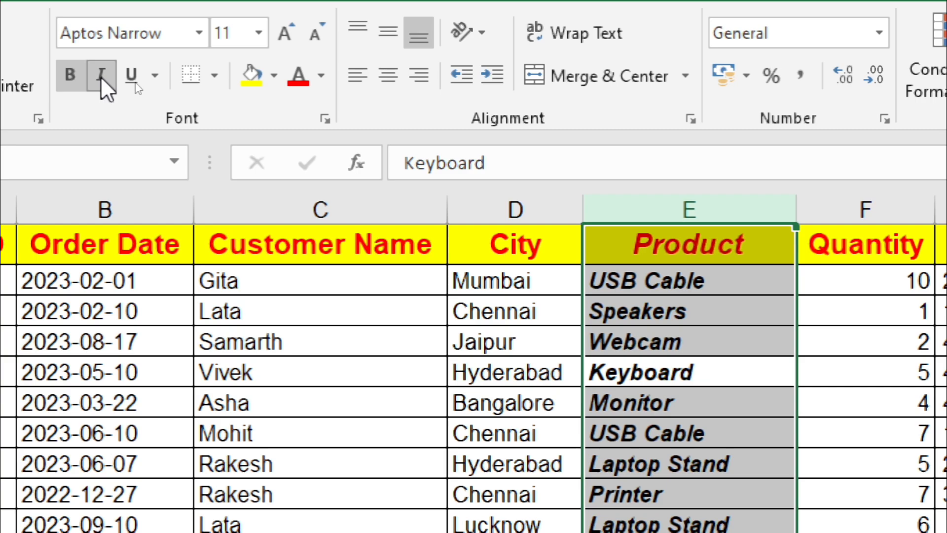
click(124, 81)
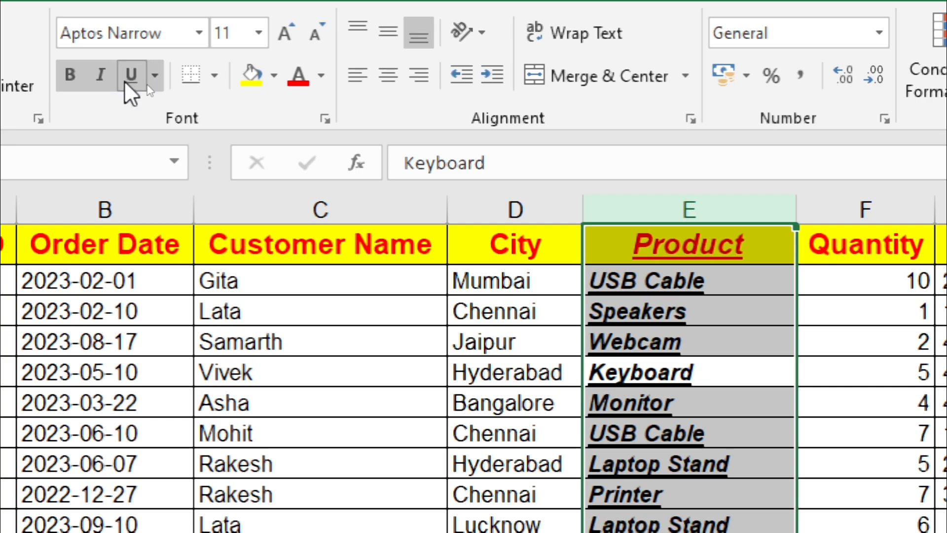
click(99, 78)
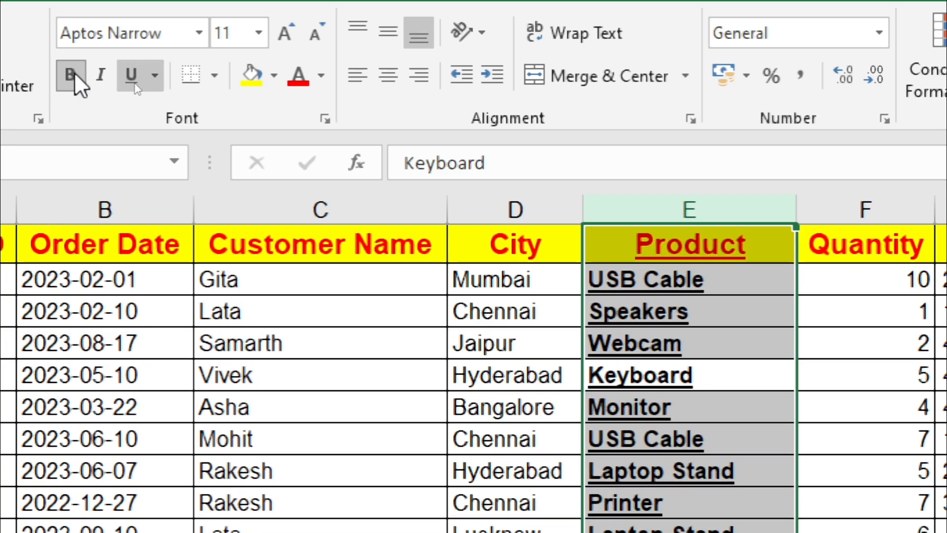
click(127, 79)
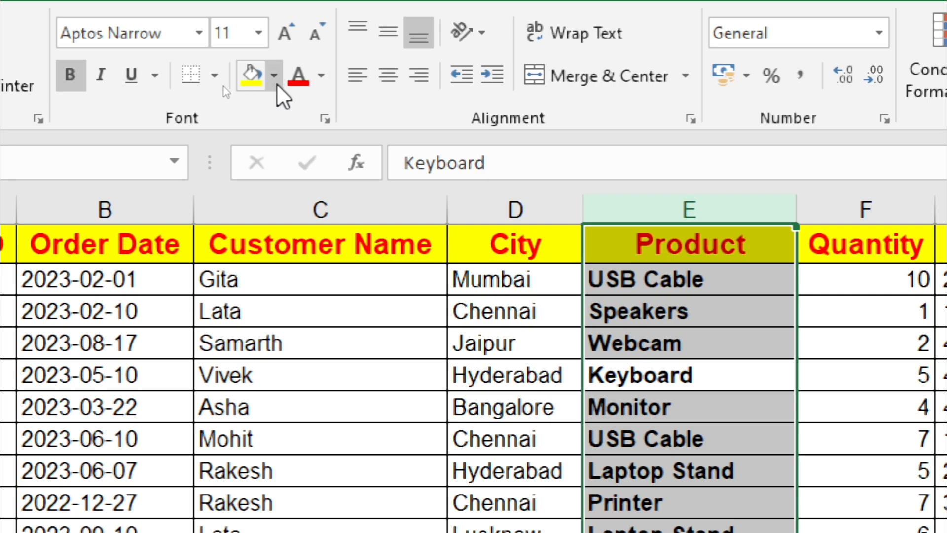
Fill the entire Product column with yellow
click(243, 73)
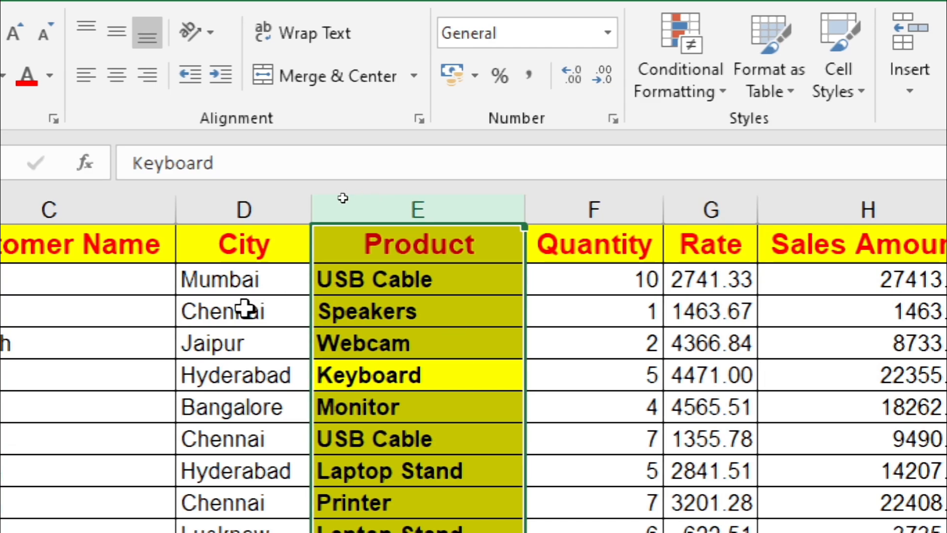
click(234, 350)
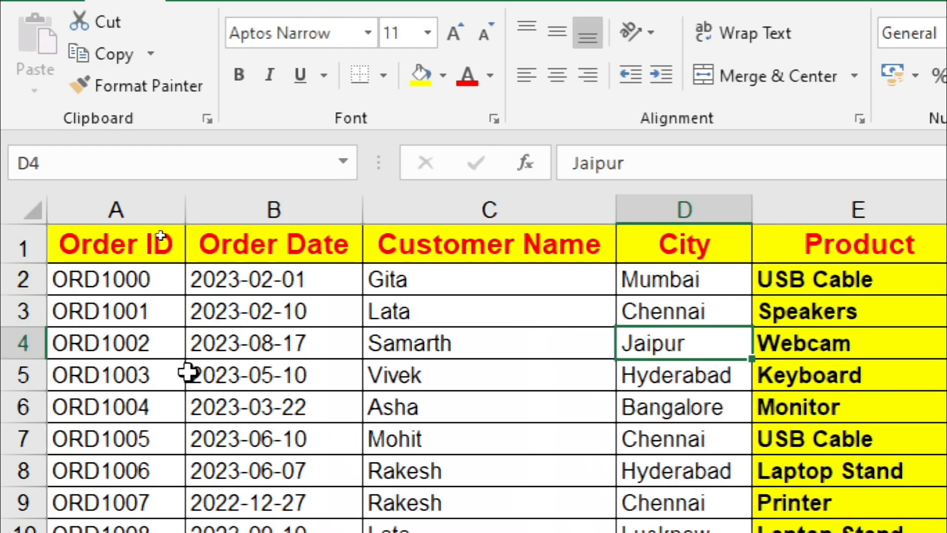
Select the whole of row 5 and format its text as bold, italic and red
click(430, 373)
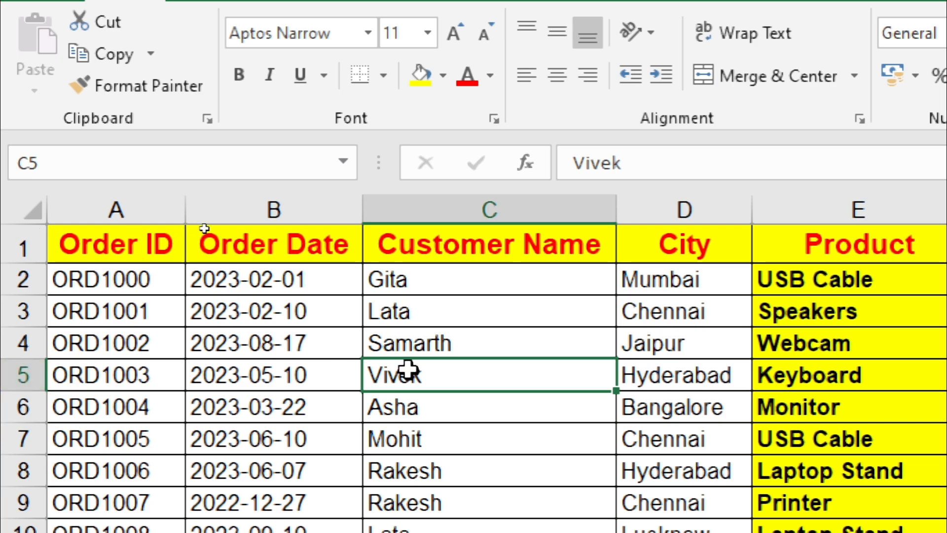
key(shift+space)
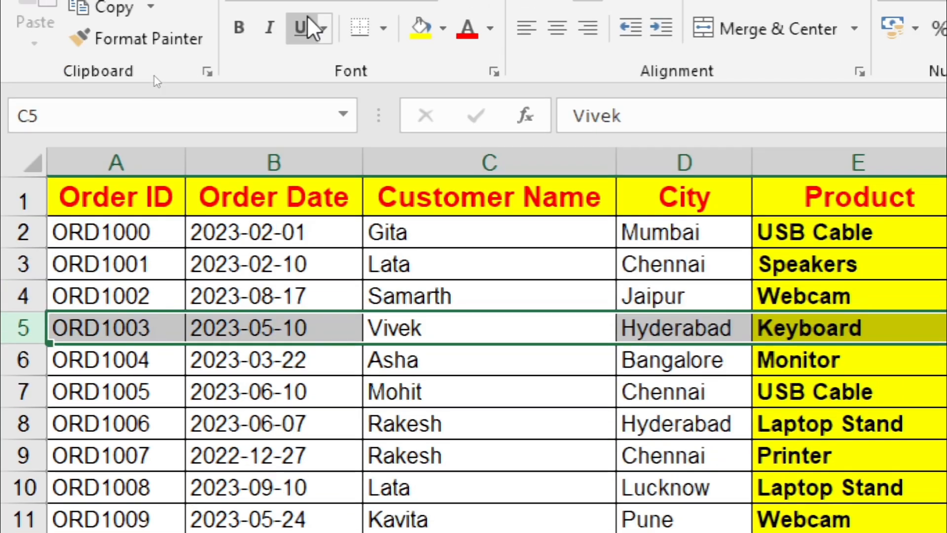
click(251, 25)
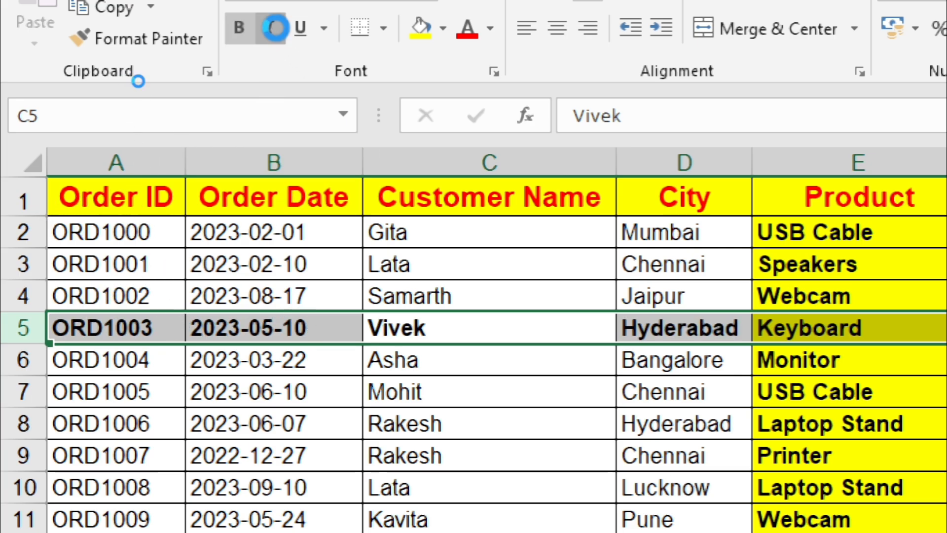
click(272, 29)
click(468, 30)
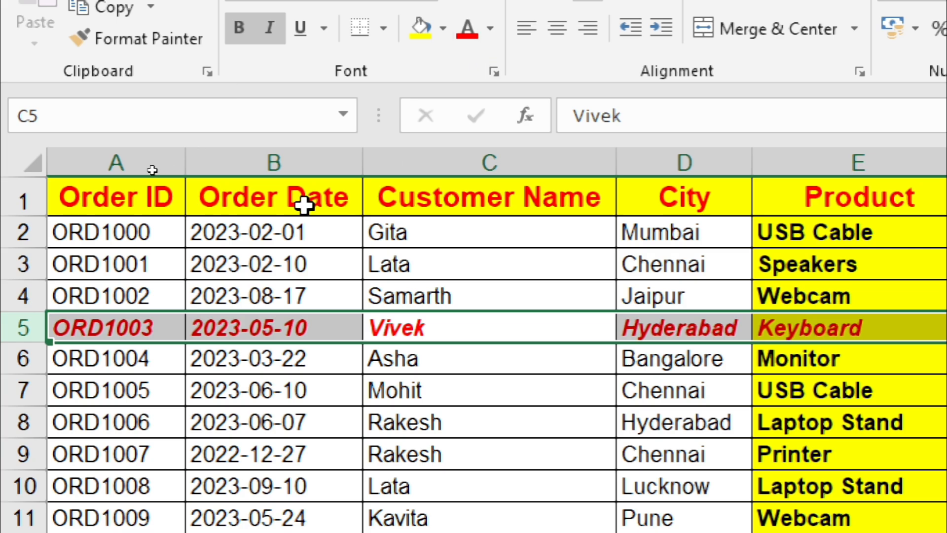
Select row 5, insert a blank row above it and delete that blank row, doing this twice
click(428, 329)
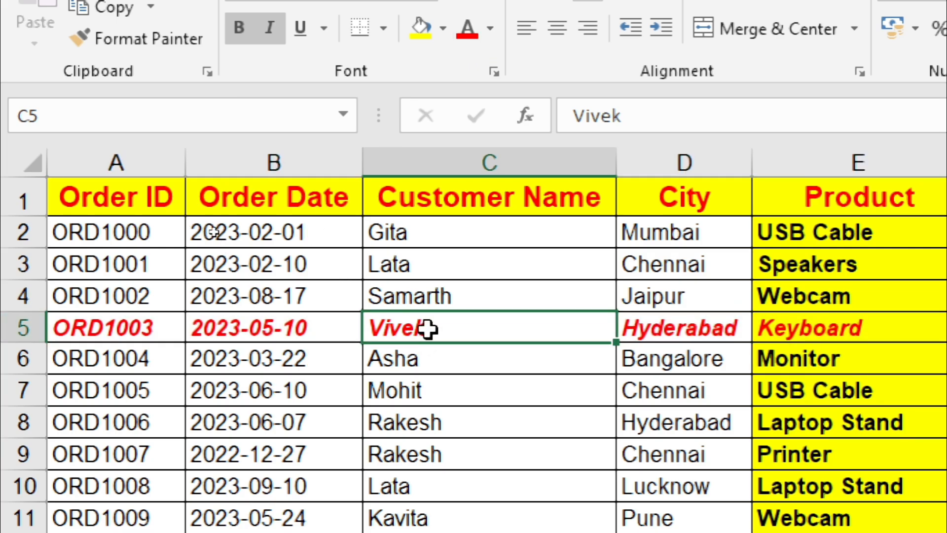
key(shift+space)
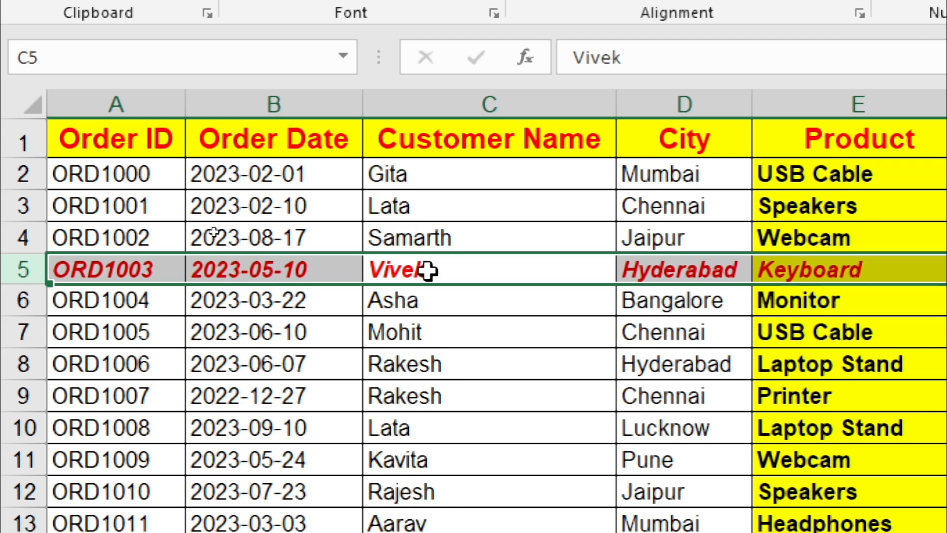
key(ctrl+plus)
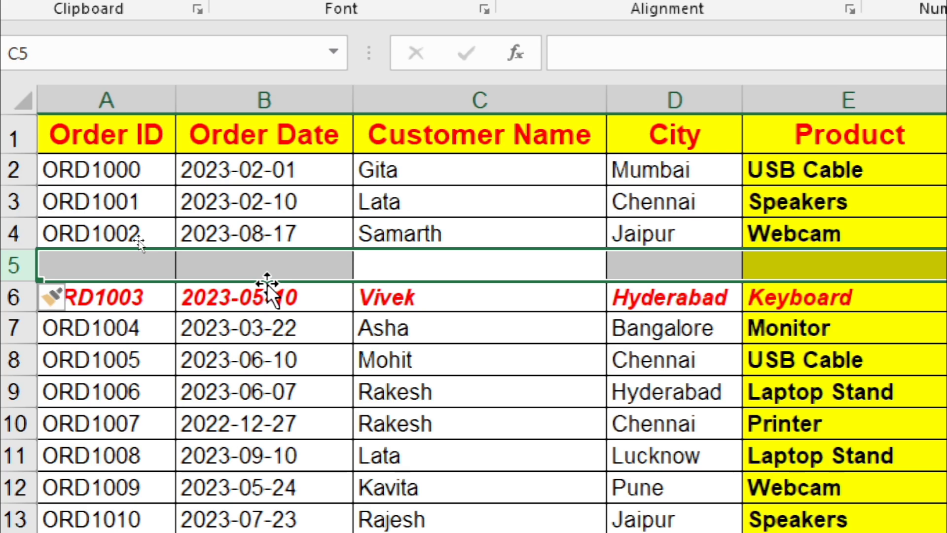
key(ctrl+minus)
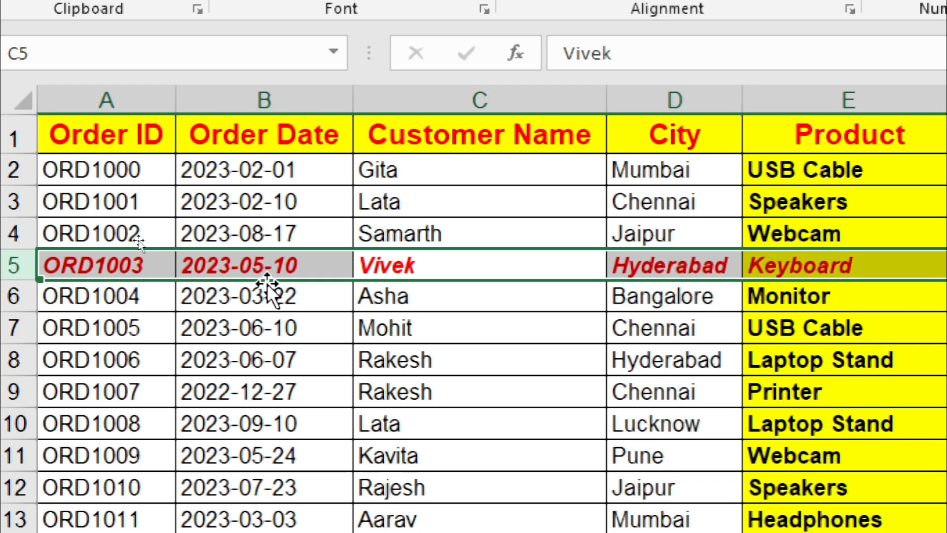
key(ctrl+shift+plus)
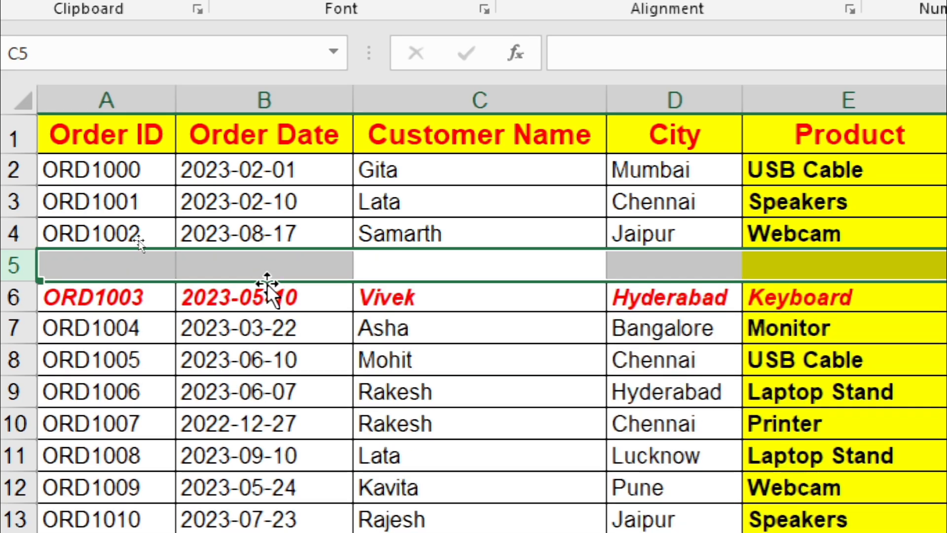
key(ctrl+minus)
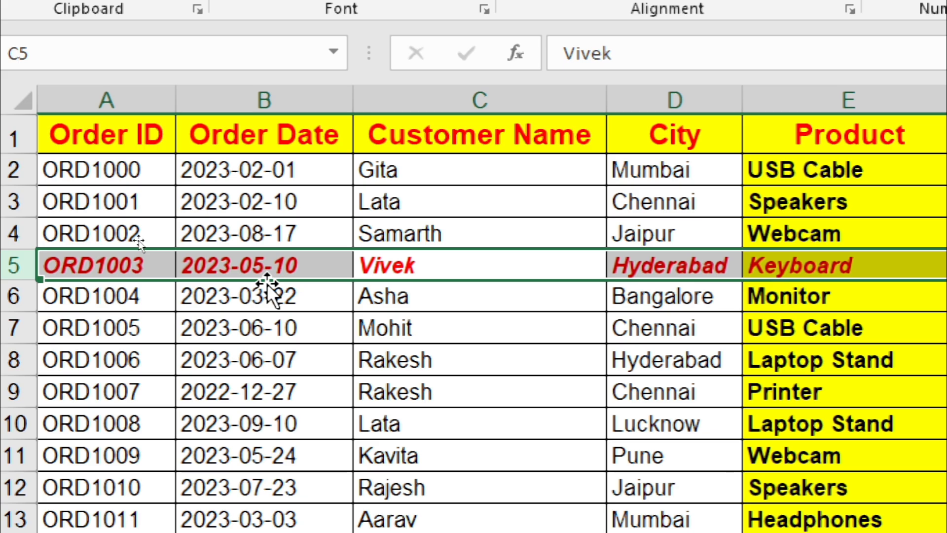
click(427, 142)
Select the Customer Name column, insert a blank column before it and delete the blank column
click(414, 277)
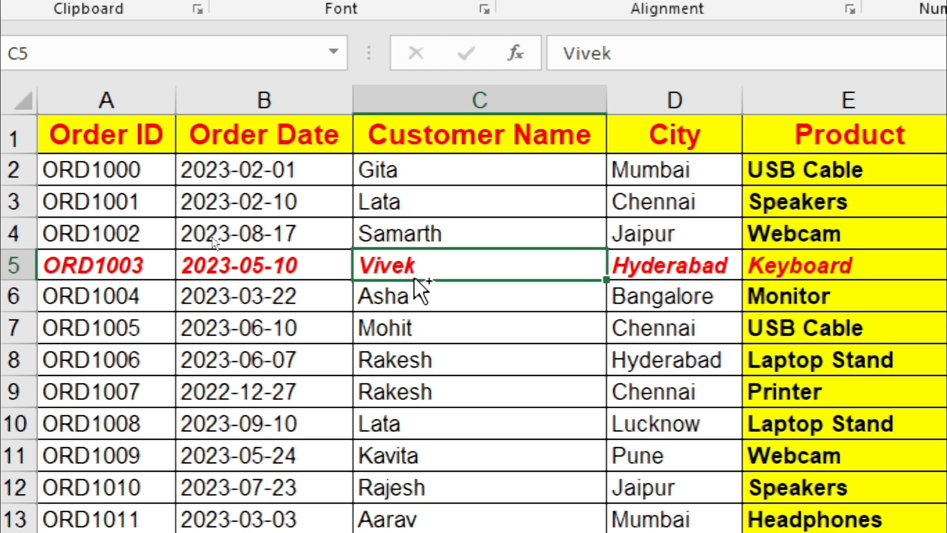
key(ctrl+space)
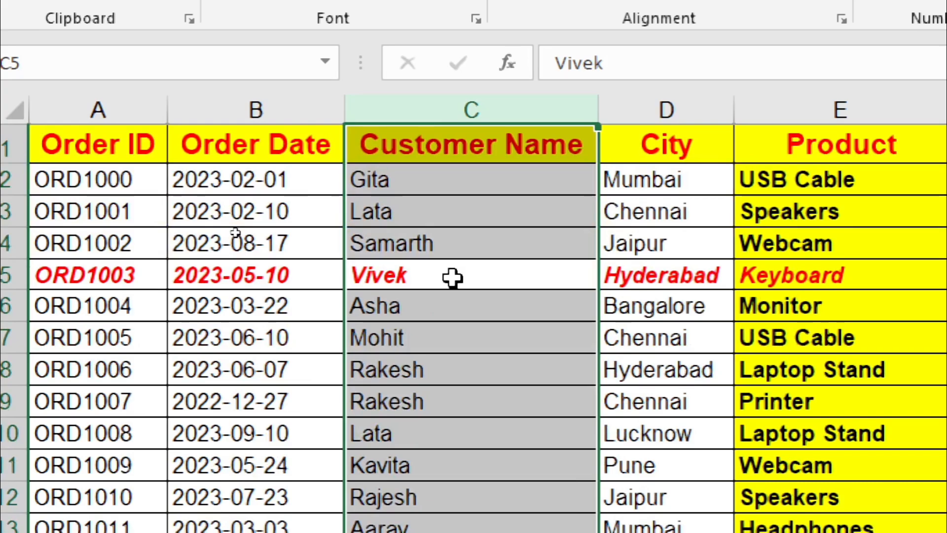
key(ctrl+shift+plus)
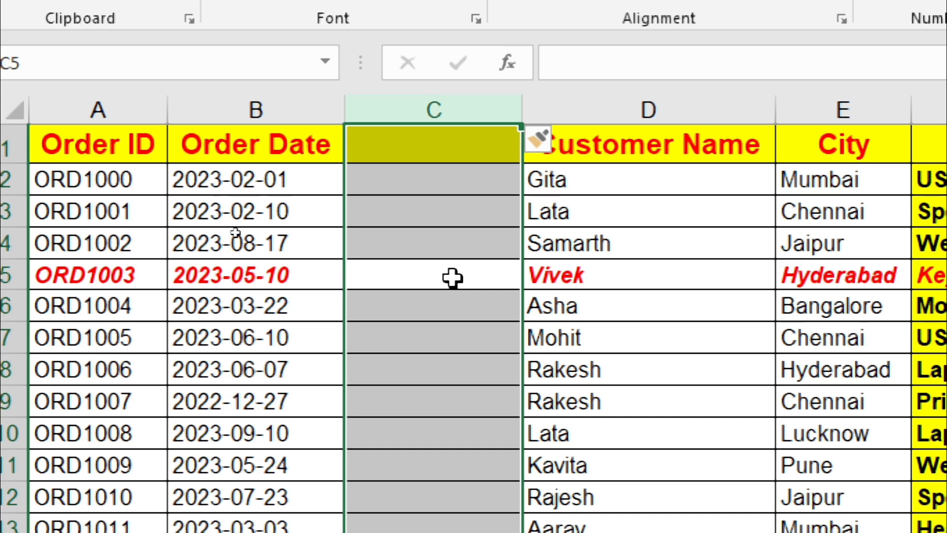
key(ctrl+minus)
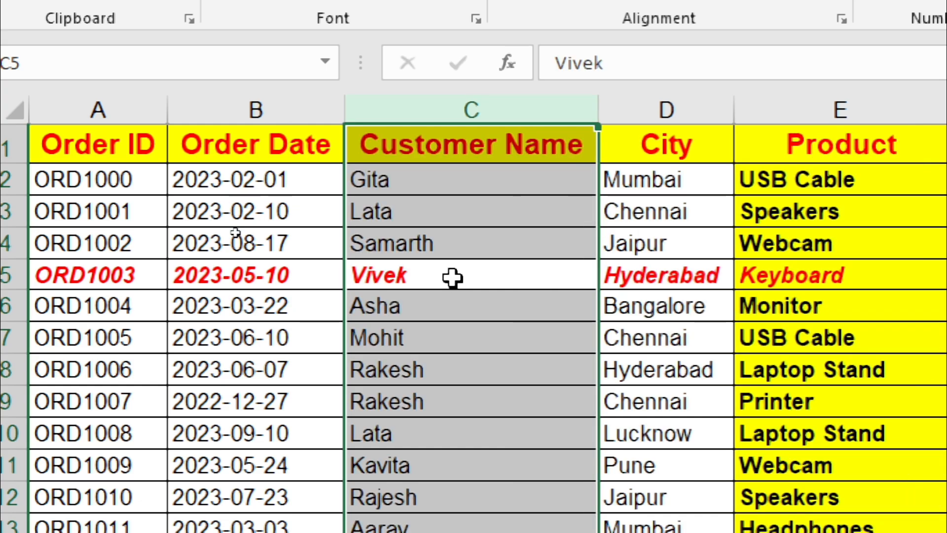
Select the whole data table and look at its Quick Analysis options
click(256, 349)
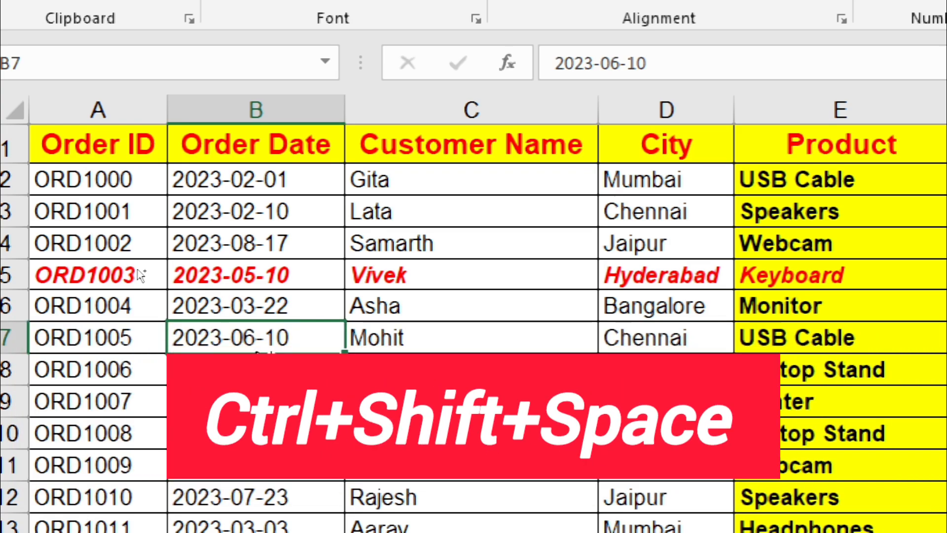
key(ctrl+shift+space)
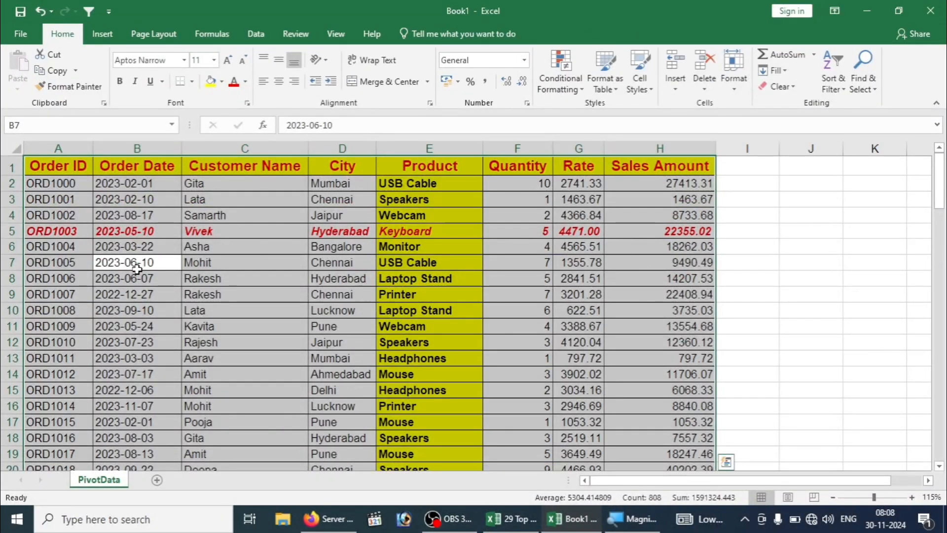
key(ctrl+q)
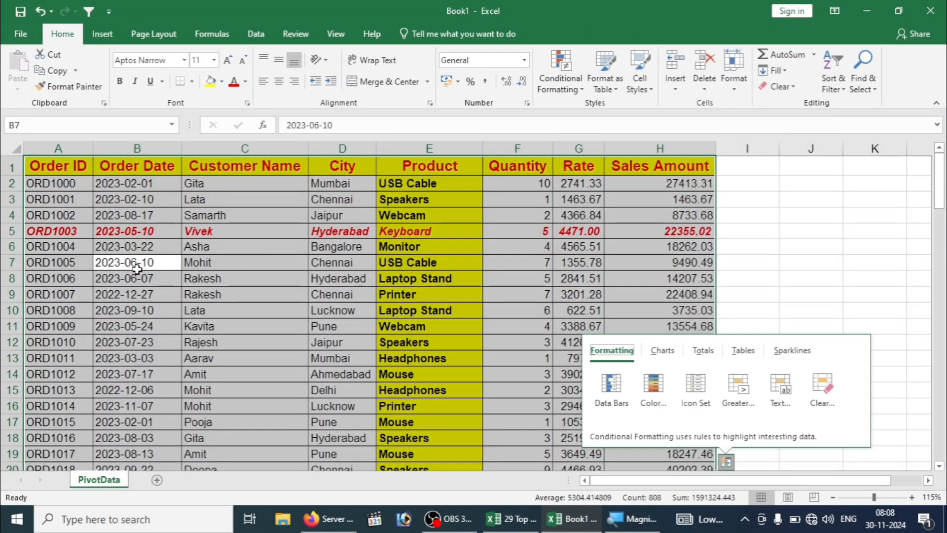
key(Escape)
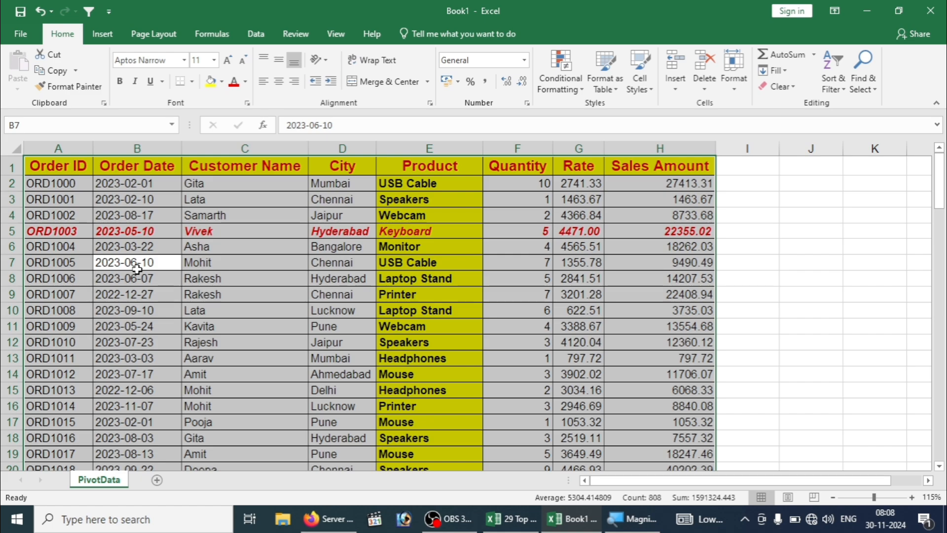
Fill the entire Customer Name column with standard green
click(237, 196)
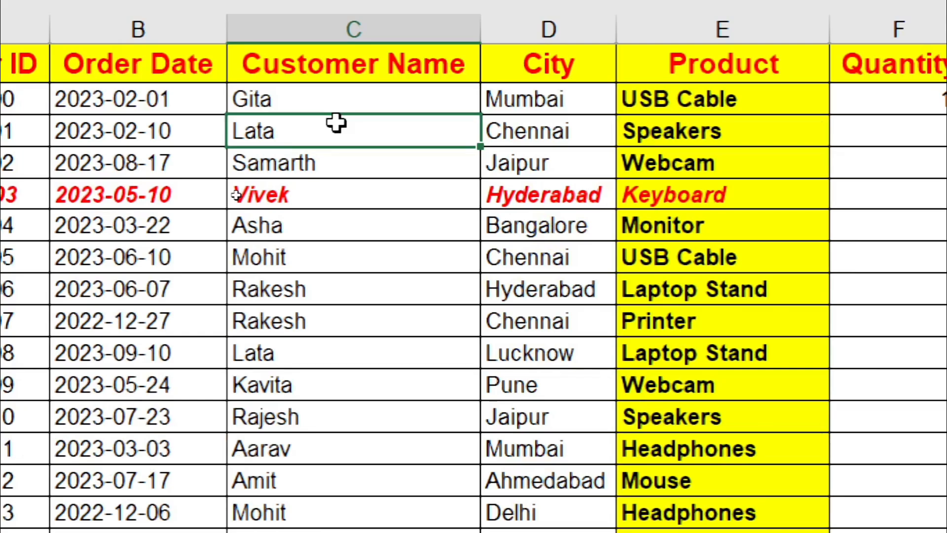
key(ctrl+space)
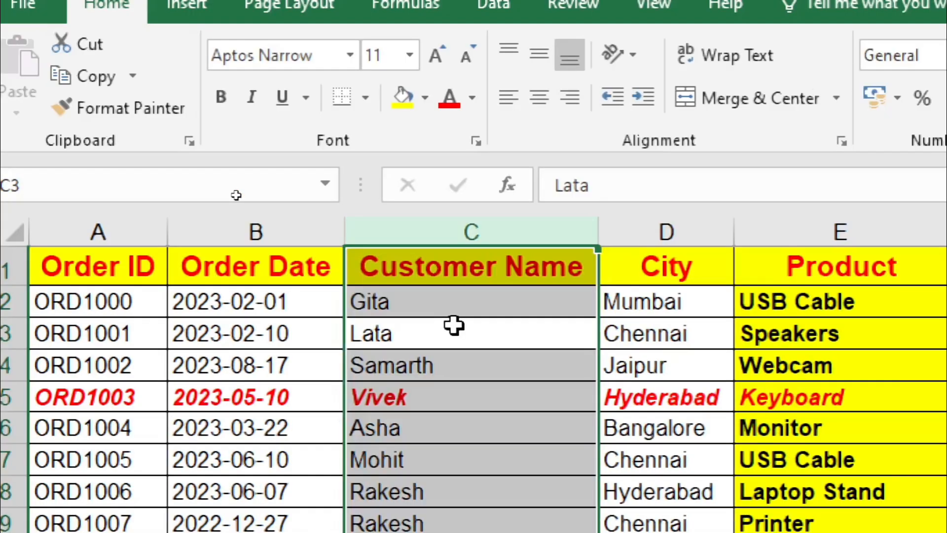
click(426, 98)
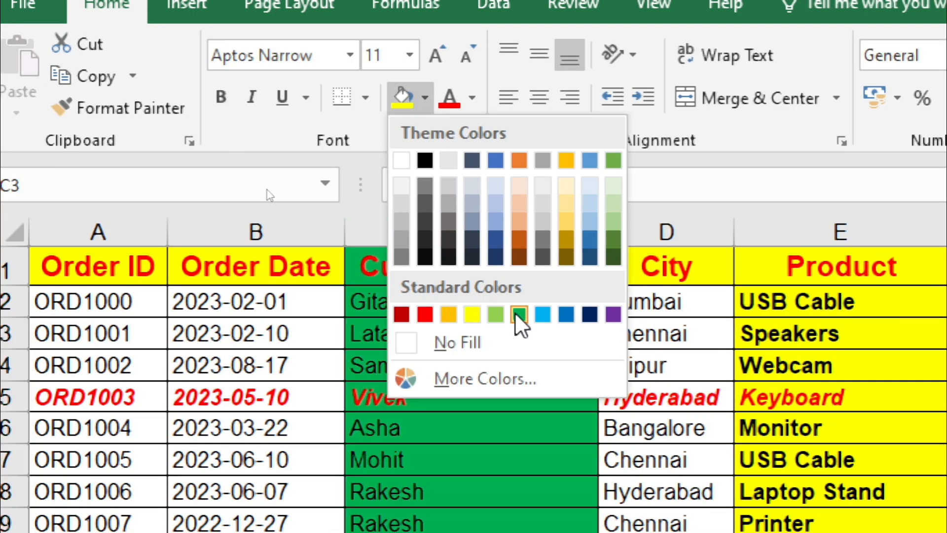
click(516, 316)
Select the whole data table and check the selection down to its last row, row 101
click(288, 266)
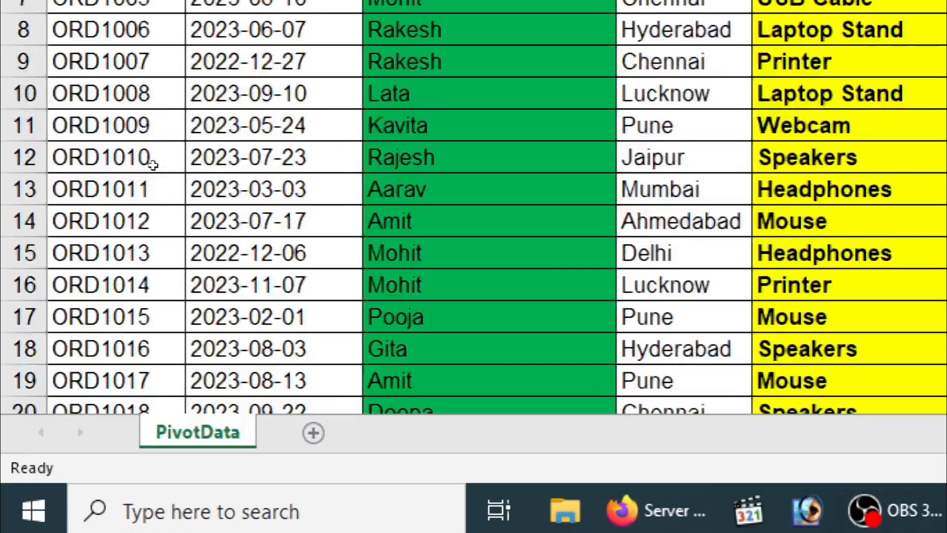
scroll(152, 160, down, 20)
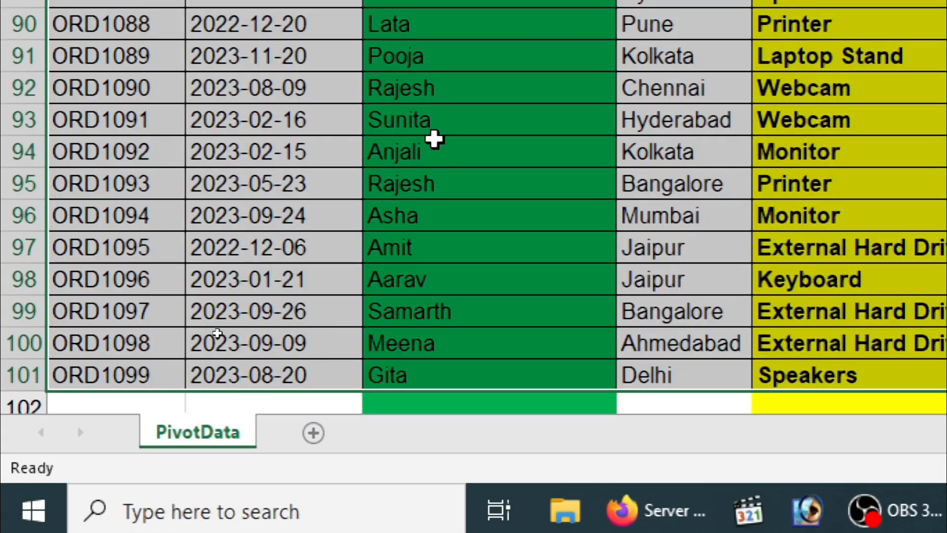
Fill the entire Order Date column with blue
key(ctrl+a)
click(282, 159)
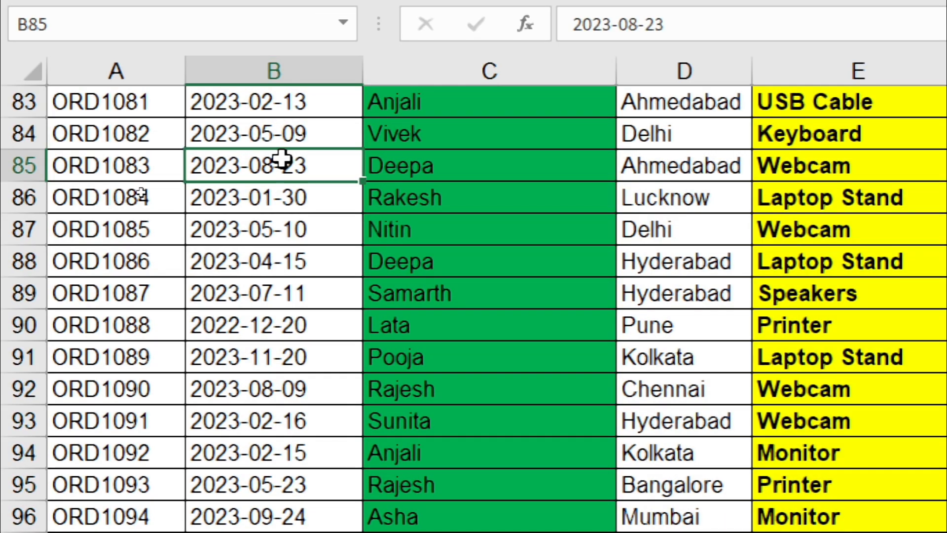
key(ctrl+space)
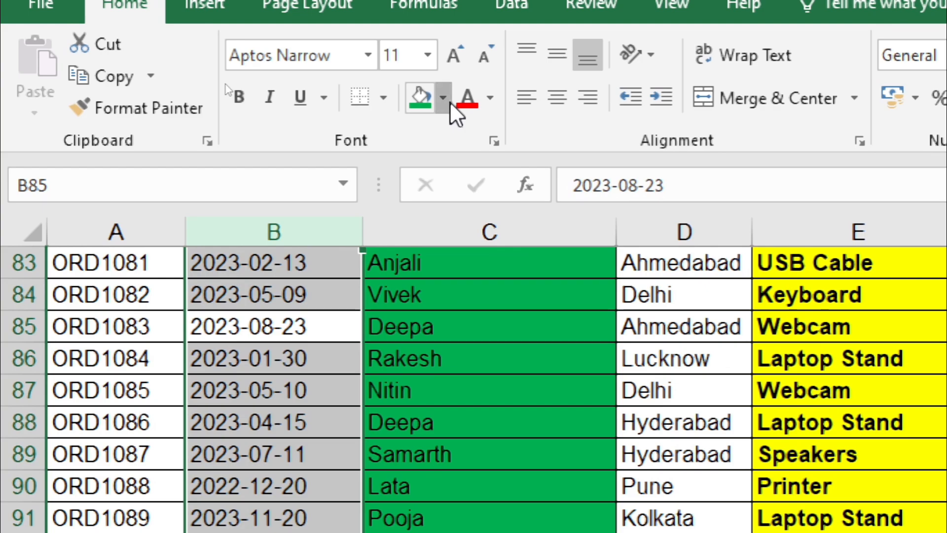
click(450, 102)
click(515, 159)
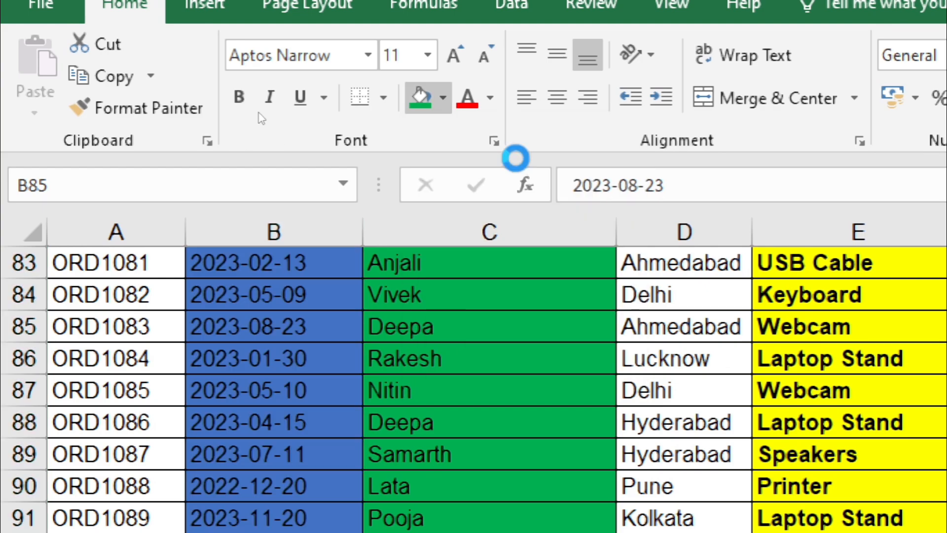
click(471, 339)
key(ctrl+minus)
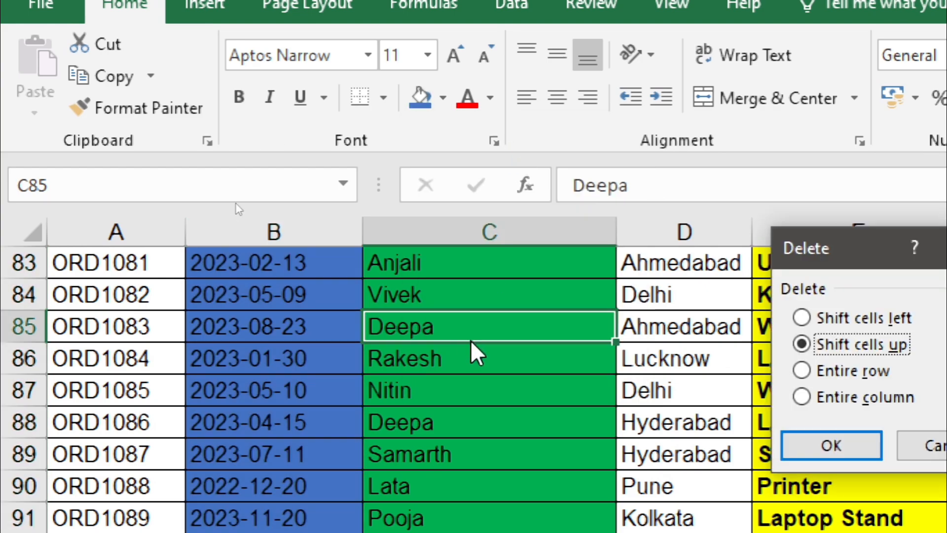
key(Escape)
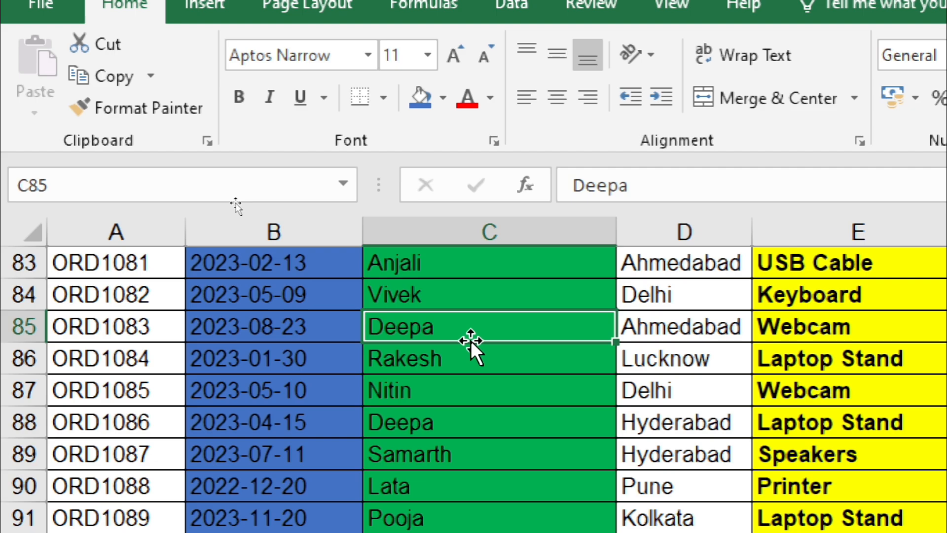
key(super)
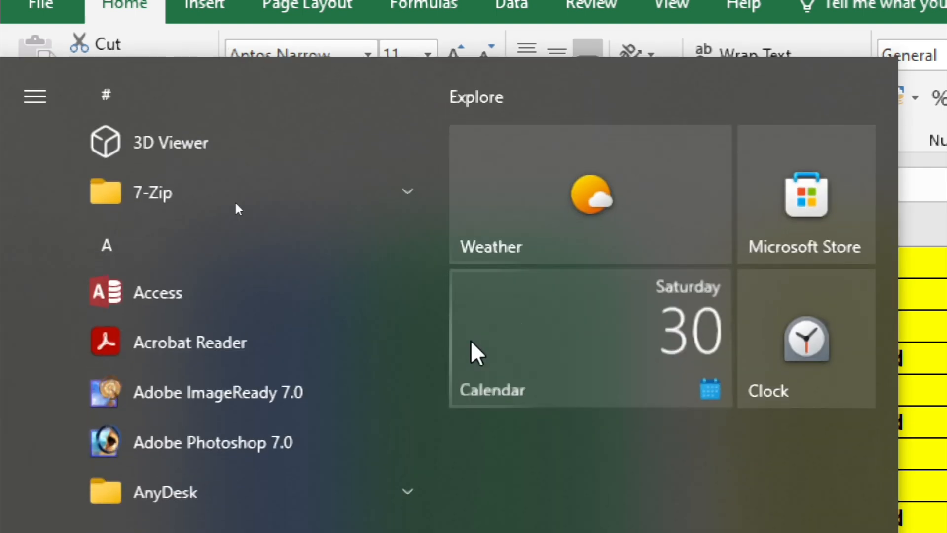
key(super)
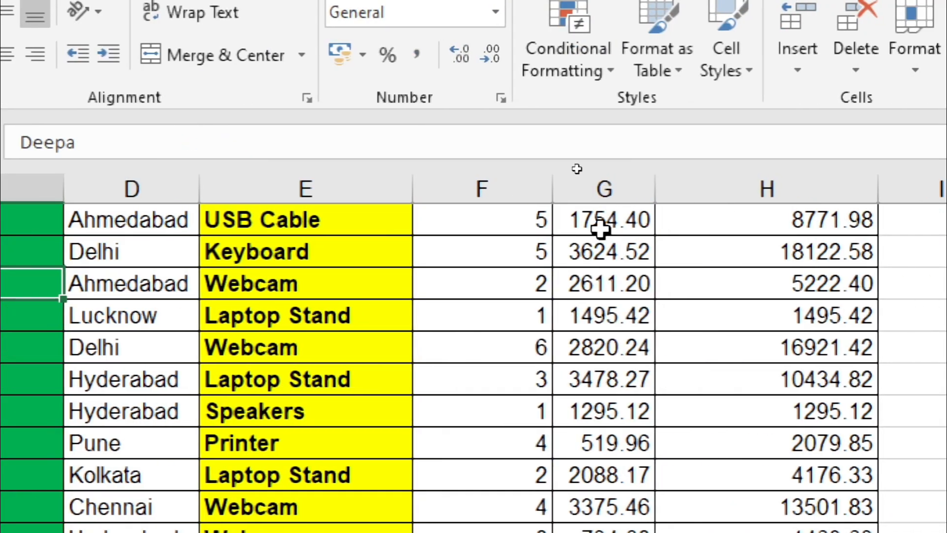
Format the entire Rate column as Number with 0 decimal places
click(601, 228)
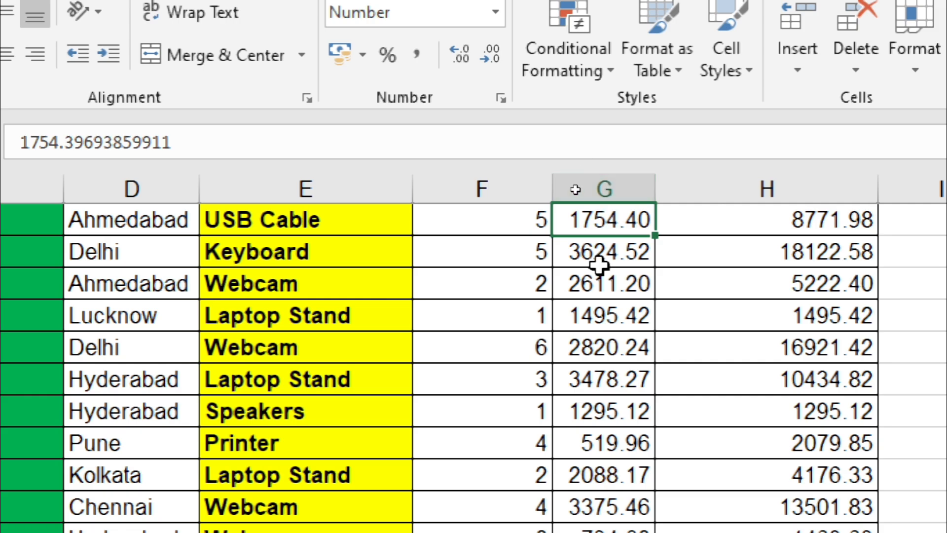
click(575, 190)
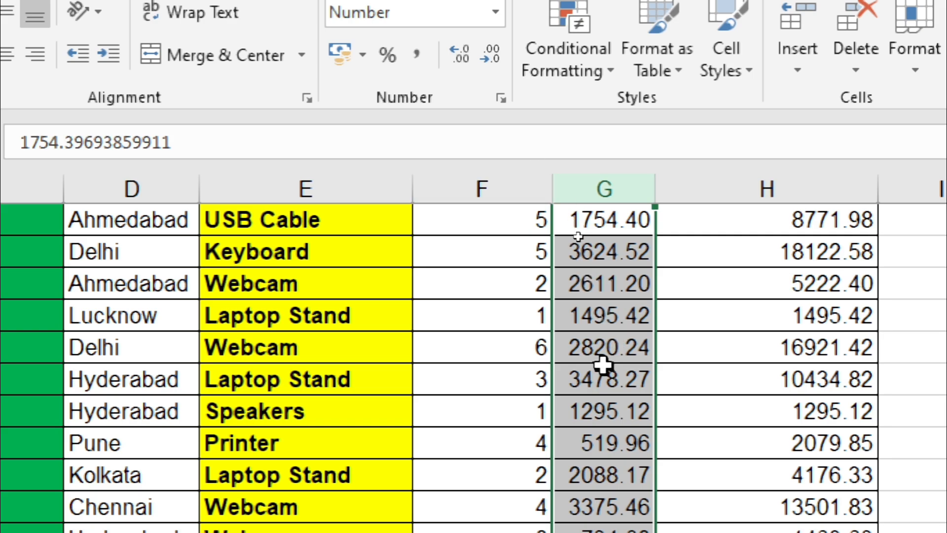
key(ctrl+1)
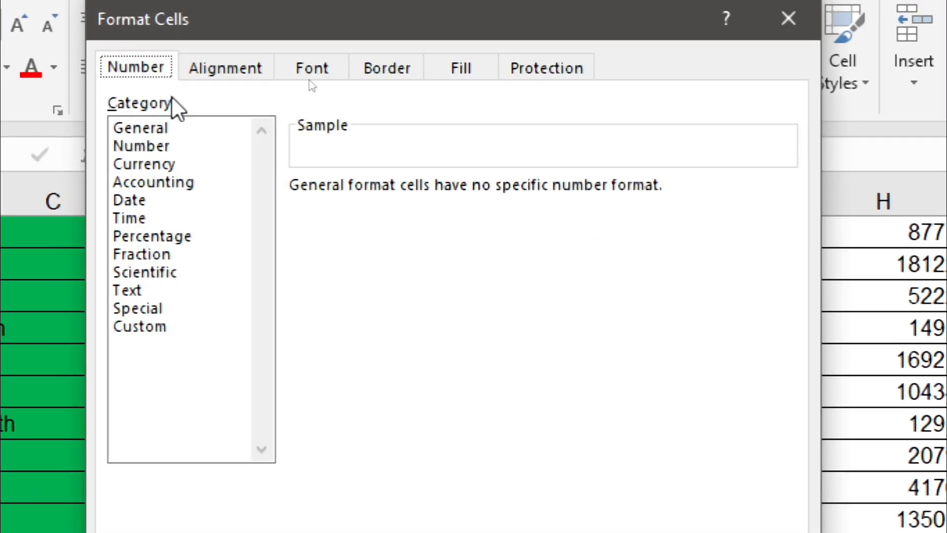
click(159, 145)
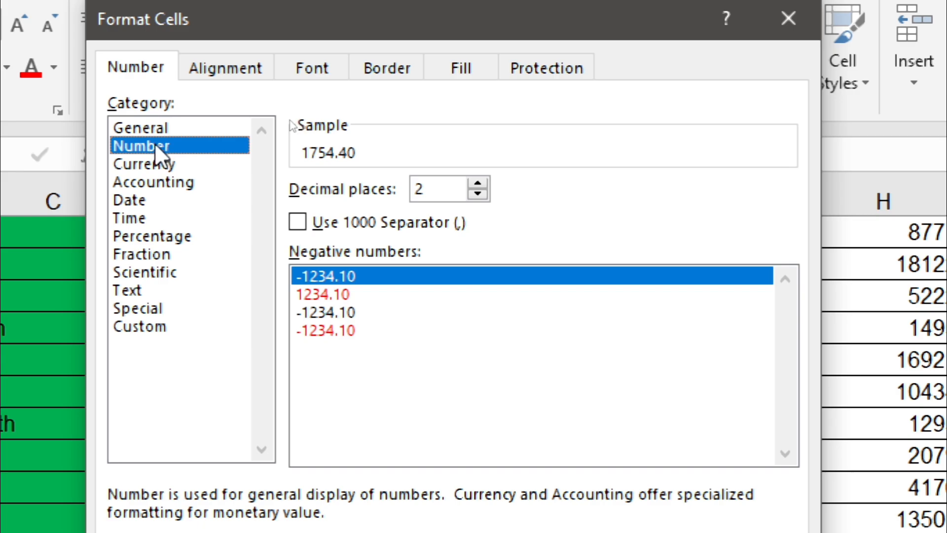
click(477, 193)
click(477, 192)
click(606, 523)
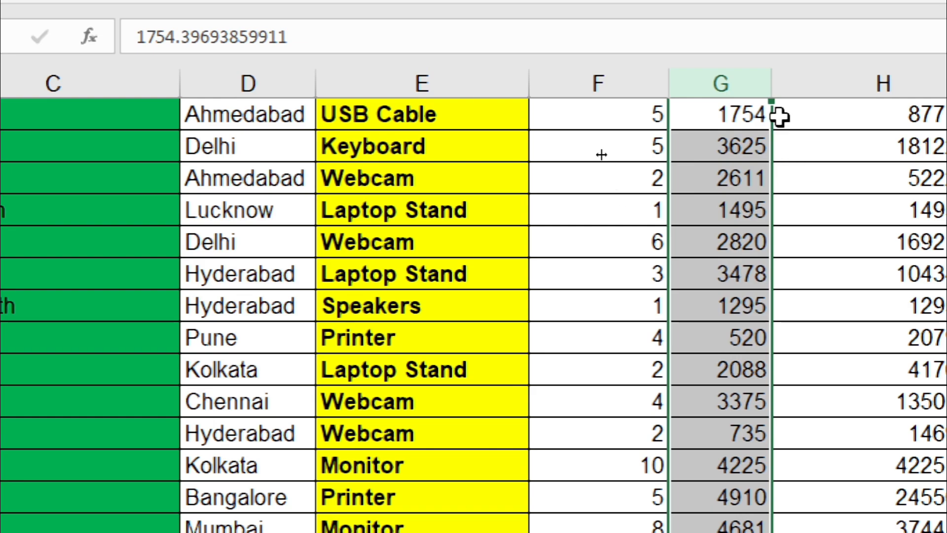
Check the reformatted values going up the Rate column to its header in cell G1
key(Up)
key(Up)
key(Up)
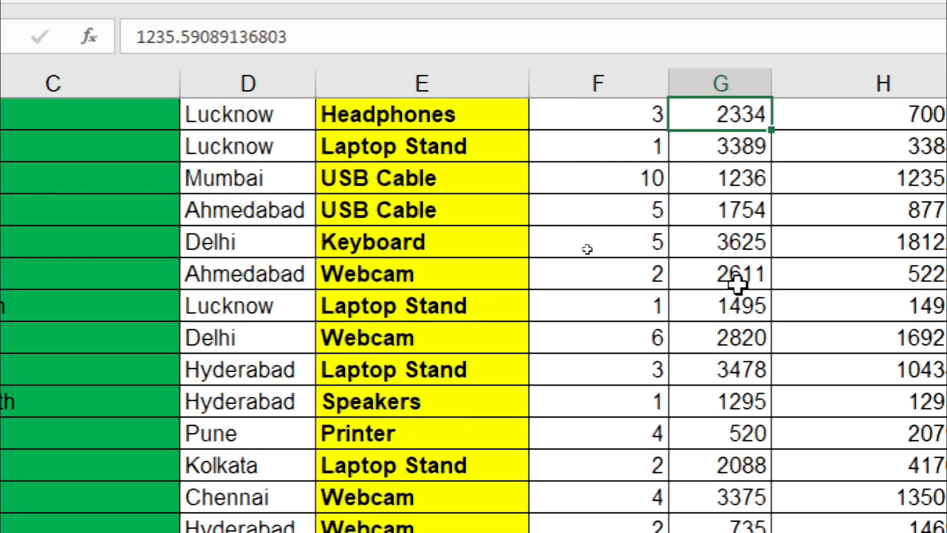
key(Up)
key(Up)
key(Up)
key(Up)
key(Up)
key(Up)
key(Up)
key(Up)
key(Up)
key(Up)
key(Up)
key(Up)
key(Up)
key(Up)
key(Up)
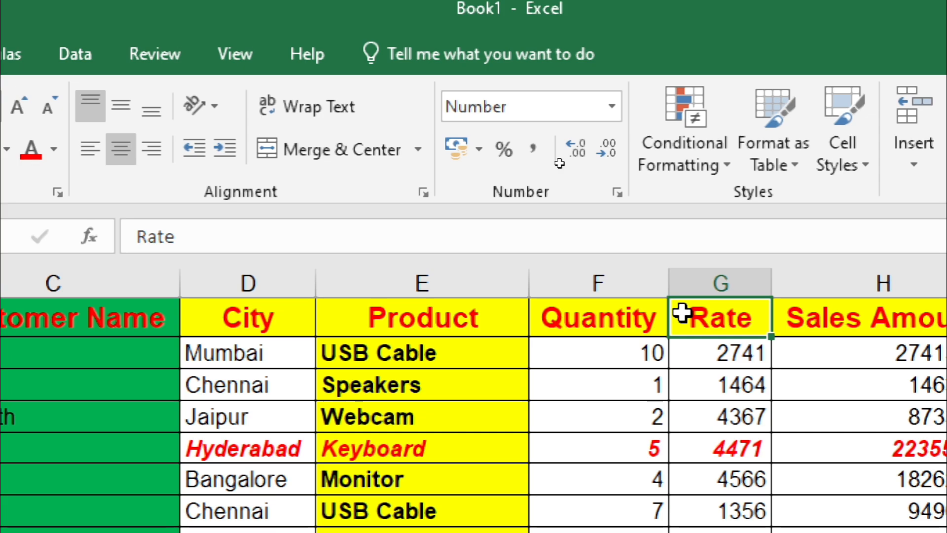
key(ctrl+minus)
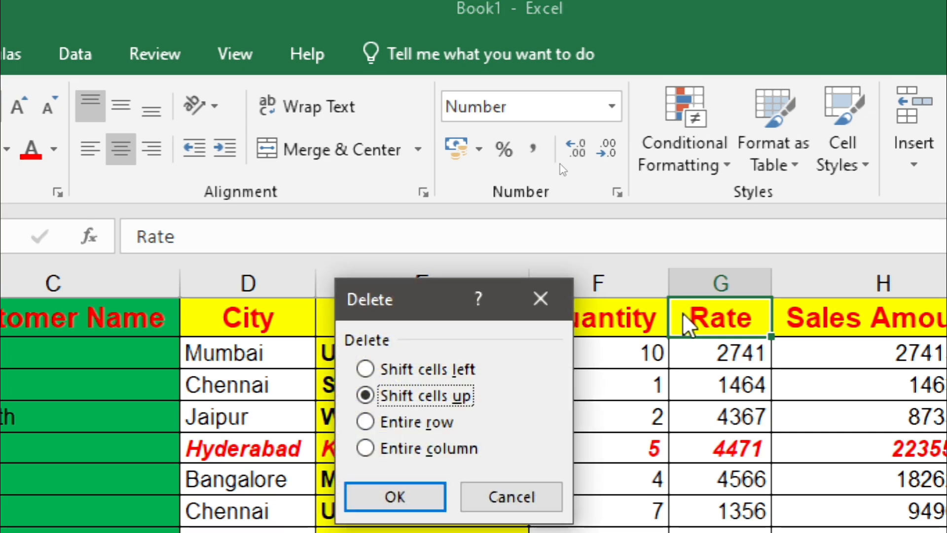
key(Escape)
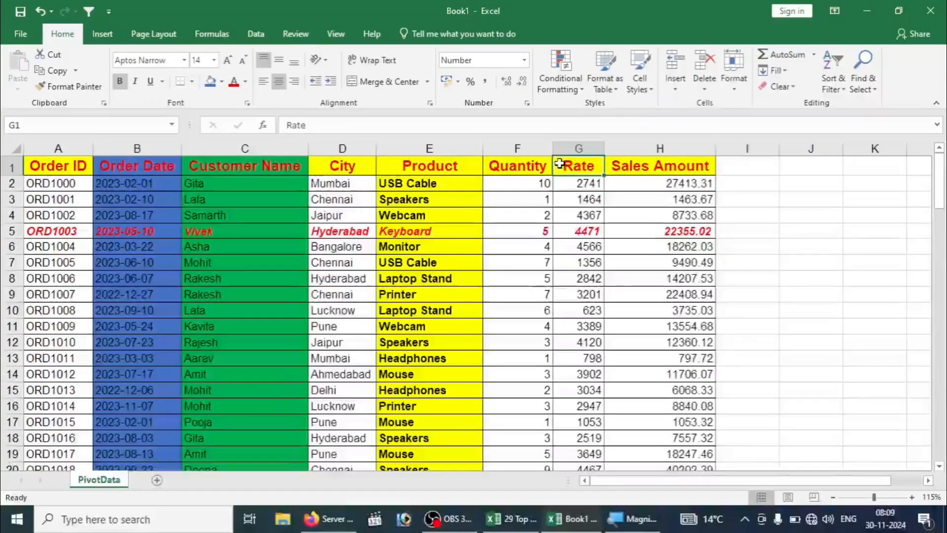
Select the entire City column, try moving it onto the Quantity column with the existing data replaced, and undo the move
click(458, 222)
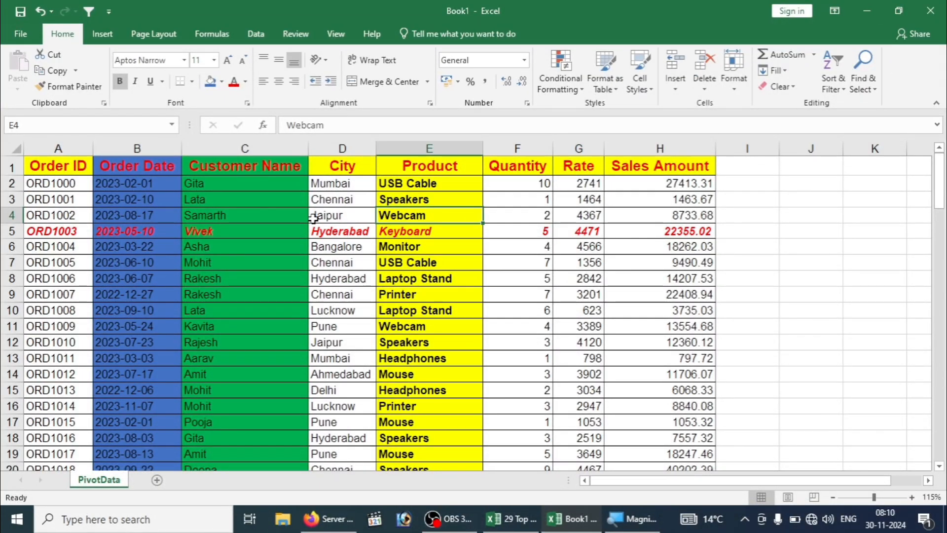
click(330, 157)
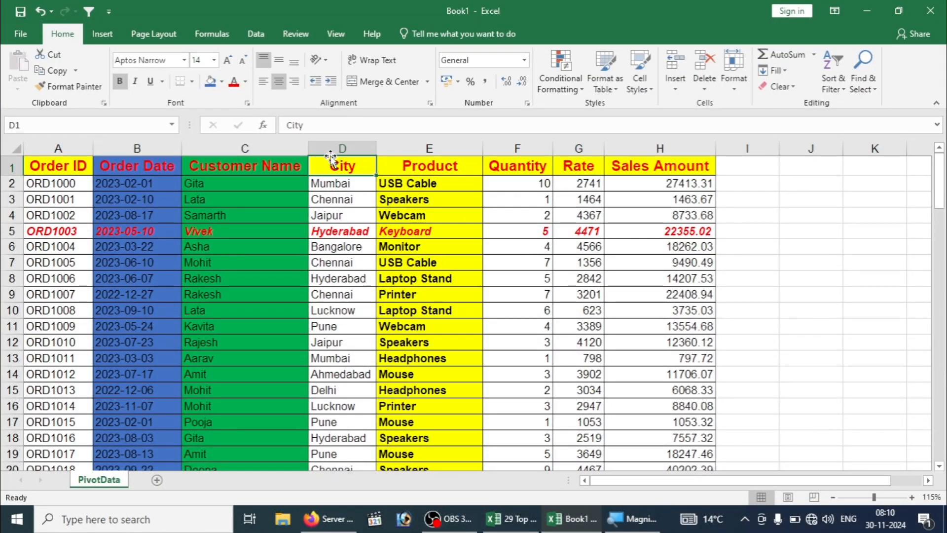
click(330, 144)
drag(330, 140, 258, 144)
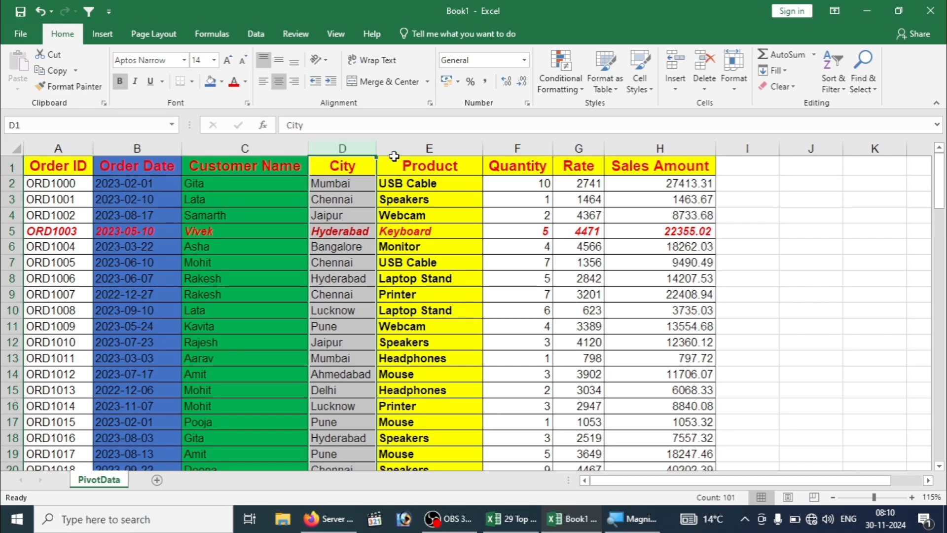
click(355, 181)
click(350, 167)
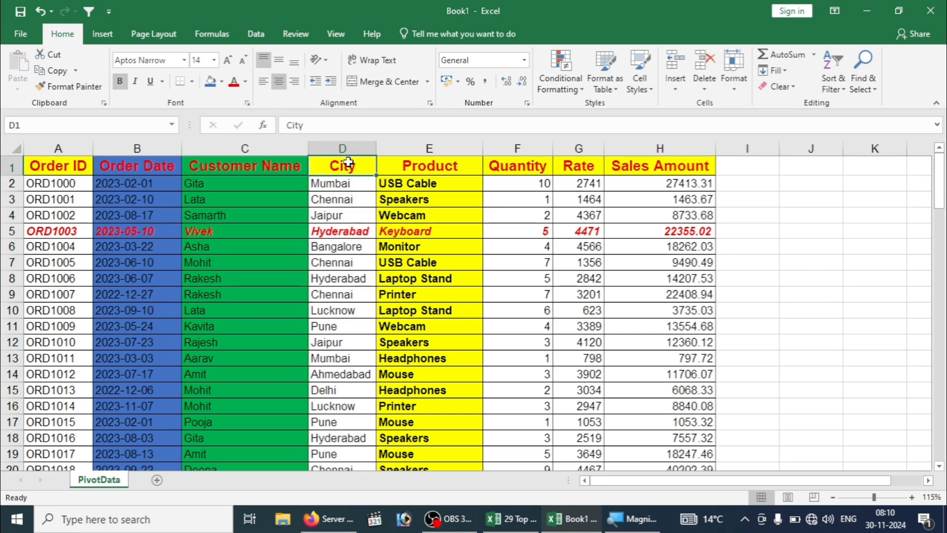
click(349, 151)
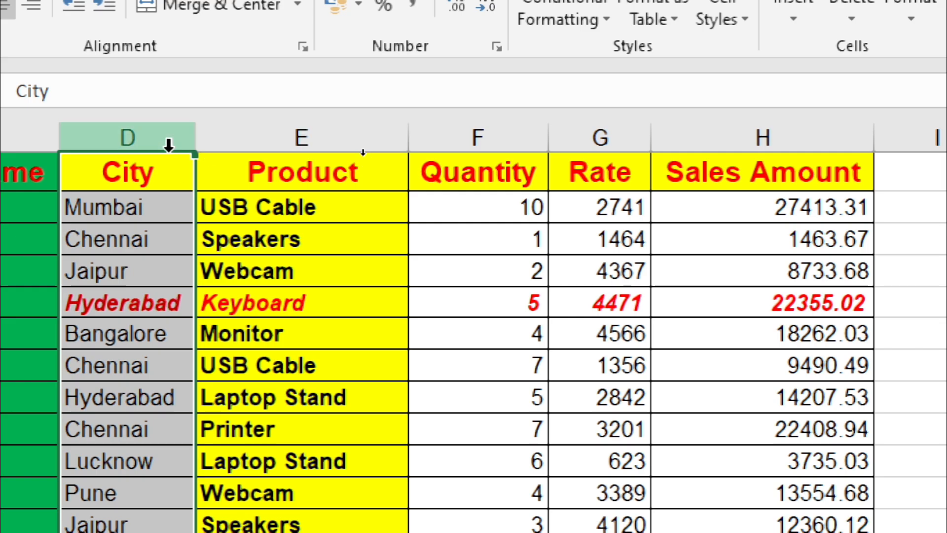
drag(168, 155, 469, 168)
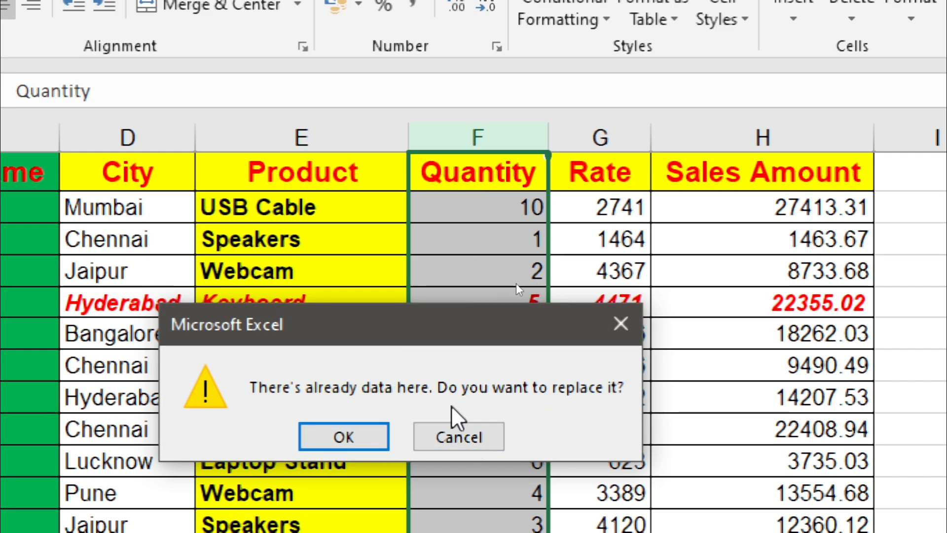
click(348, 442)
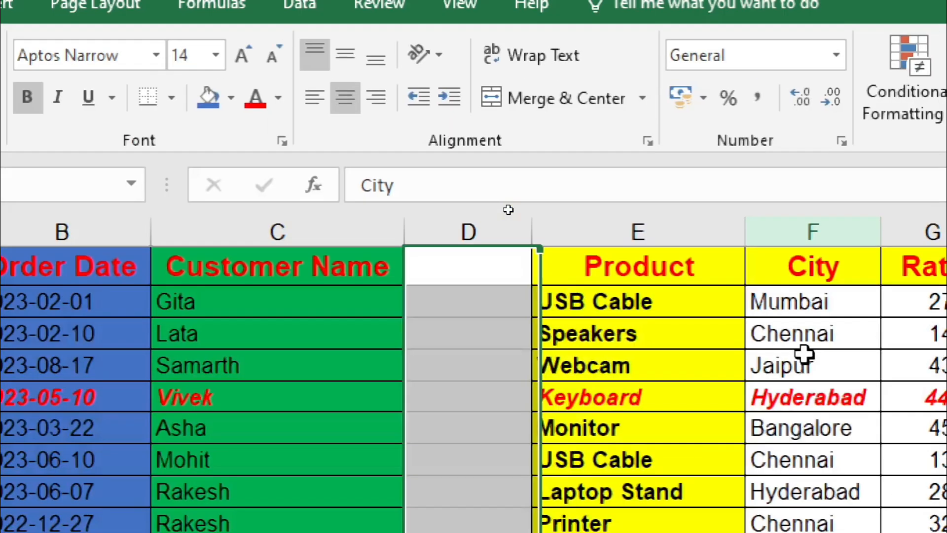
key(ctrl+z)
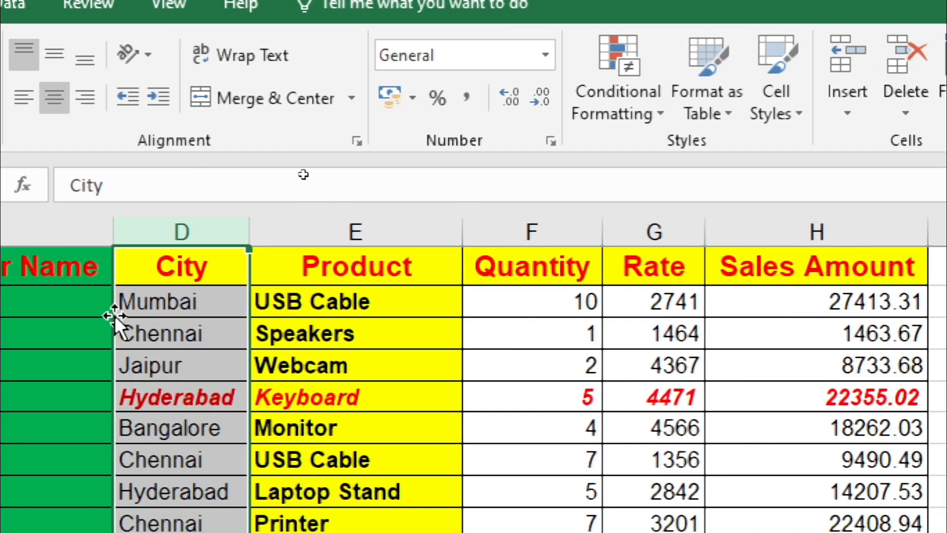
Try to cut the City column and paste it into blank column I, and undo the paste
click(188, 227)
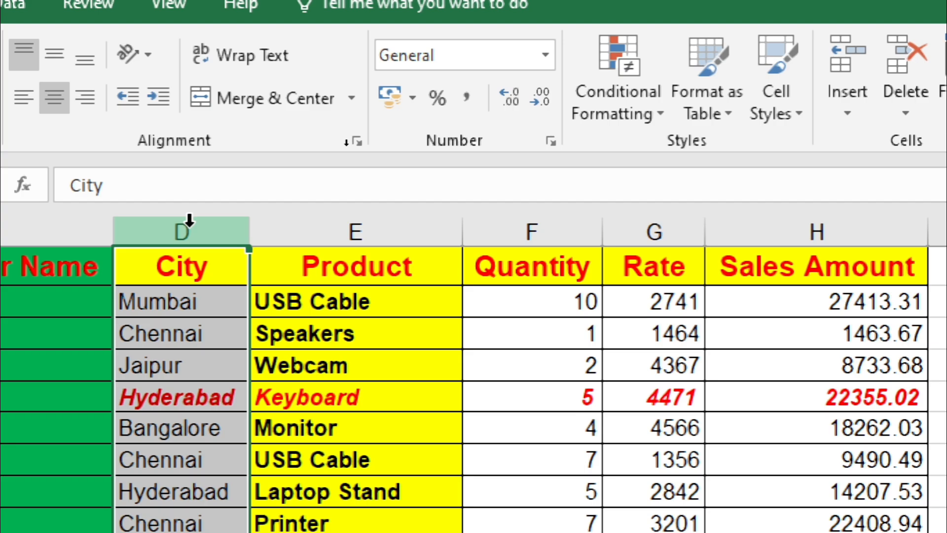
key(ctrl+x)
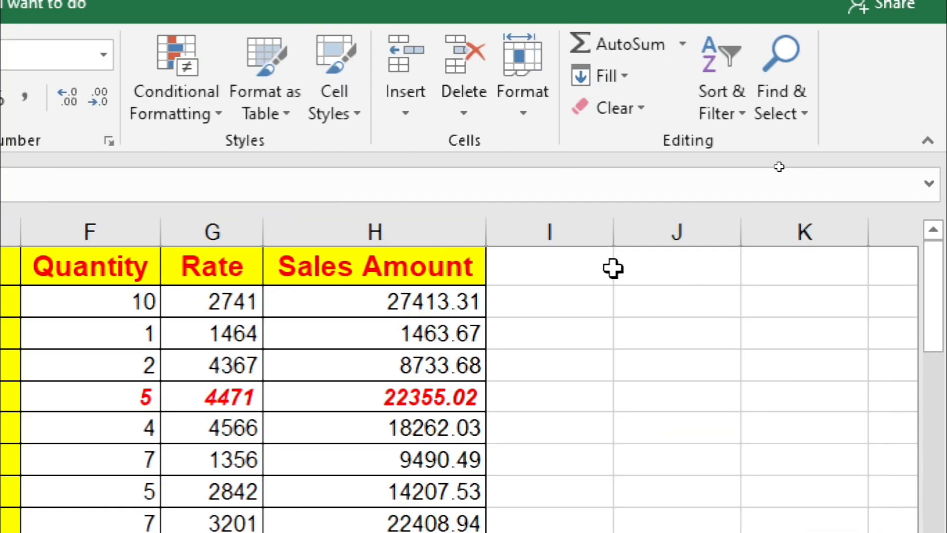
click(613, 269)
key(ctrl+v)
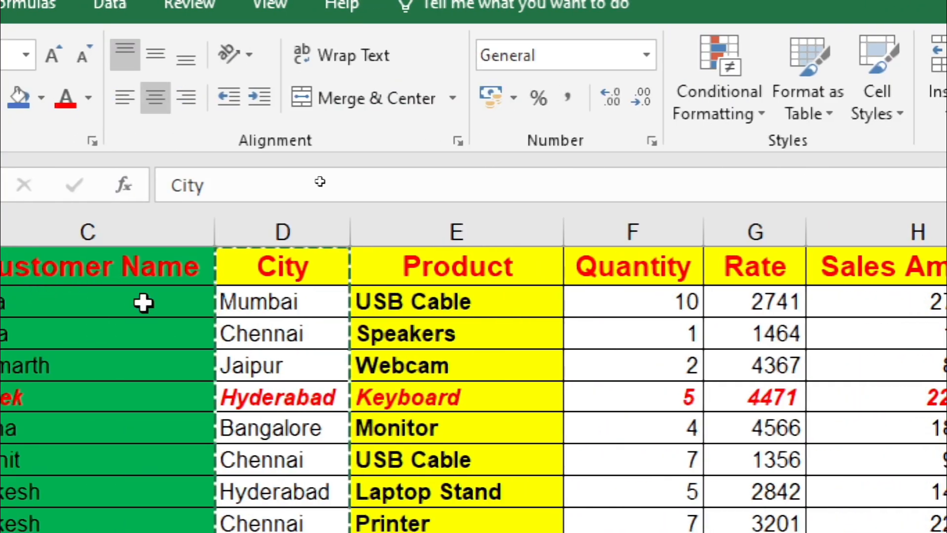
click(311, 230)
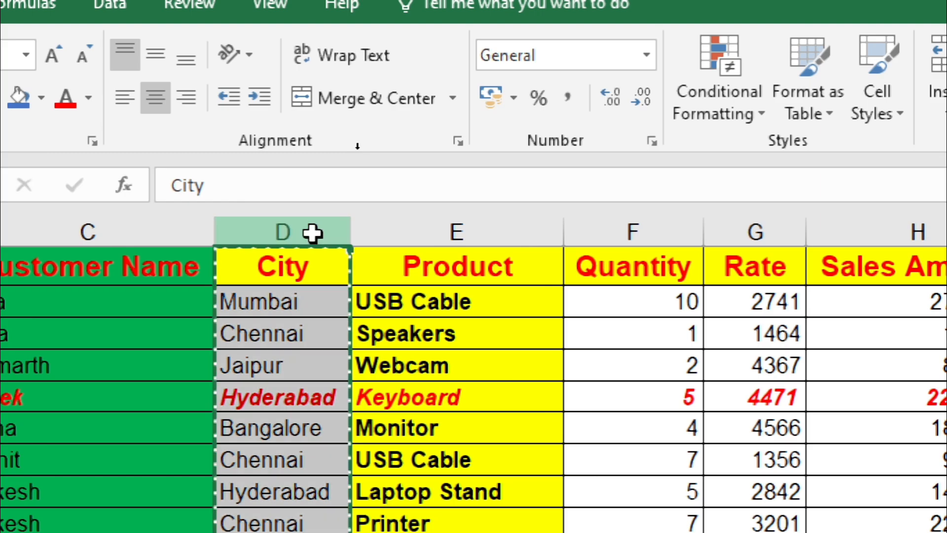
key(ctrl+z)
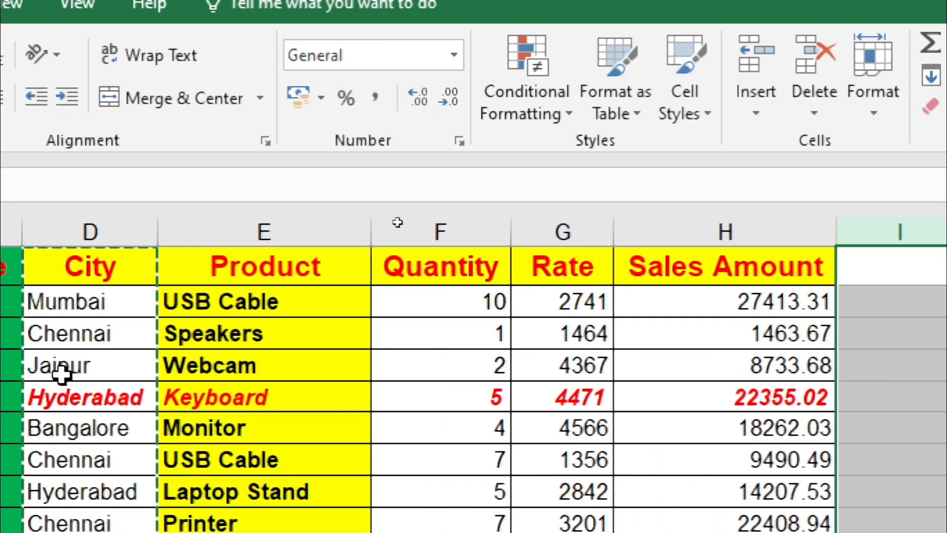
click(172, 333)
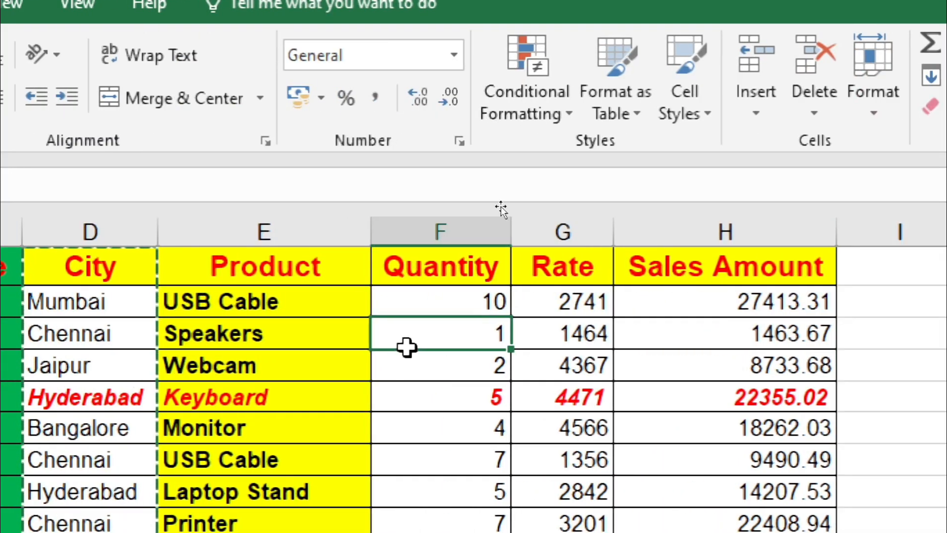
Cut the entire City column and insert it directly before the Quantity column
click(224, 232)
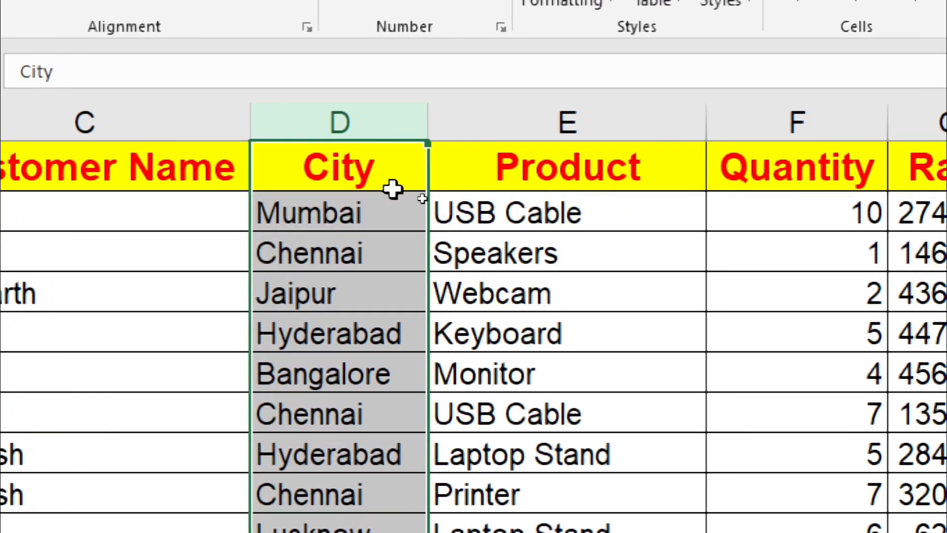
click(322, 209)
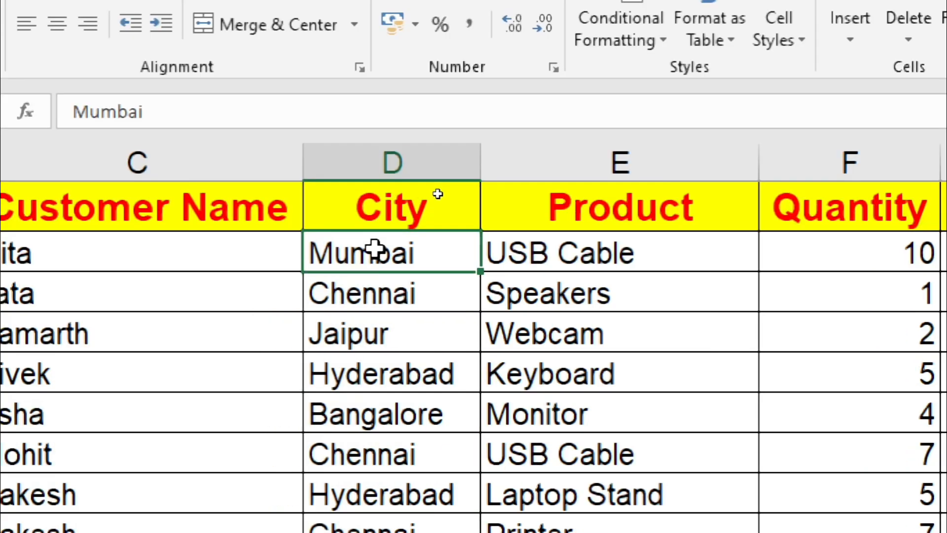
key(ctrl+space)
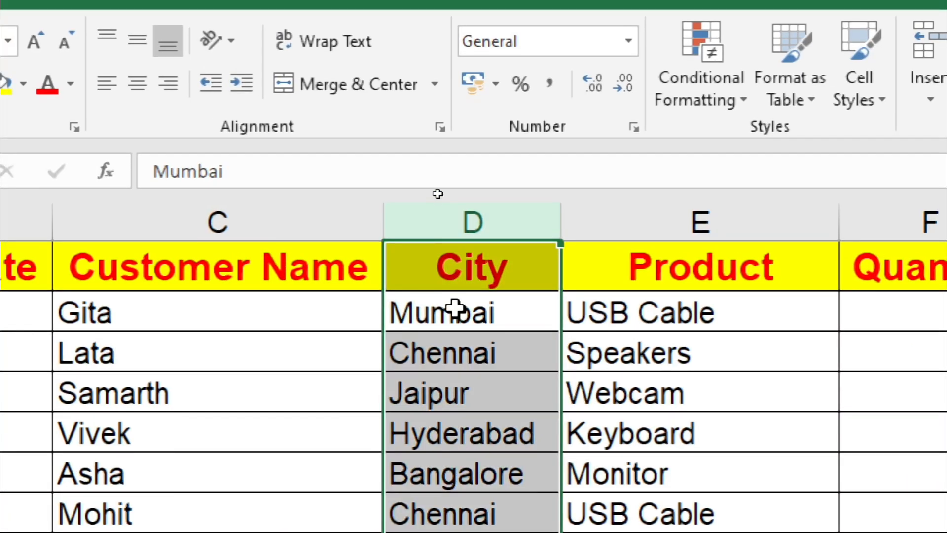
key(ctrl+x)
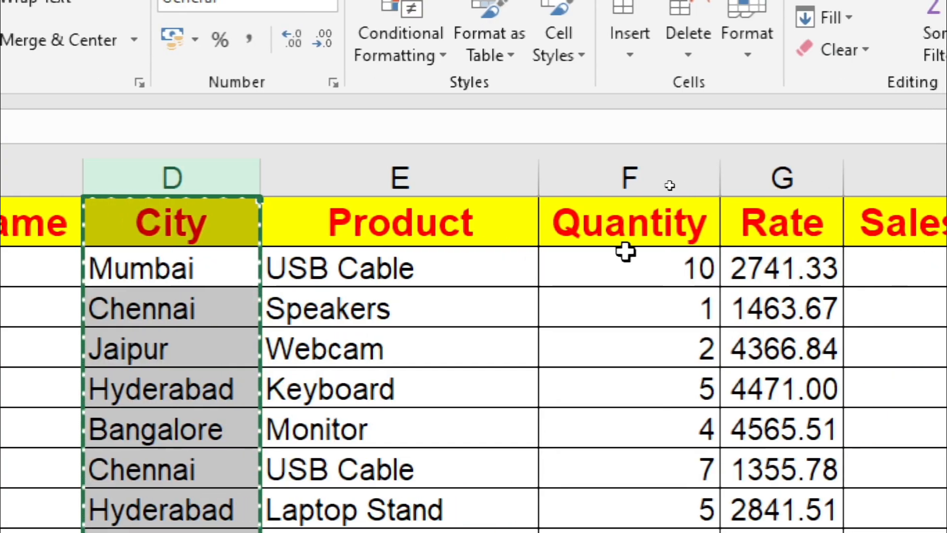
click(599, 217)
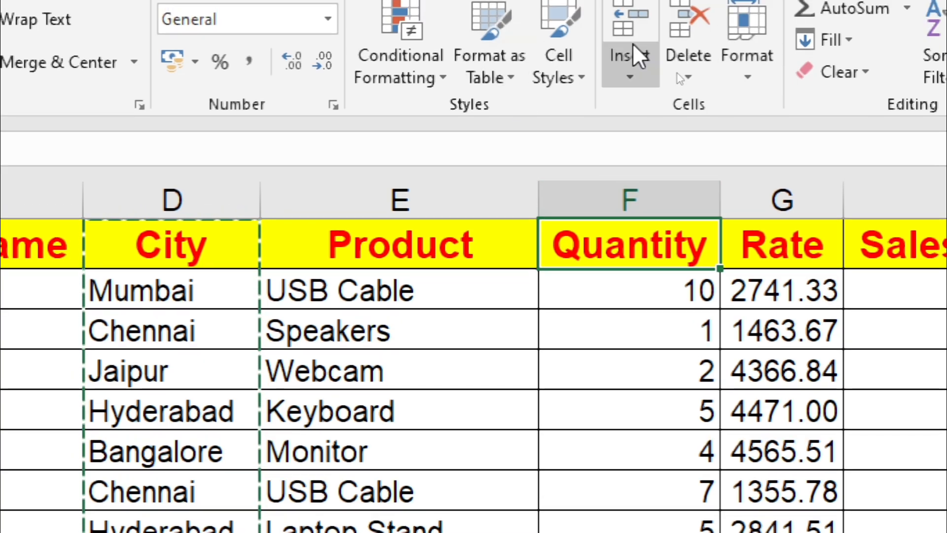
click(621, 289)
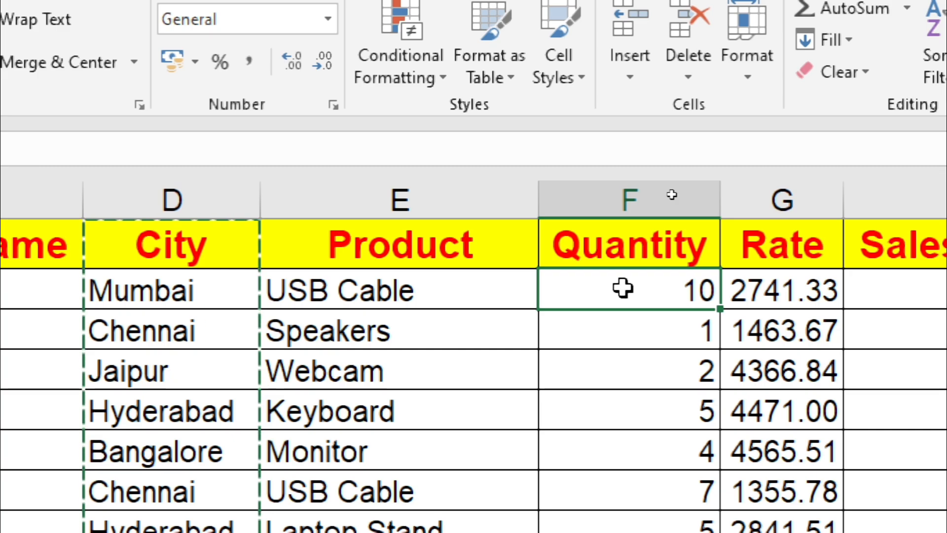
key(ctrl+space)
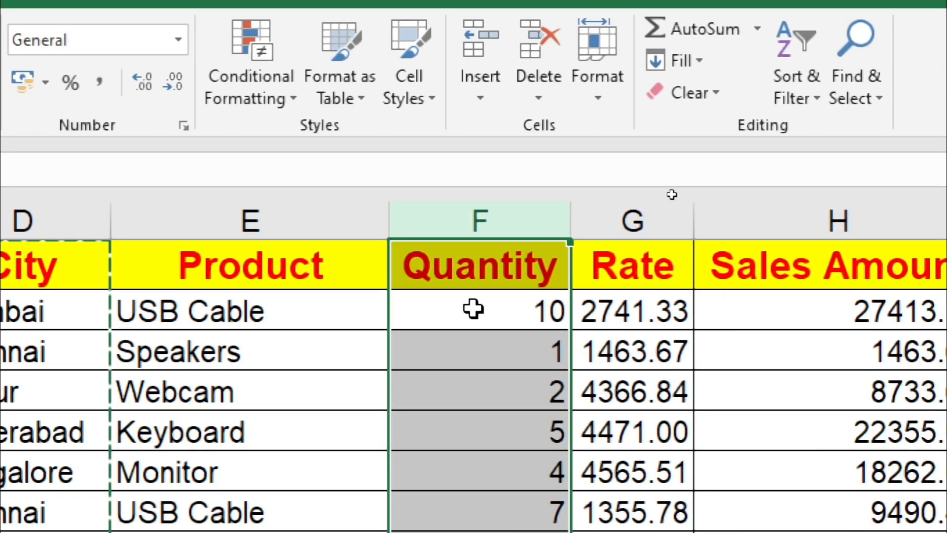
key(ctrl+plus)
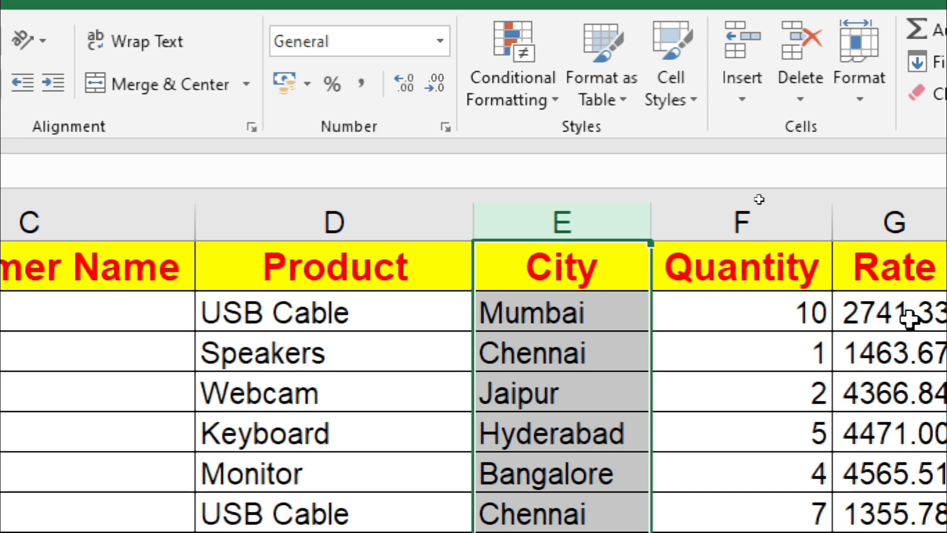
text(-)
key(Escape)
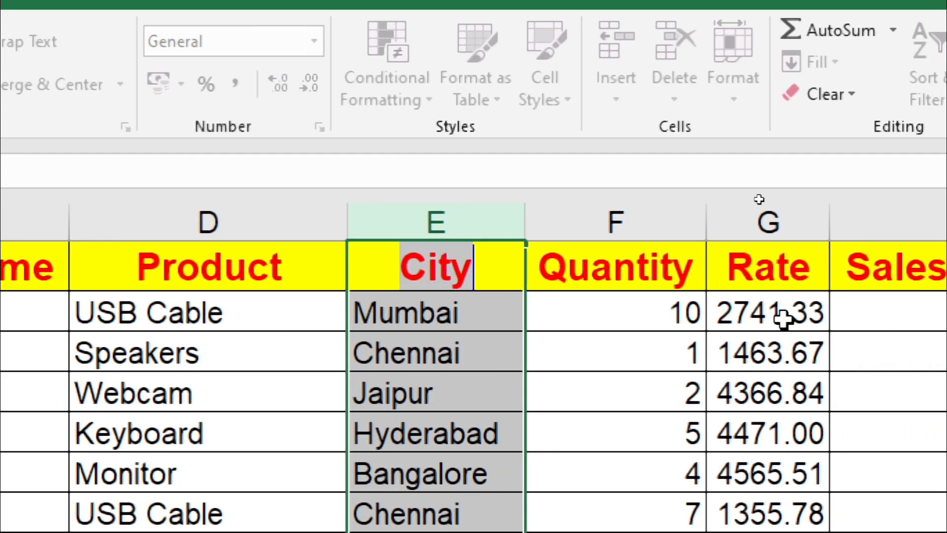
click(689, 469)
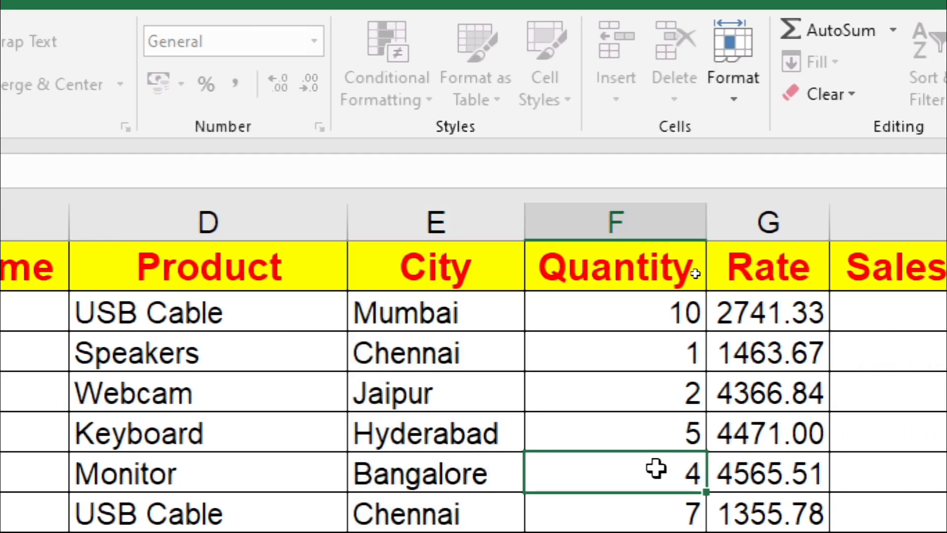
Cut the Product column data from its header in D1 down and insert it before the Quantity column
click(240, 347)
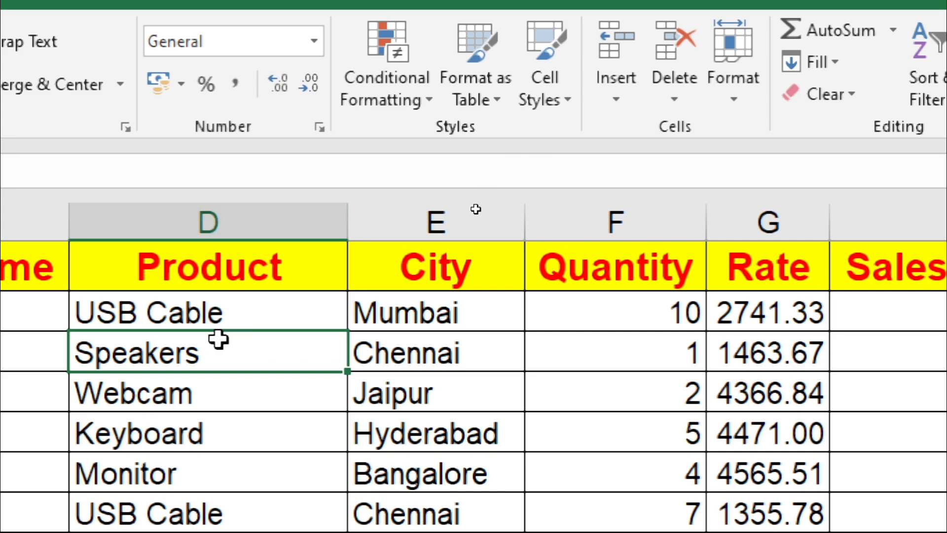
click(250, 278)
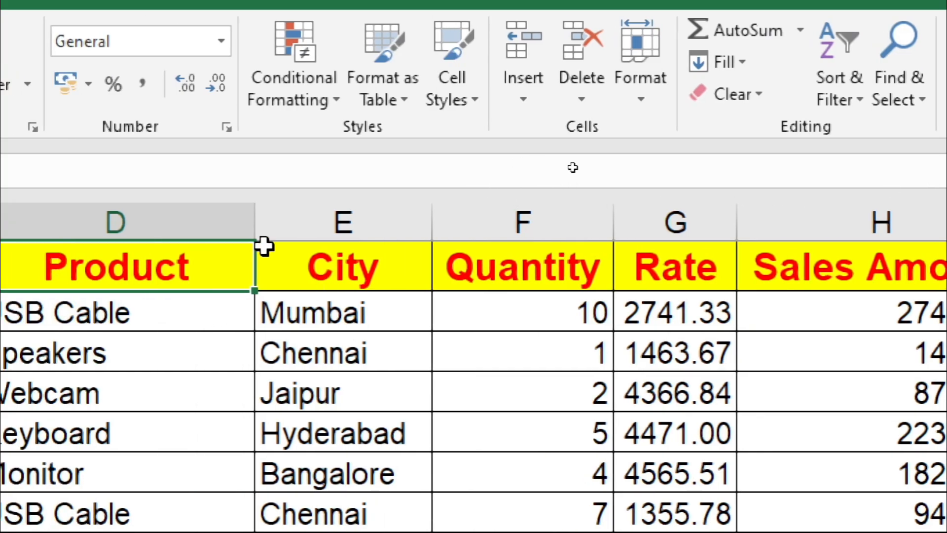
key(ctrl+shift+Down)
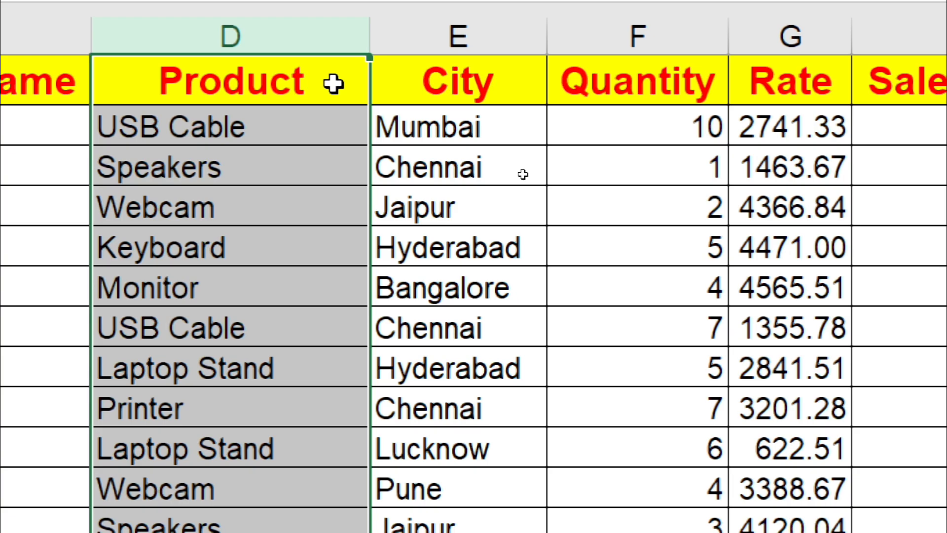
key(ctrl+c)
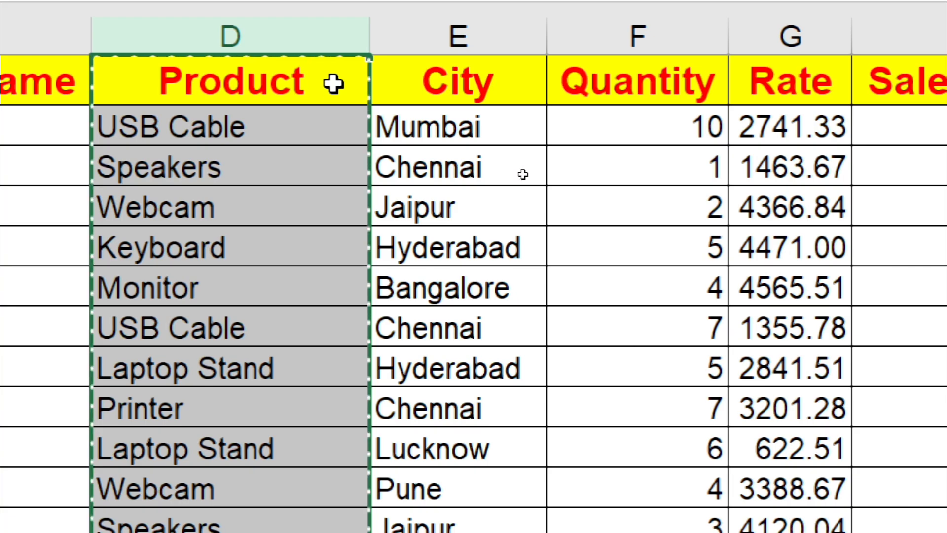
click(620, 86)
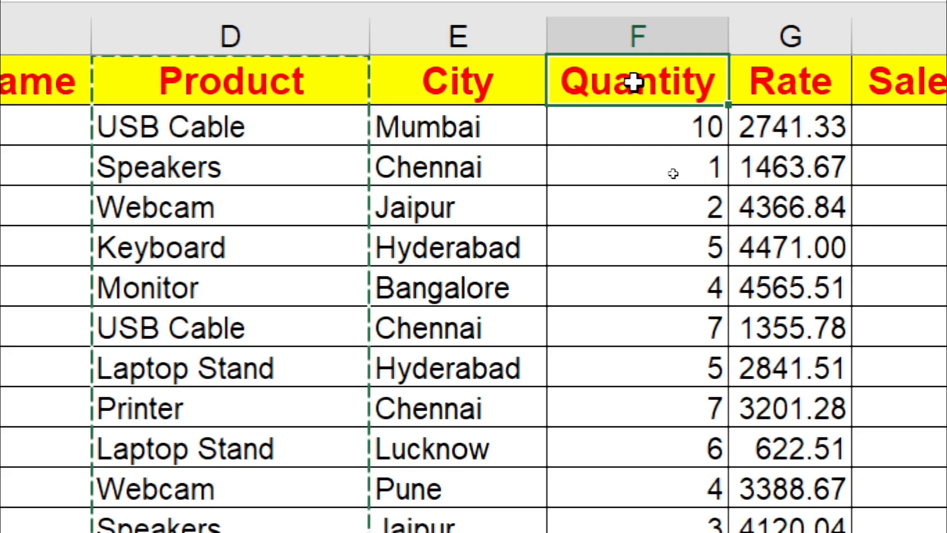
key(ctrl+shift+Down)
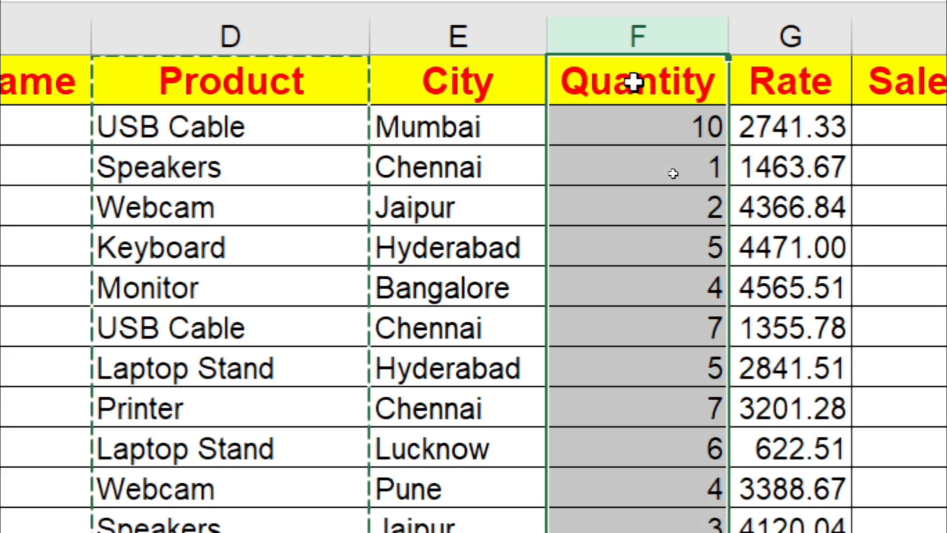
key(ctrl+plus)
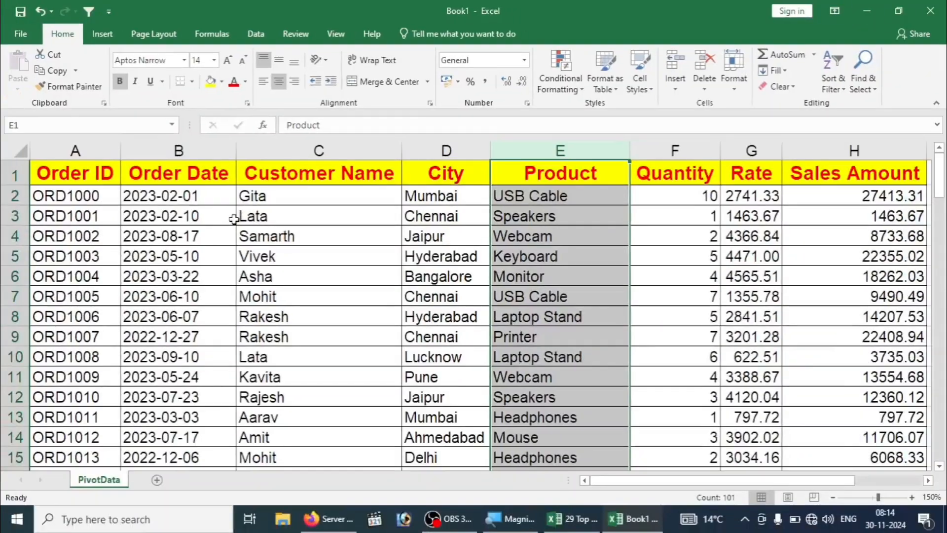
Select the whole sales data table at once starting from cell C5, and clear the selection
click(221, 356)
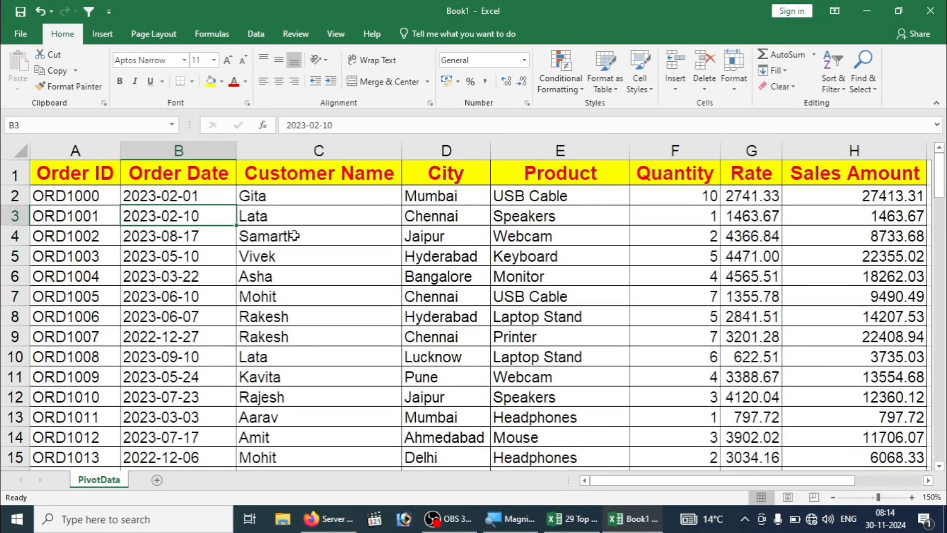
click(320, 264)
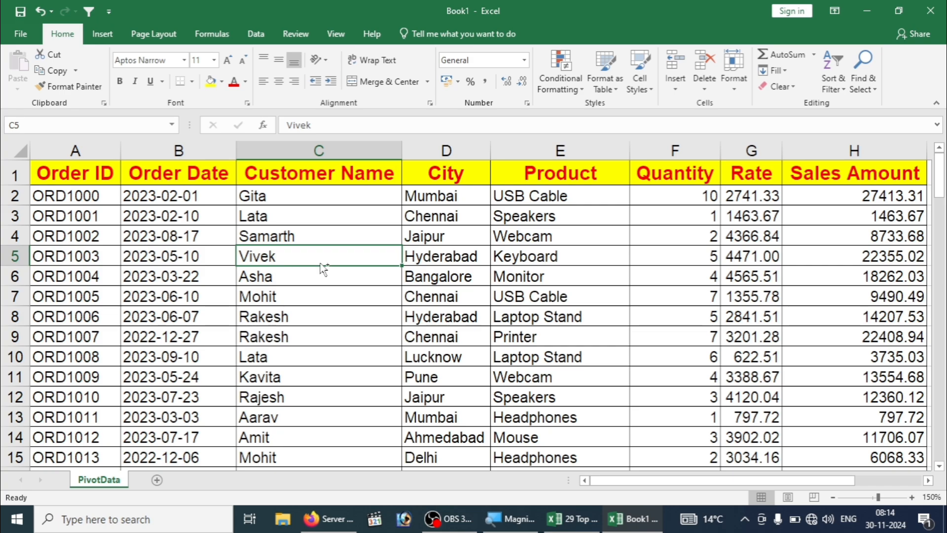
key(ctrl+a)
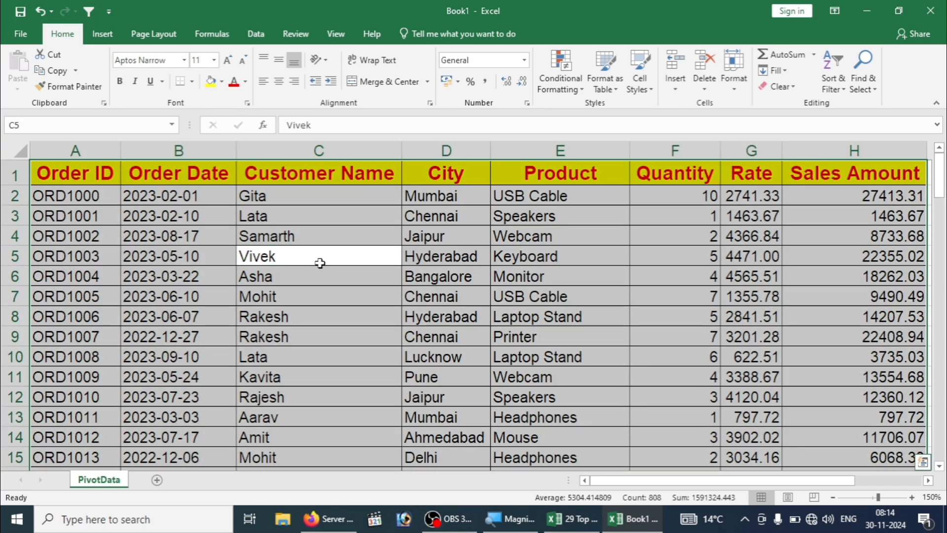
click(354, 305)
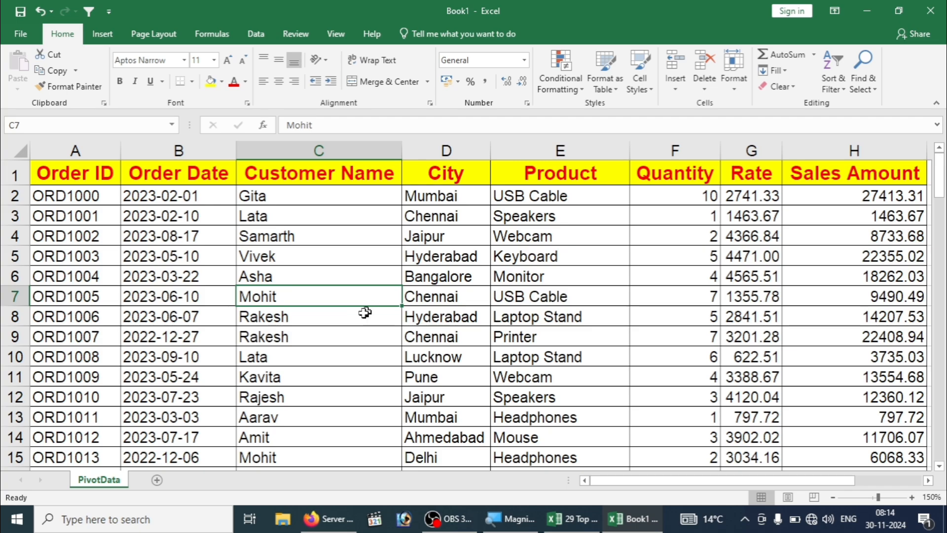
Select the data from the Order ID header across to Sales Amount and down to the last row, and return to cell A1
click(97, 178)
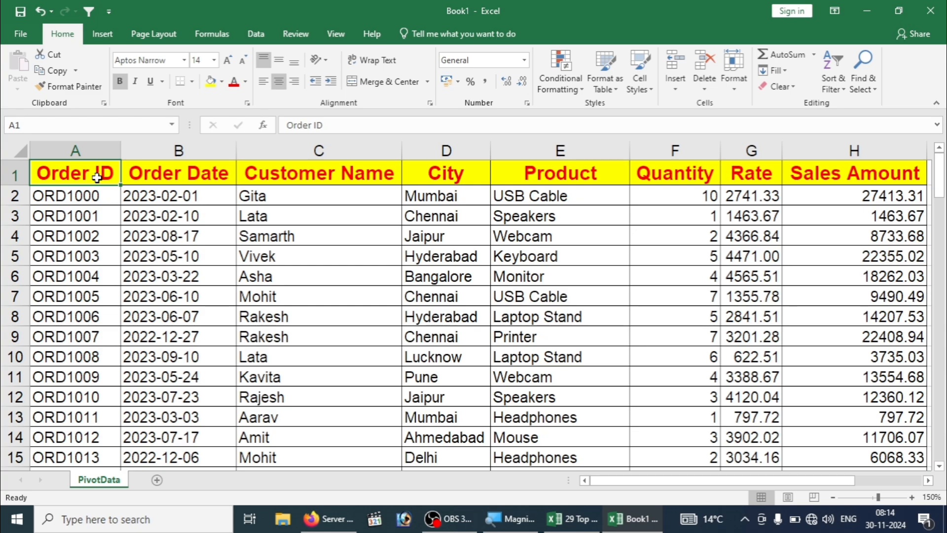
key(ctrl+shift+Right)
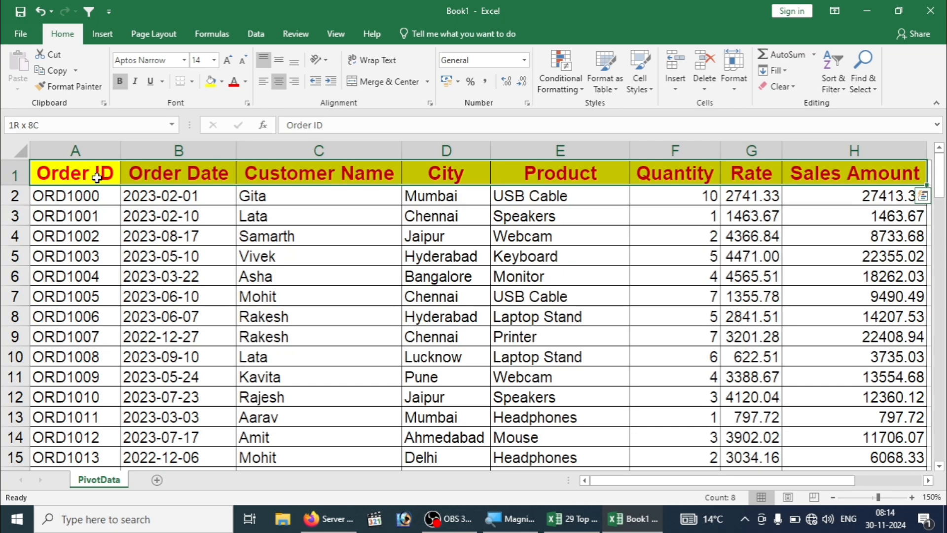
key(ctrl+shift+Down)
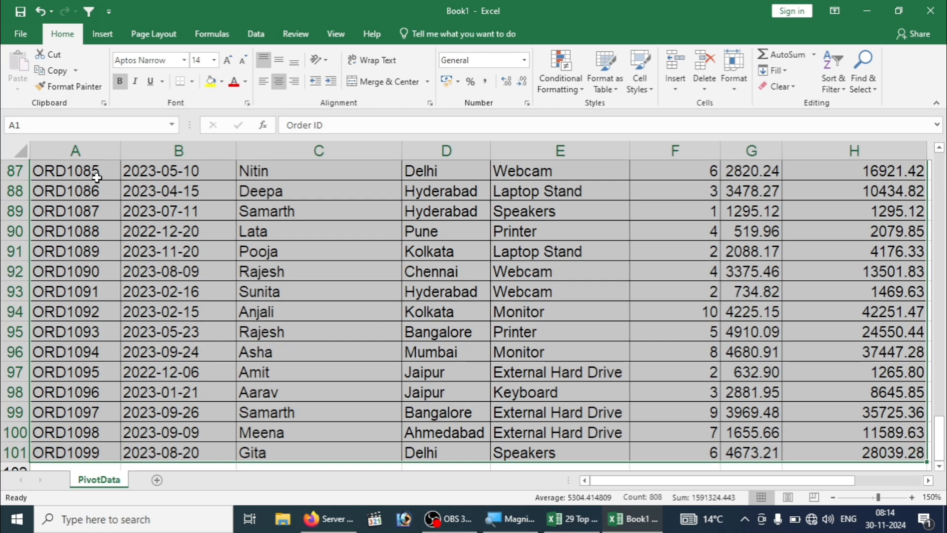
key(ctrl+Home)
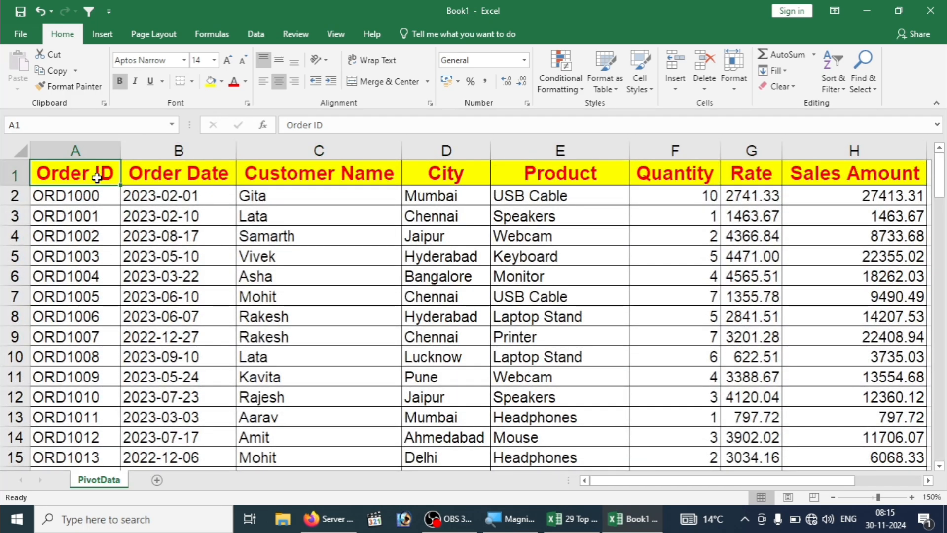
Extend the selection cell by cell from A1 across to the Sales Amount header and down through row 18
key(shift+Right)
key(shift+Right)
key(shift+Right)
key(shift+Right)
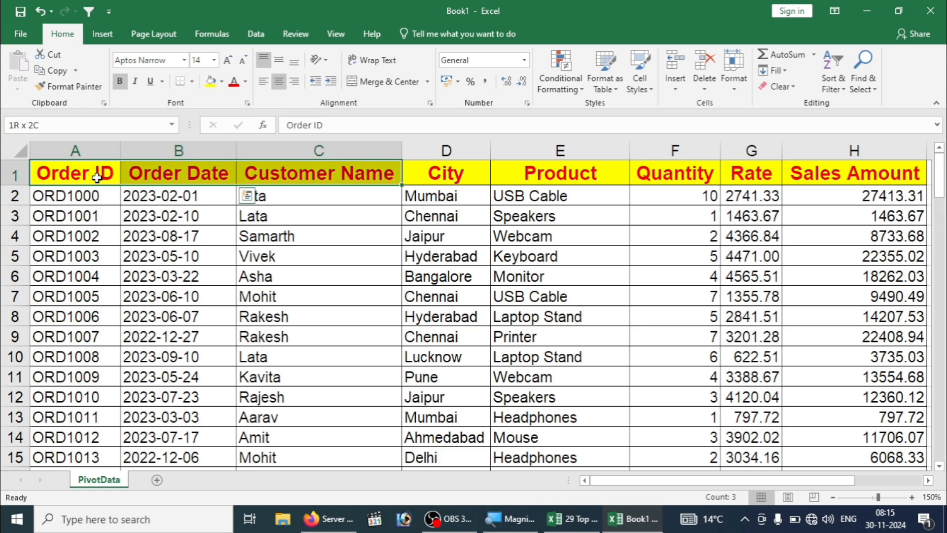
key(shift+Right)
key(shift+Right)
key(shift+Right)
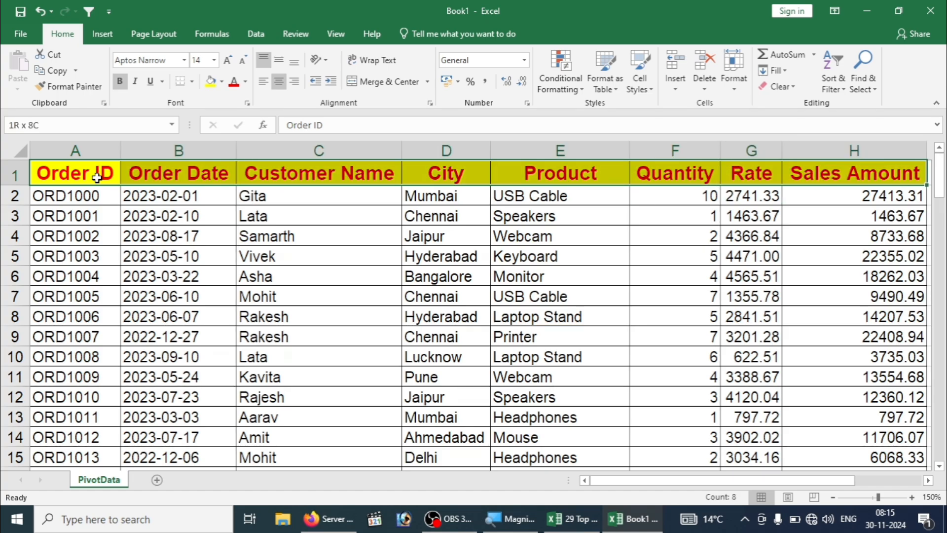
key(shift+Down)
key(shift+Down)
key(shift+Down)
key(shift+Down)
key(shift+Down)
key(shift+Down)
key(shift+Down)
key(shift+Down)
key(shift+Down)
key(shift+Down)
key(shift+Down)
key(shift+Down)
key(shift+Down)
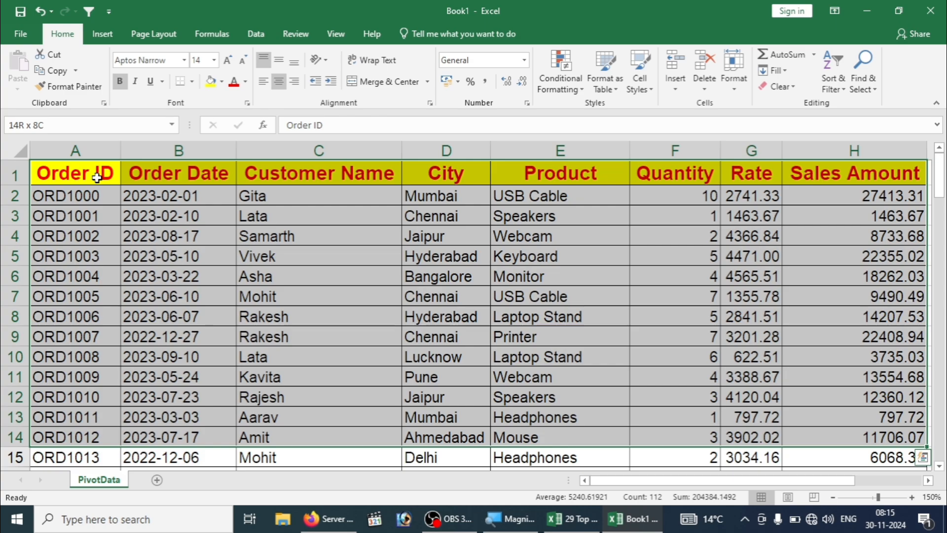
key(shift+Down)
key(shift+Down)
key(shift+Down)
key(shift+Down)
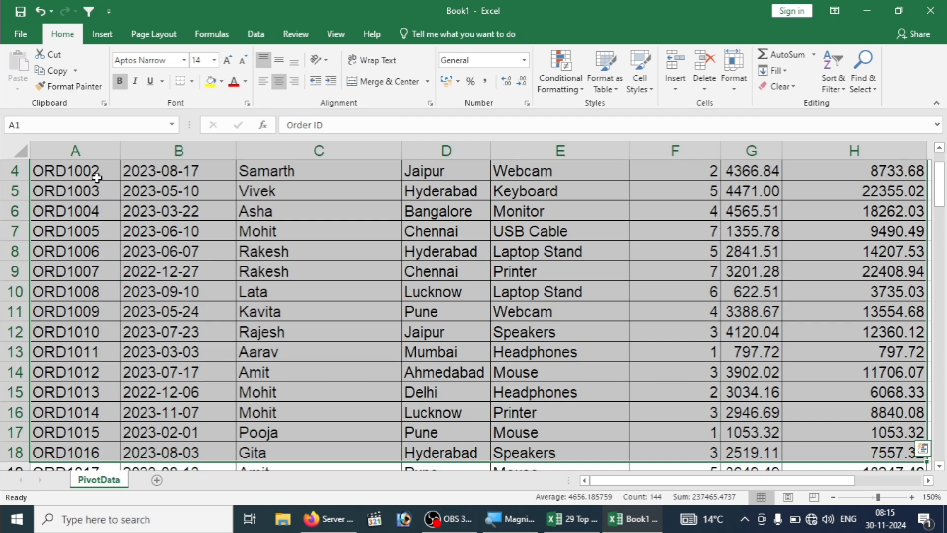
Return to cell A1, turn on Extend Selection mode and extend the selection down the Order ID column to row 15
click(112, 225)
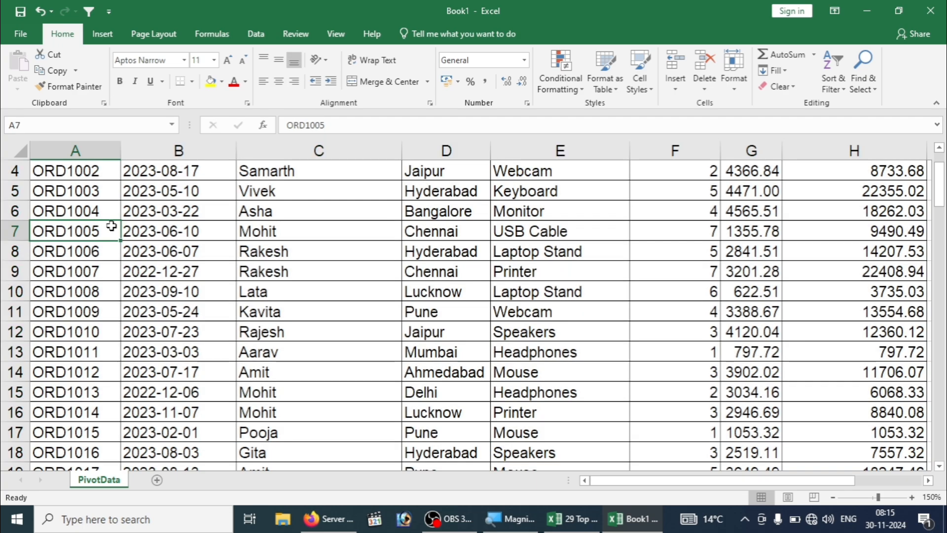
key(Up)
key(Up)
key(Up)
key(Up)
key(Up)
key(Up)
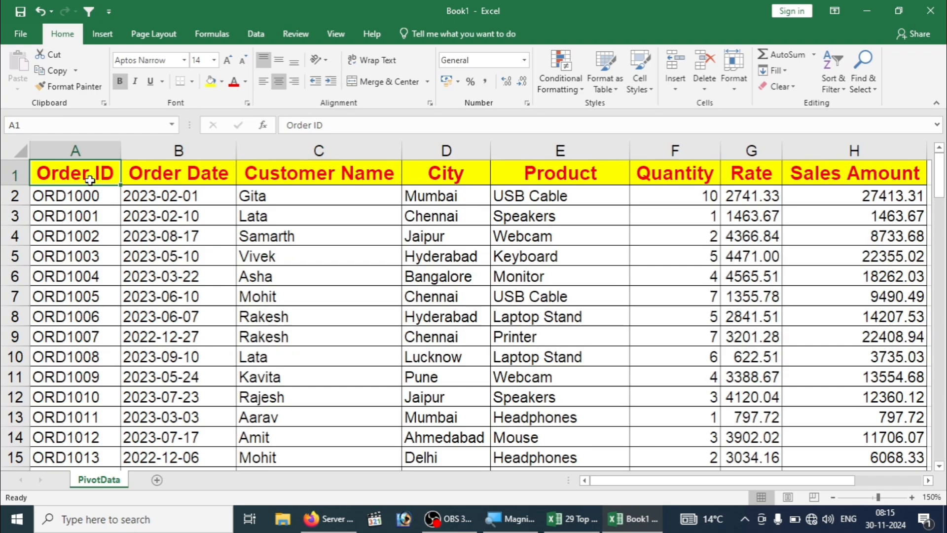
key(F8)
key(Down)
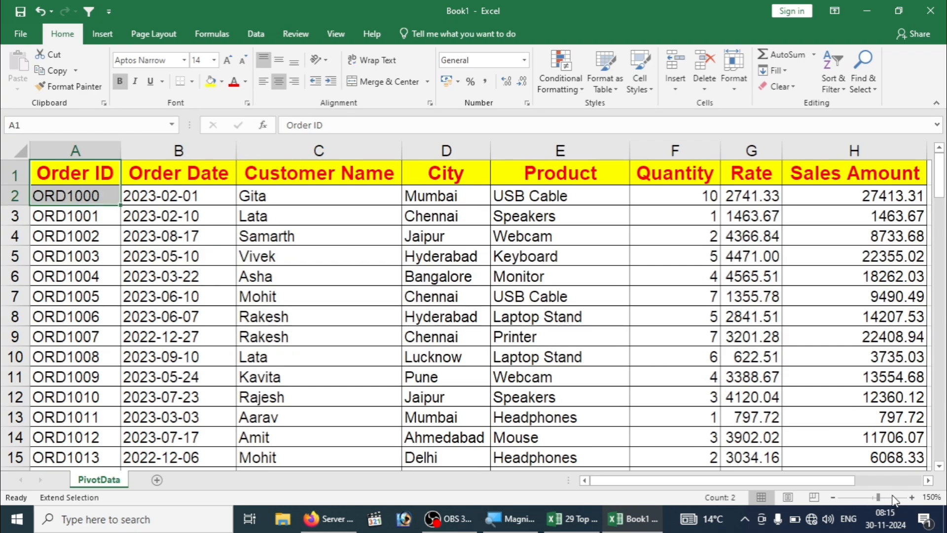
key(Down)
key(Down)
key(Down)
key(Down)
key(Down)
key(Down)
key(Down)
key(Down)
key(Down)
key(Down)
key(Down)
key(Down)
key(Down)
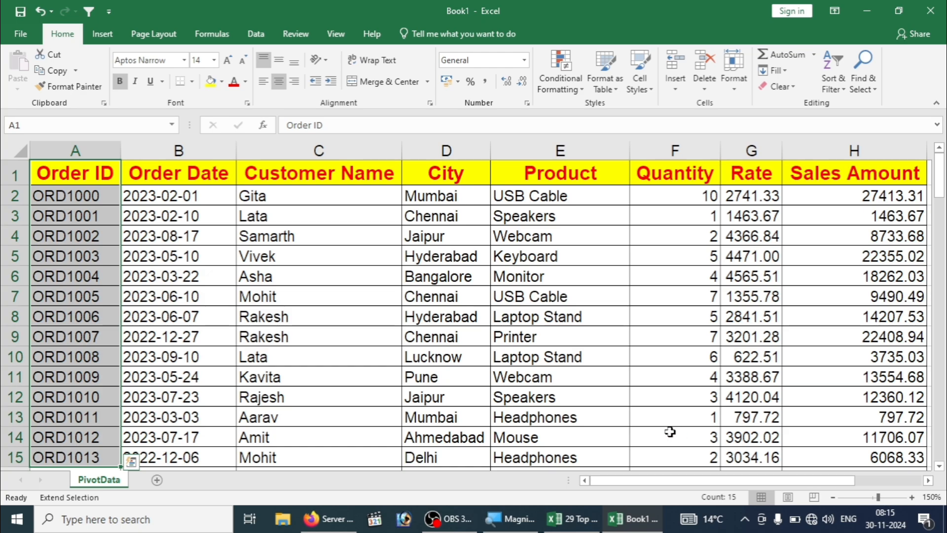
Extend the selection to cell D9, turn off Extend Selection mode and return to cell A1
click(439, 344)
key(F8)
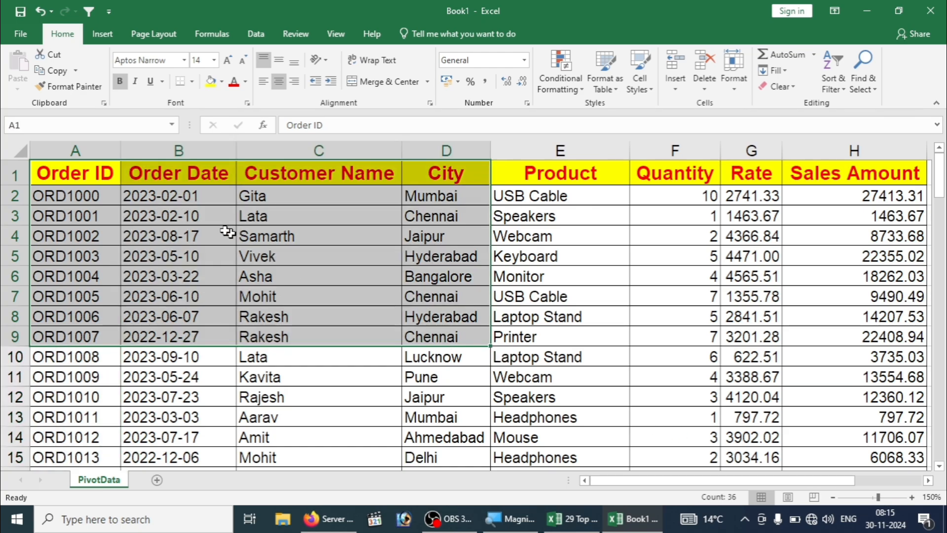
click(226, 233)
click(73, 179)
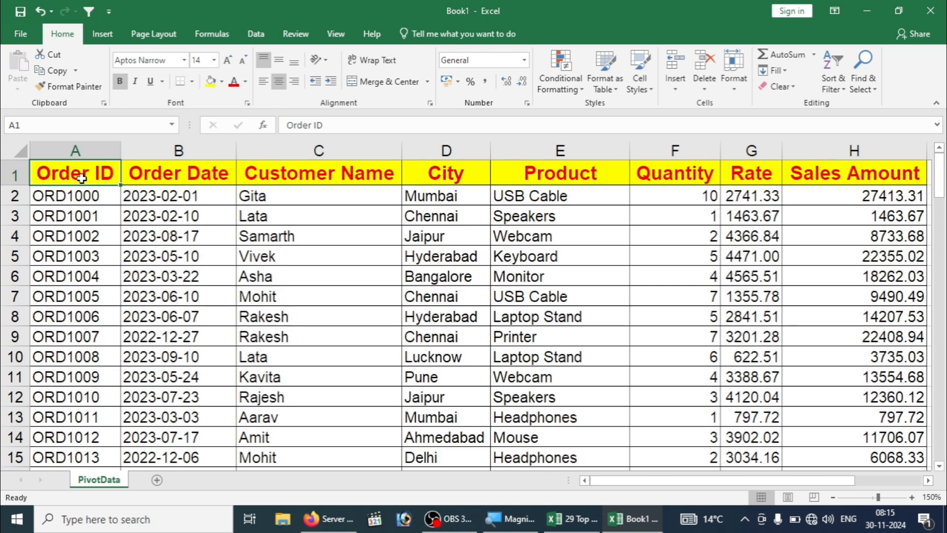
Turn on Extend Selection mode at A1 and extend the selection to the Sales Amount cell in row 39
key(F8)
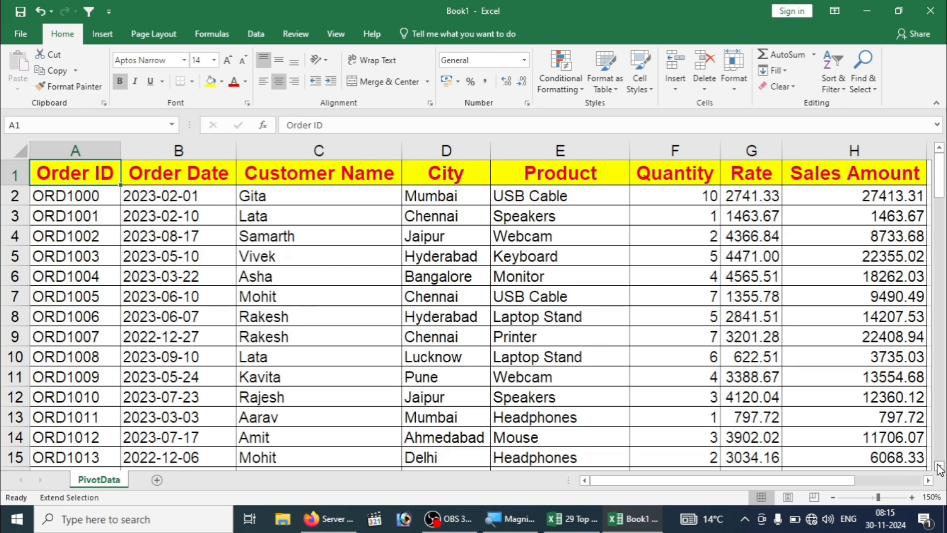
scroll(940, 469, down, 3)
scroll(940, 469, down, 4)
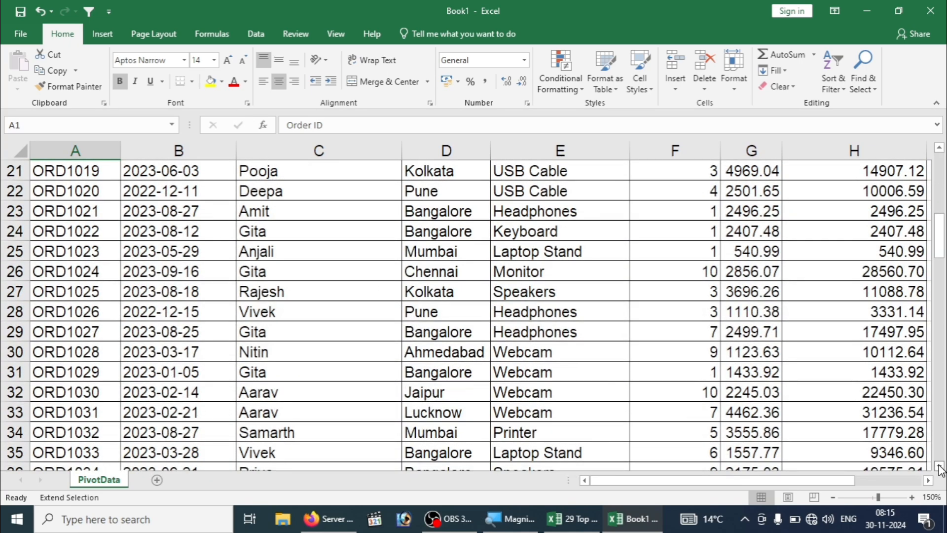
scroll(940, 468, down, 2)
click(806, 390)
Extend the selection row by row through row 79, keeping columns A to H selected
key(Down)
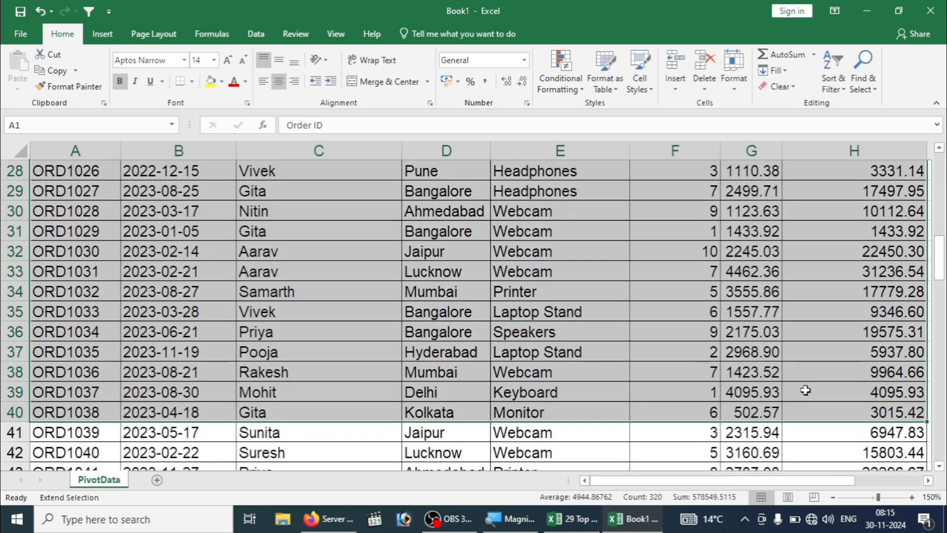
key(Down)
key(Down)
key(Down)
key(Down)
key(Down)
key(Down)
key(Down)
key(Down)
key(Down)
key(Down)
key(Down)
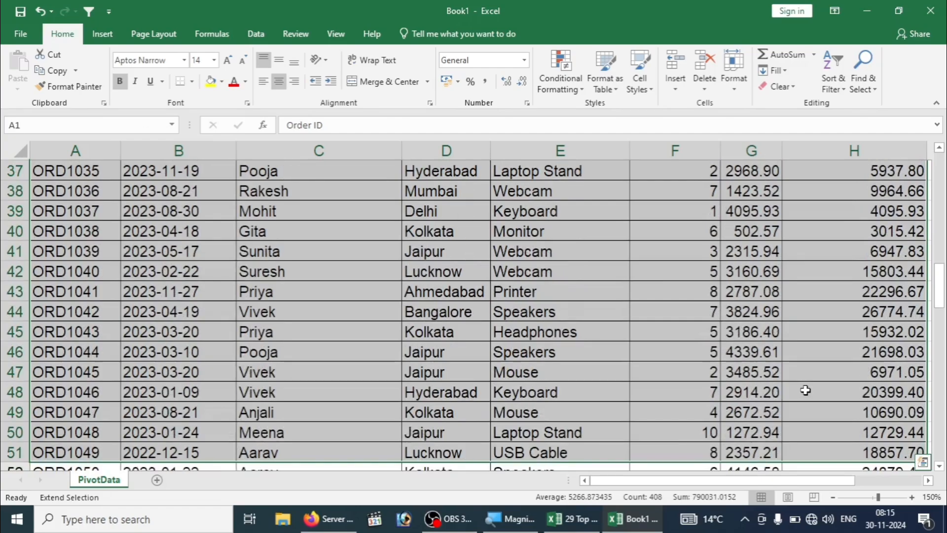
key(Down)
key(Down)
key(Down)
key(Down)
key(Down)
key(Down)
key(Down)
key(Down)
key(Down)
key(Down)
key(Down)
key(Down)
key(Down)
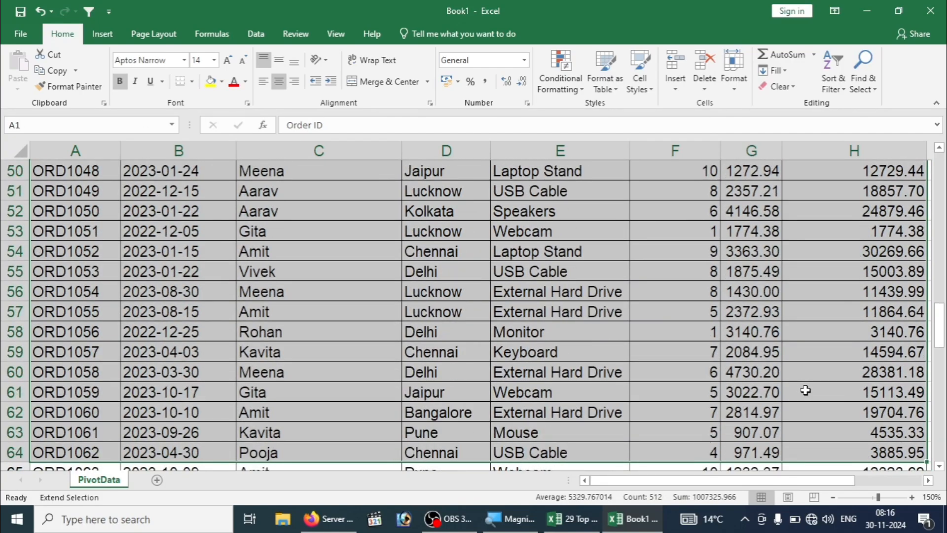
key(Down)
key(Down)
key(Down)
key(Down)
key(Down)
key(Down)
key(Down)
key(Down)
key(Down)
key(Down)
key(Down)
key(Down)
key(Down)
key(Down)
key(Down)
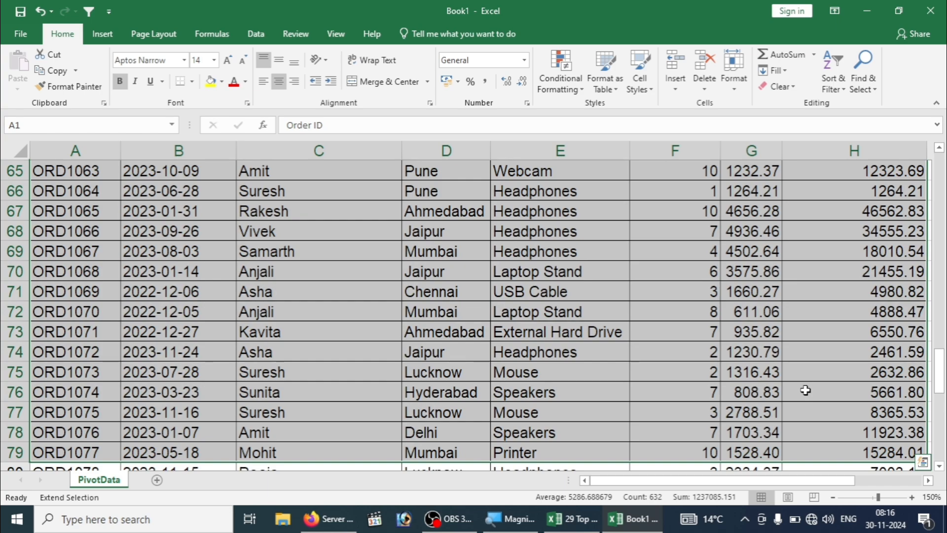
Shrink the selection to the Order ID column, extend it to cell E74 and turn off Extend Selection mode
key(ctrl+Left)
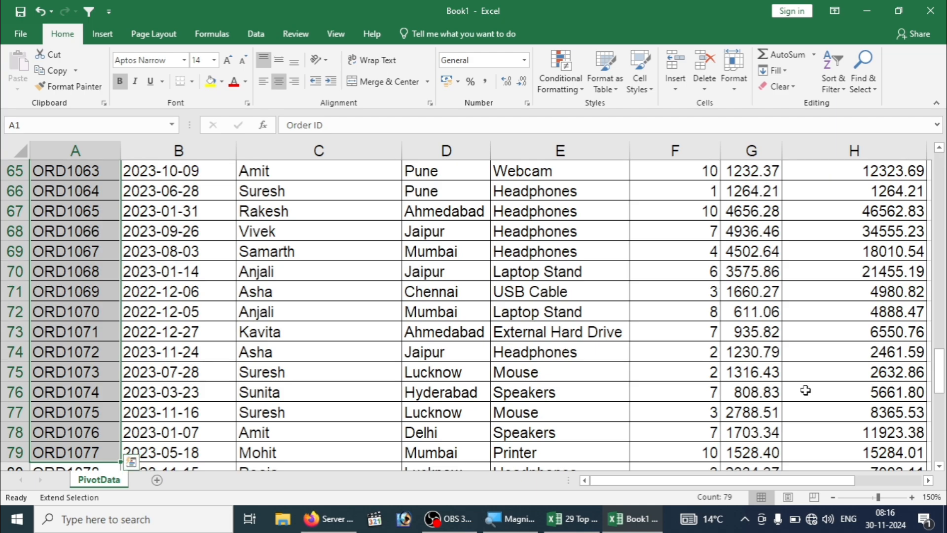
click(556, 347)
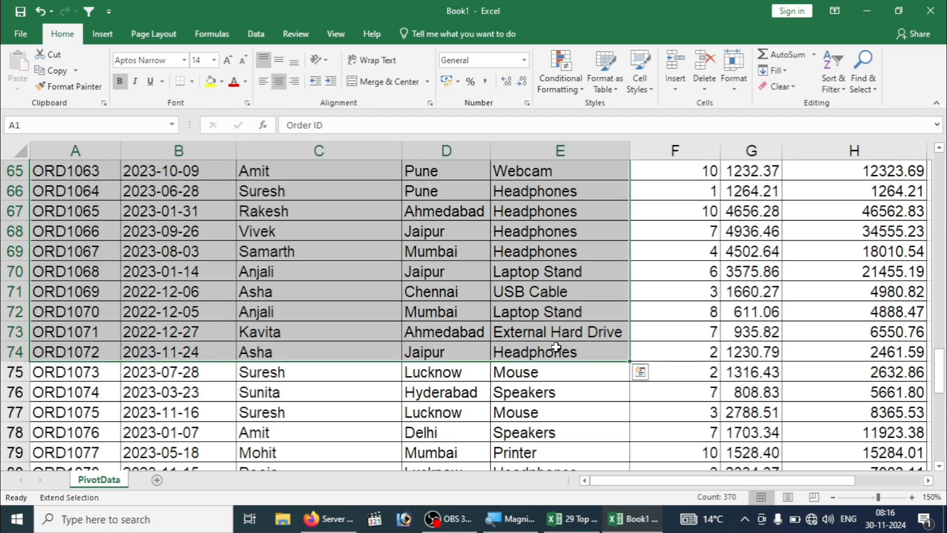
key(F8)
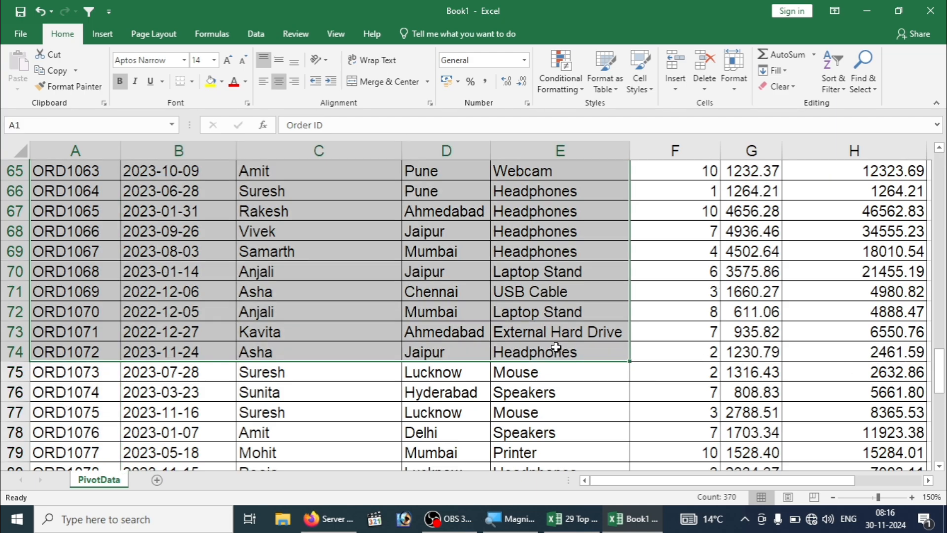
Clear the selection, return to cell A1 and move cell by cell along the header row to Quantity
click(334, 278)
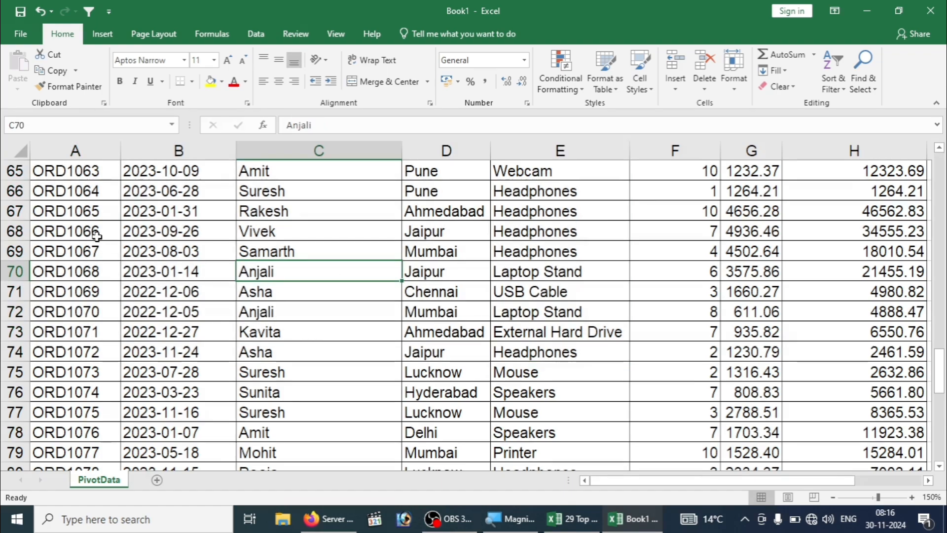
key(ctrl+Up)
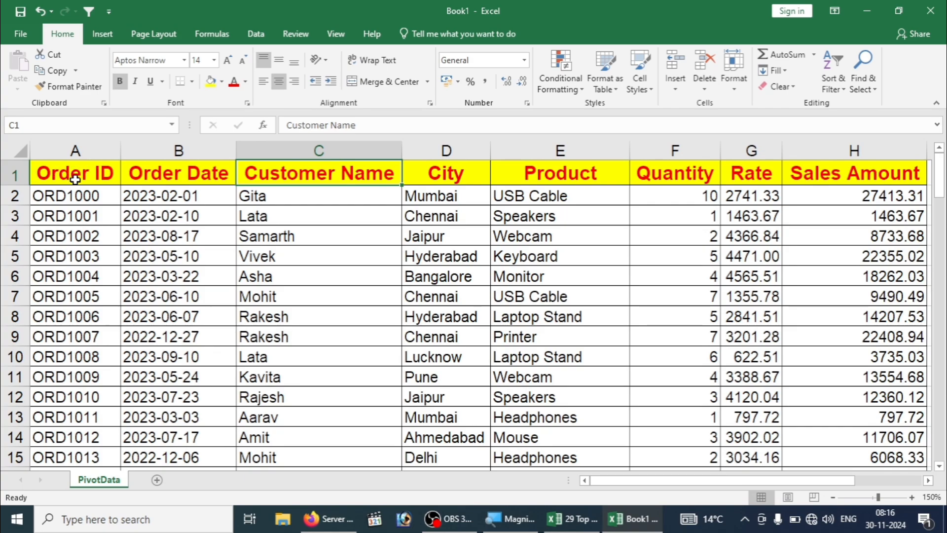
click(75, 180)
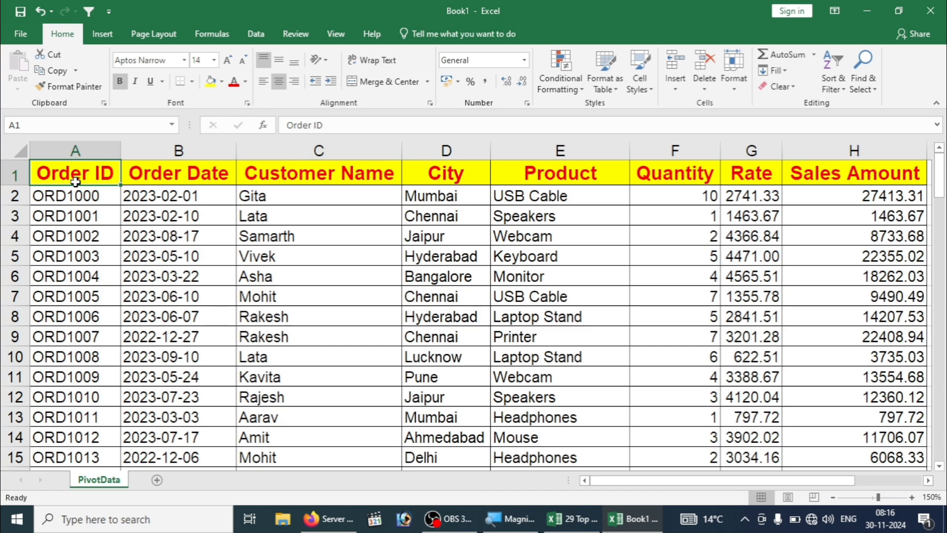
key(Right)
key(Right)
key(Right)
key(Right)
key(Right)
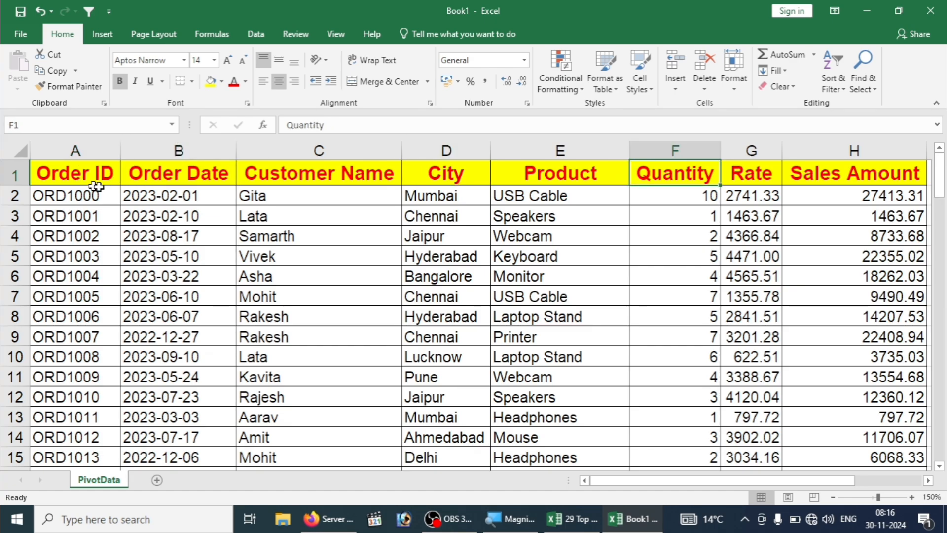
Re-enter the first order date, then delete every date in the Order Date column from B2 down
double_click(168, 202)
key(Return)
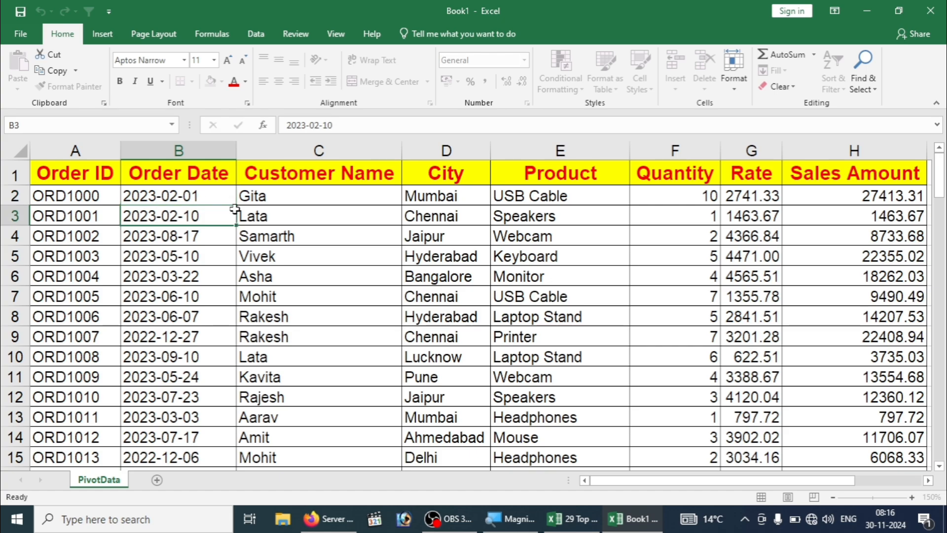
click(180, 195)
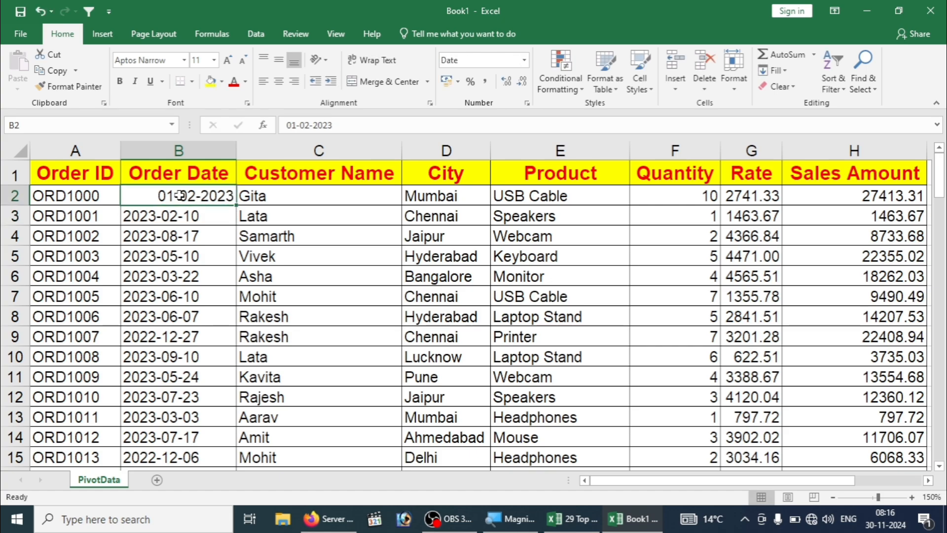
key(ctrl+shift+Down)
key(Delete)
key(ctrl+BackSpace)
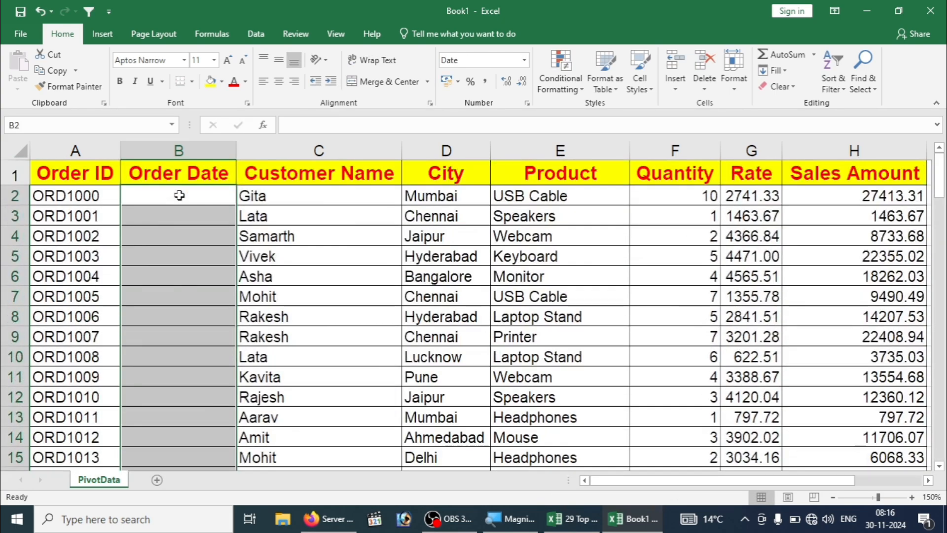
click(179, 195)
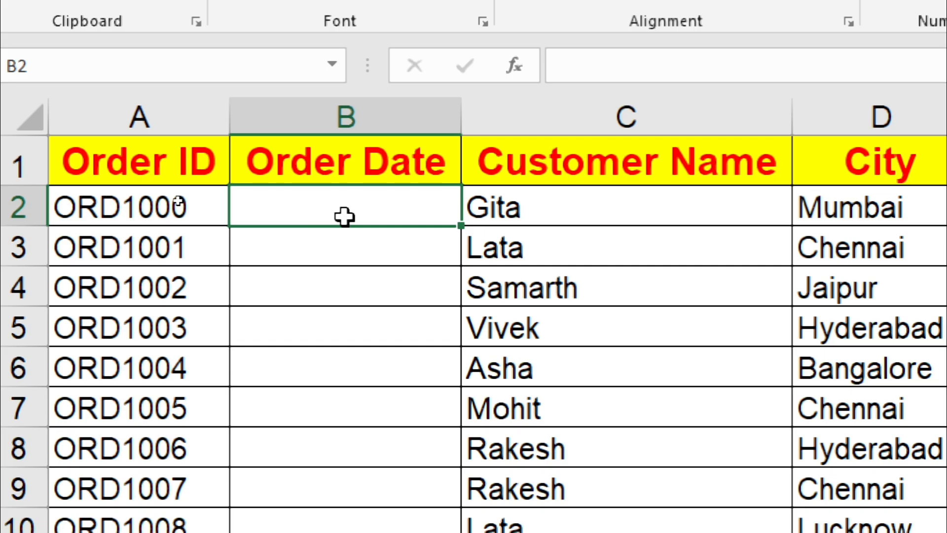
Enter the date 30-11-2024 in B2 and insert the current date in B3
click(334, 248)
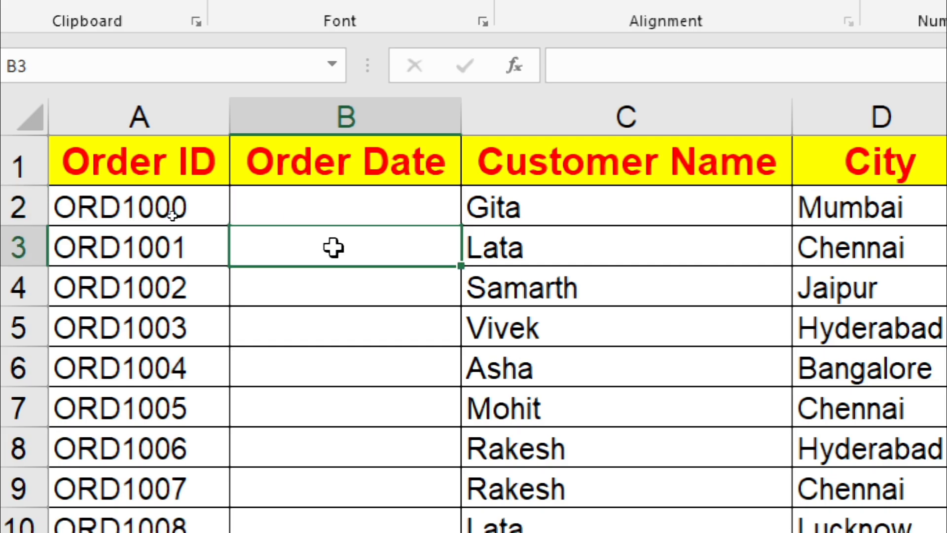
click(316, 210)
double_click(316, 210)
text(30-11-2024)
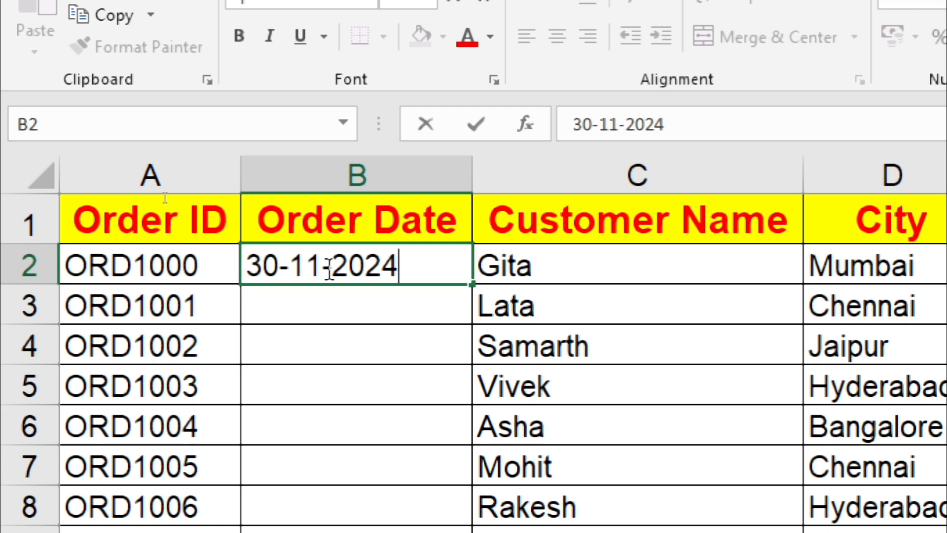
click(317, 316)
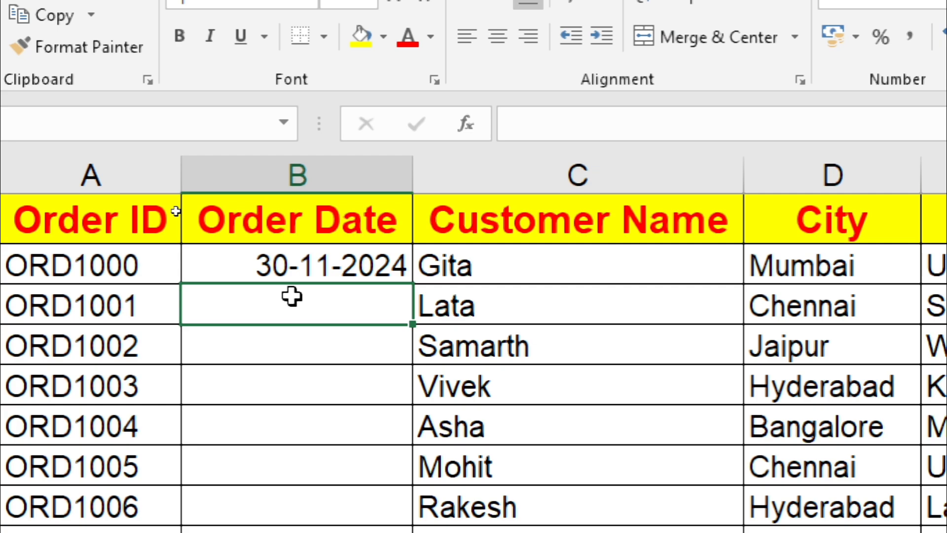
key(ctrl+semicolon)
key(Return)
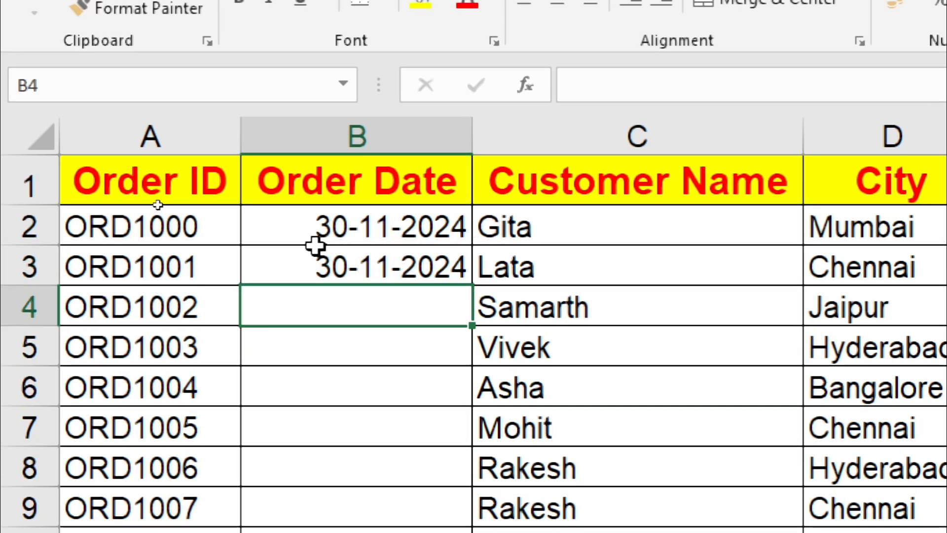
Insert a new column before Customer Name and enter the header time in C1
click(430, 269)
click(355, 354)
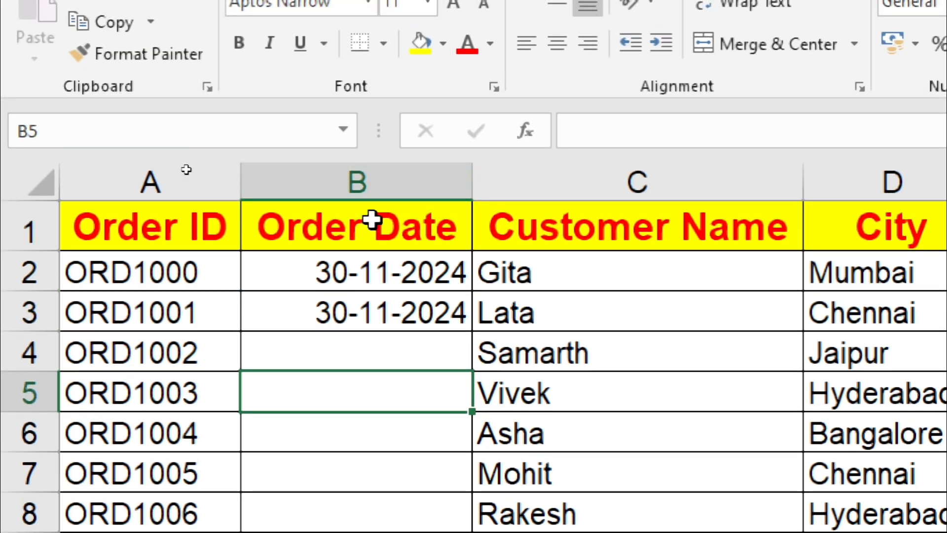
click(371, 173)
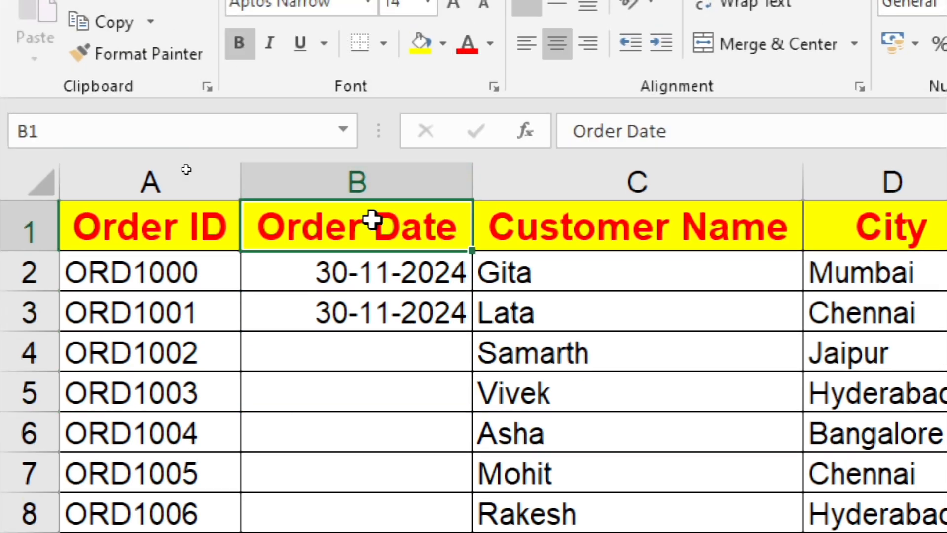
click(353, 383)
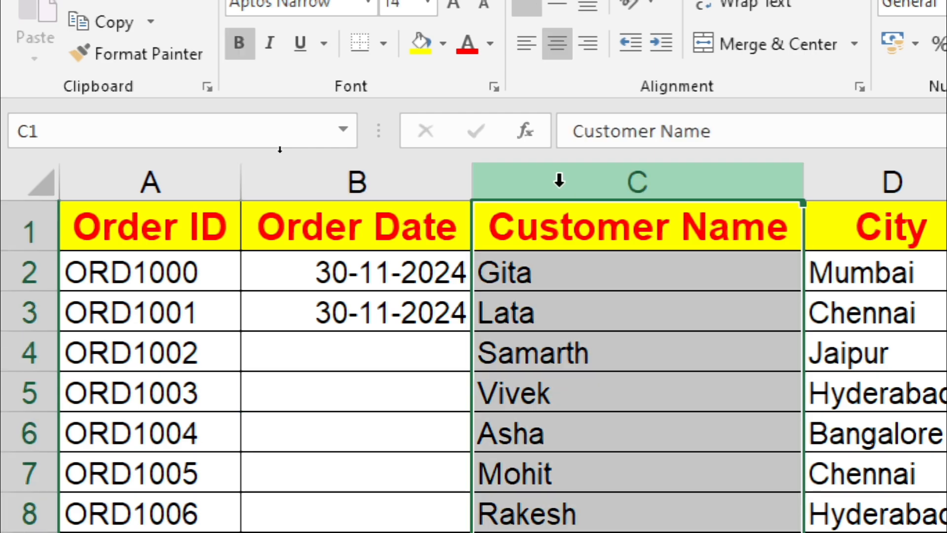
key(ctrl+shift+plus)
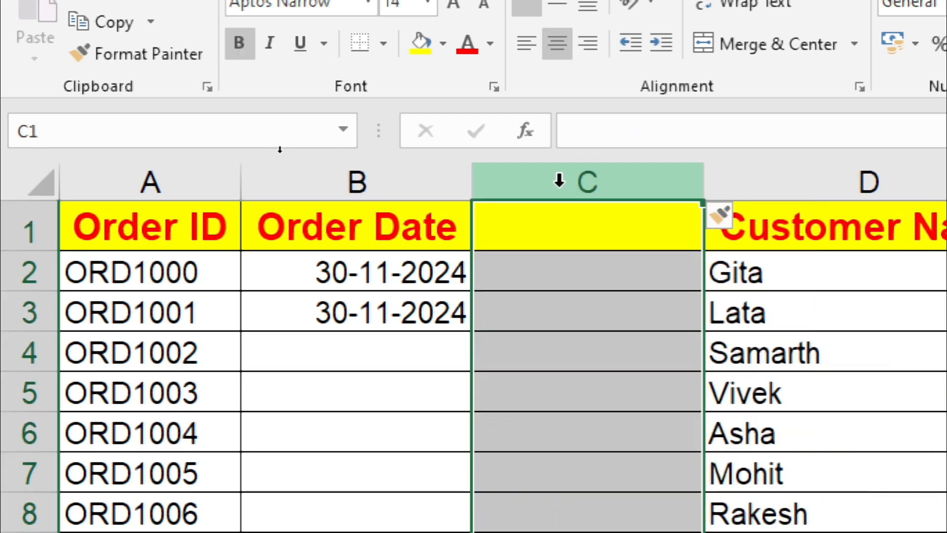
click(554, 217)
text(time)
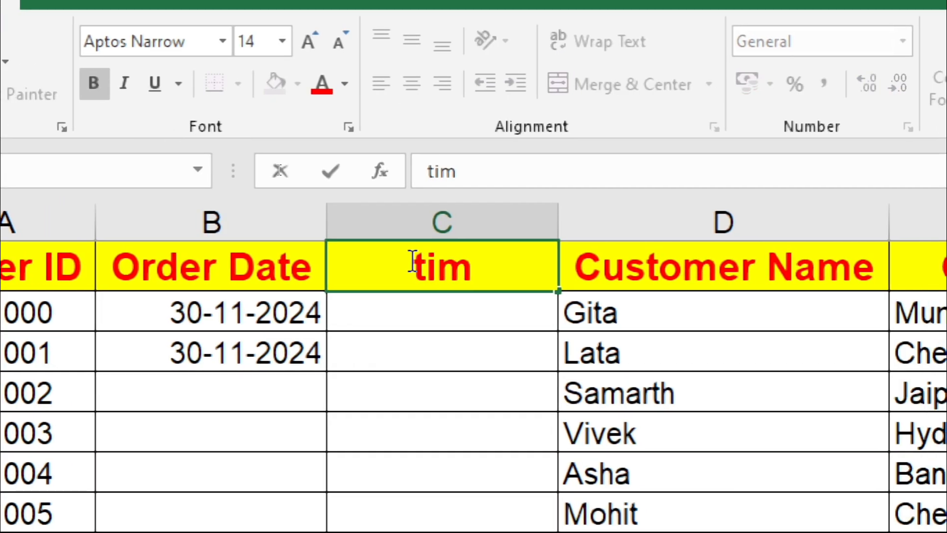
Enter the time 08:18 in C2 and insert the current time in C3
click(390, 308)
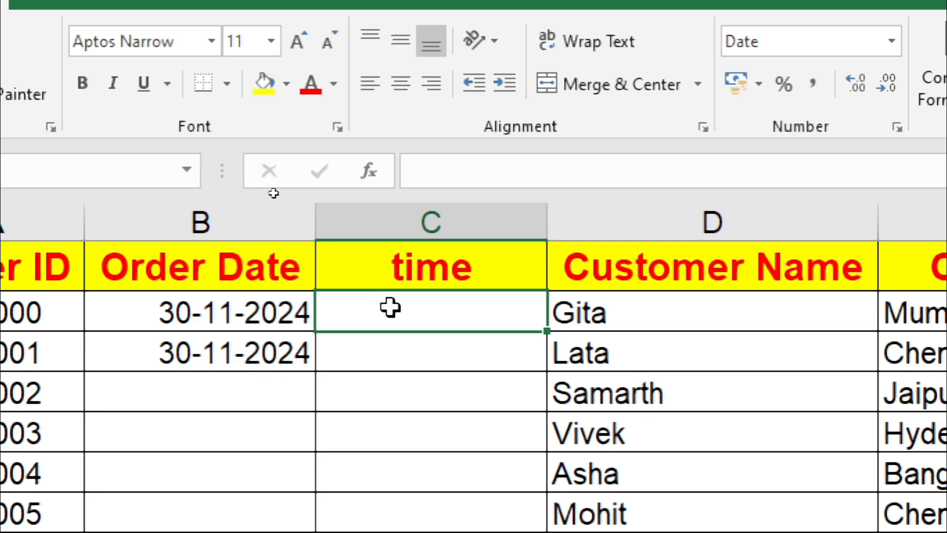
text(08:18)
key(ctrl+Return)
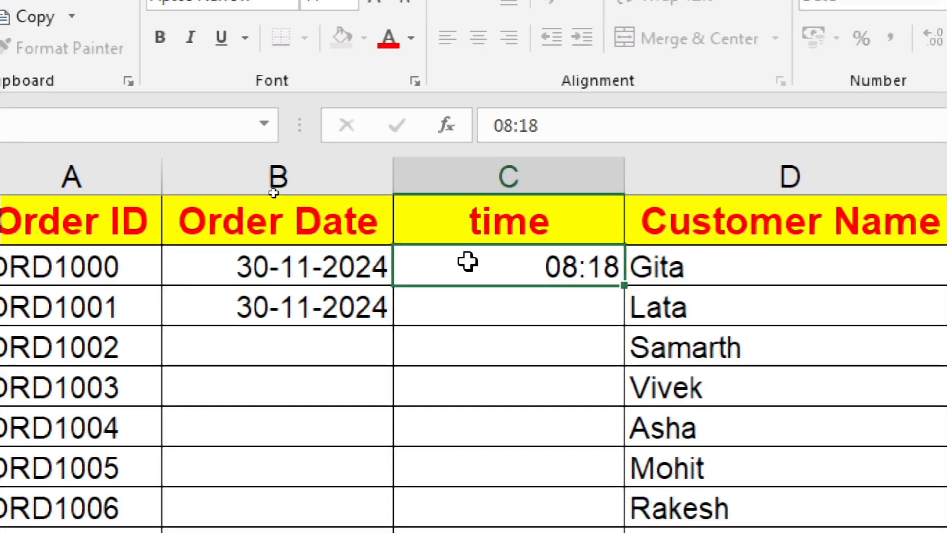
key(Return)
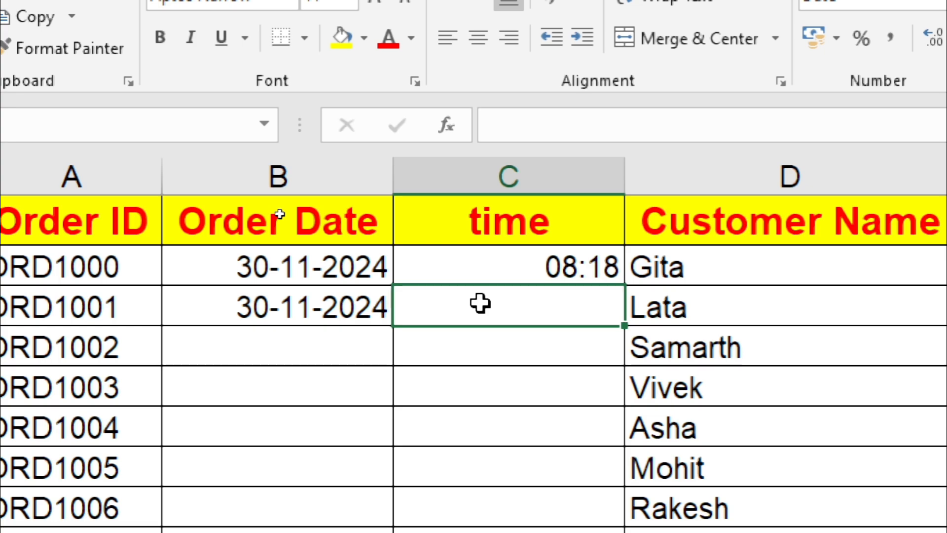
key(ctrl+shift+semicolon)
key(Return)
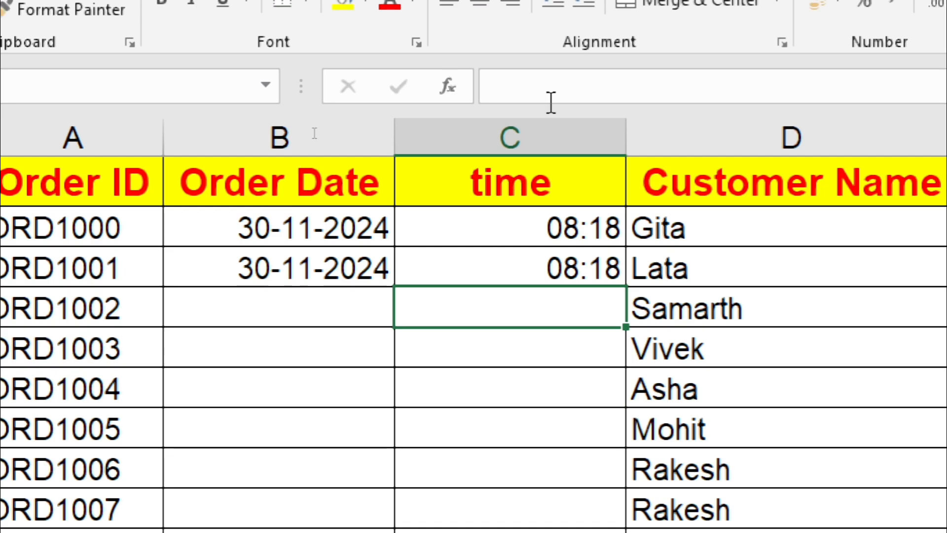
Format the whole time column with the Time number format 01:30 PM
click(506, 141)
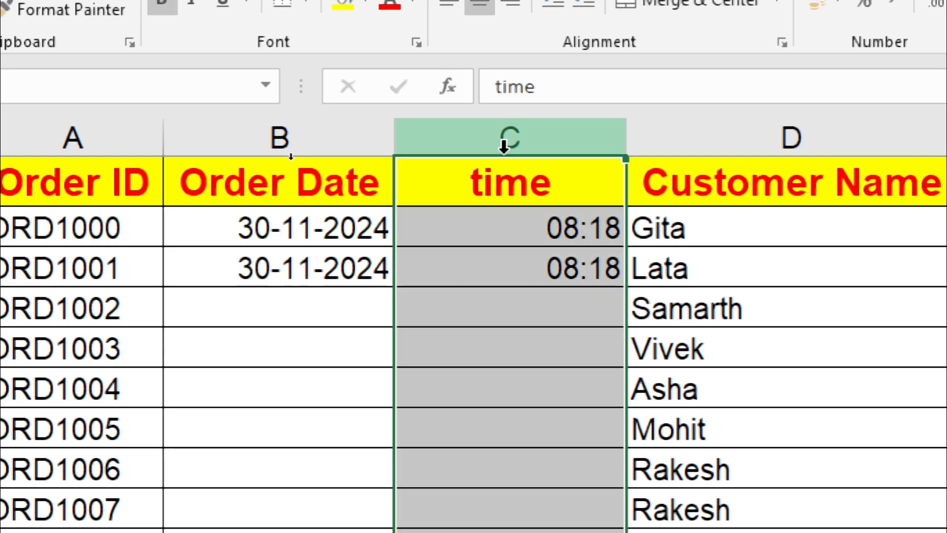
click(541, 247)
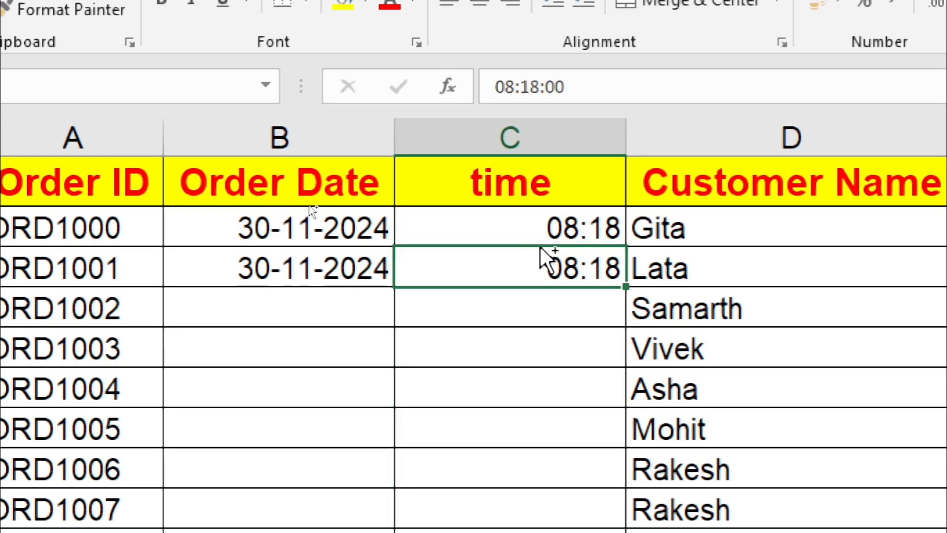
key(ctrl+space)
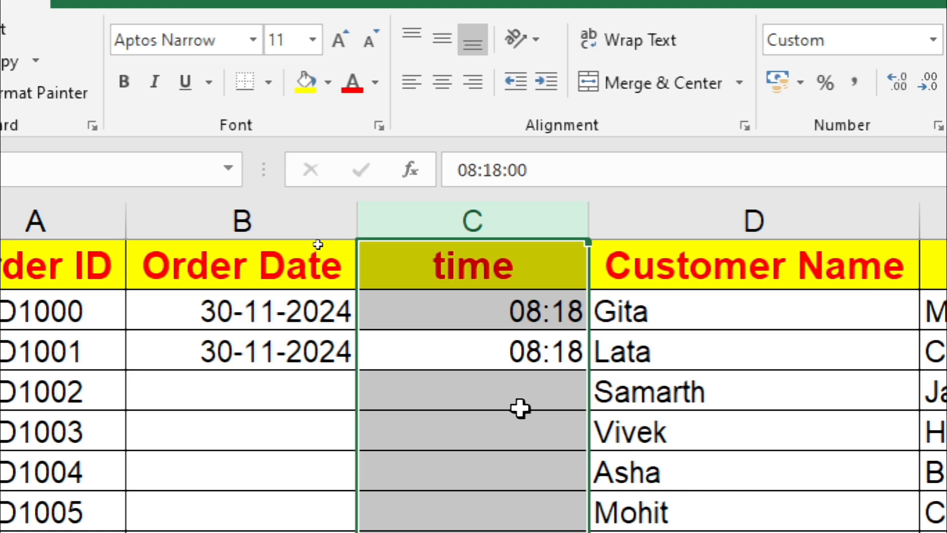
key(ctrl+1)
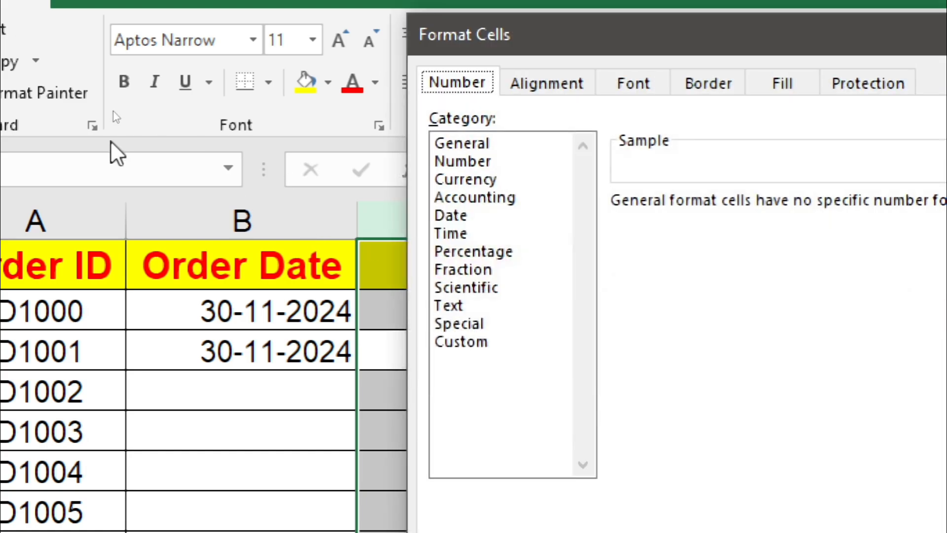
click(448, 233)
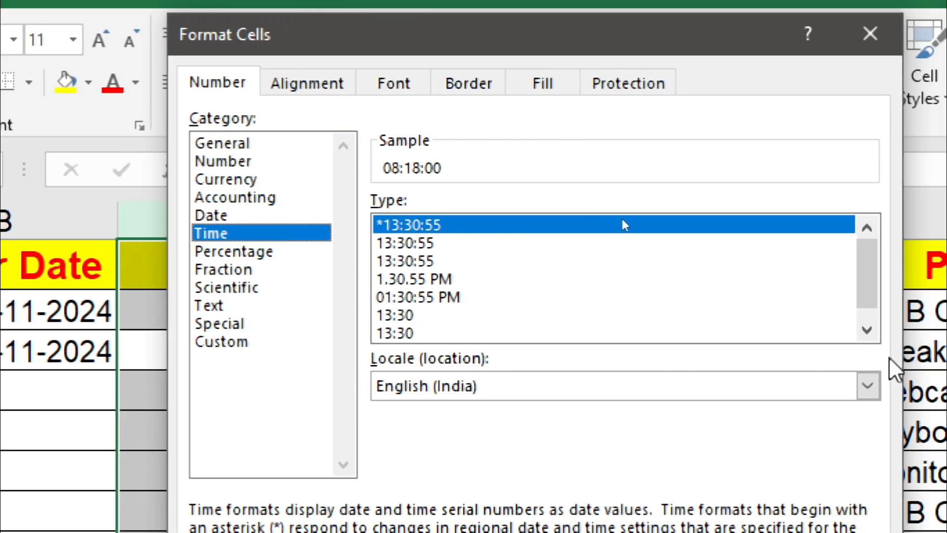
click(940, 330)
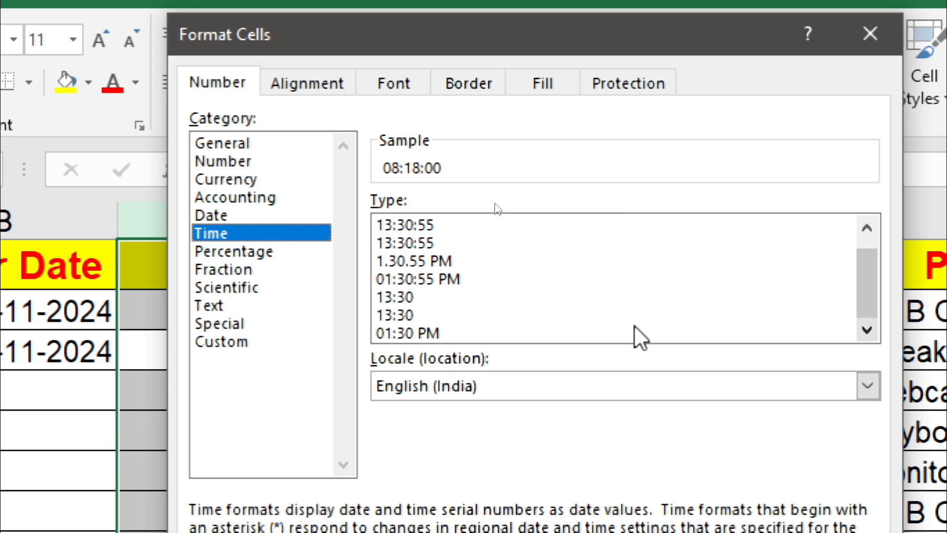
click(395, 333)
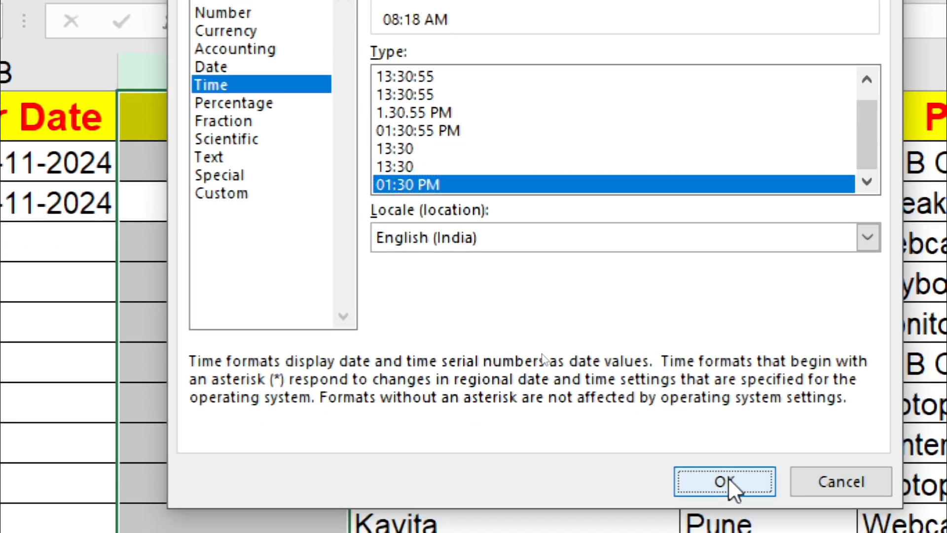
click(730, 484)
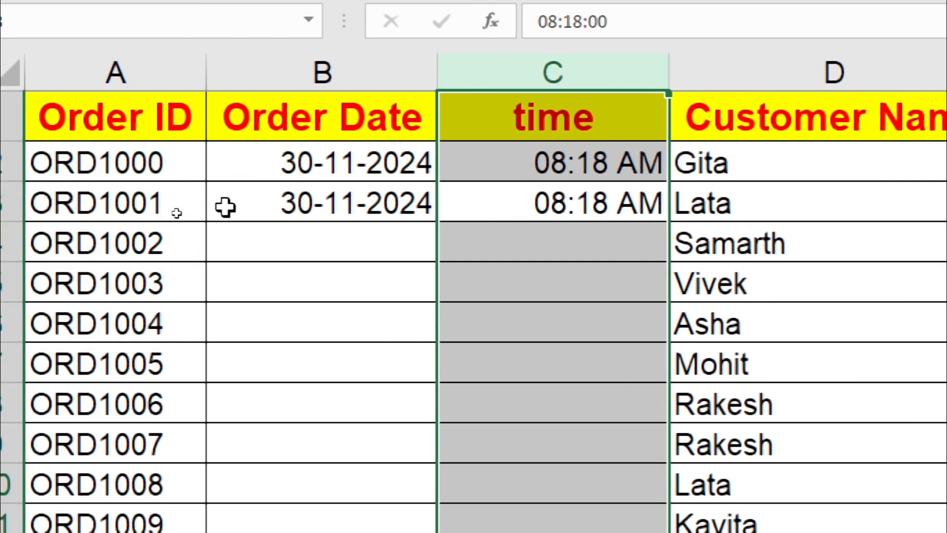
Format the whole Order Date column with the Date number format *14 March 2012
click(260, 177)
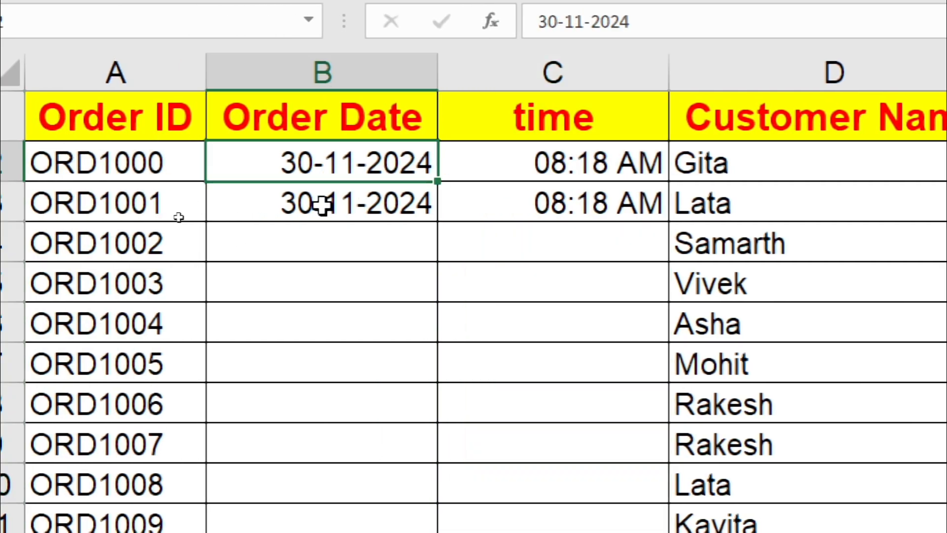
key(ctrl+space)
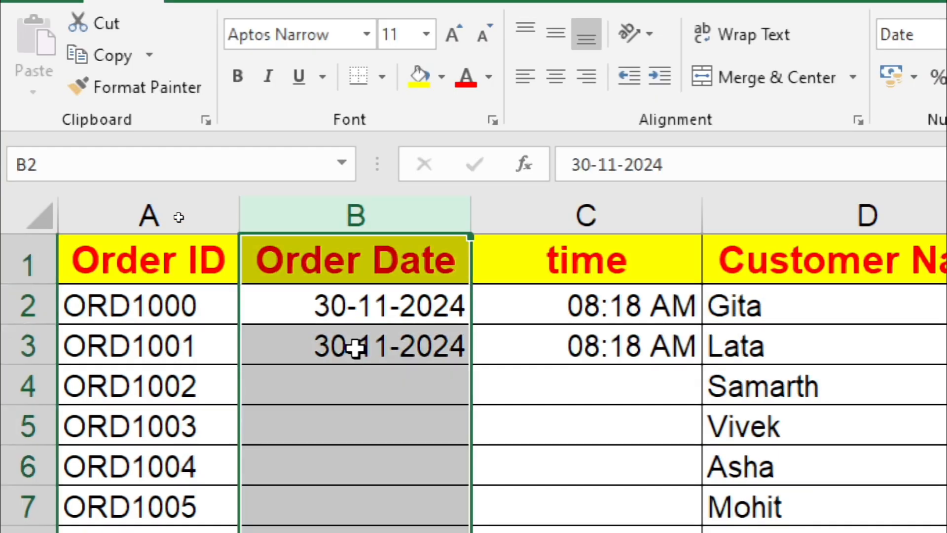
key(ctrl+1)
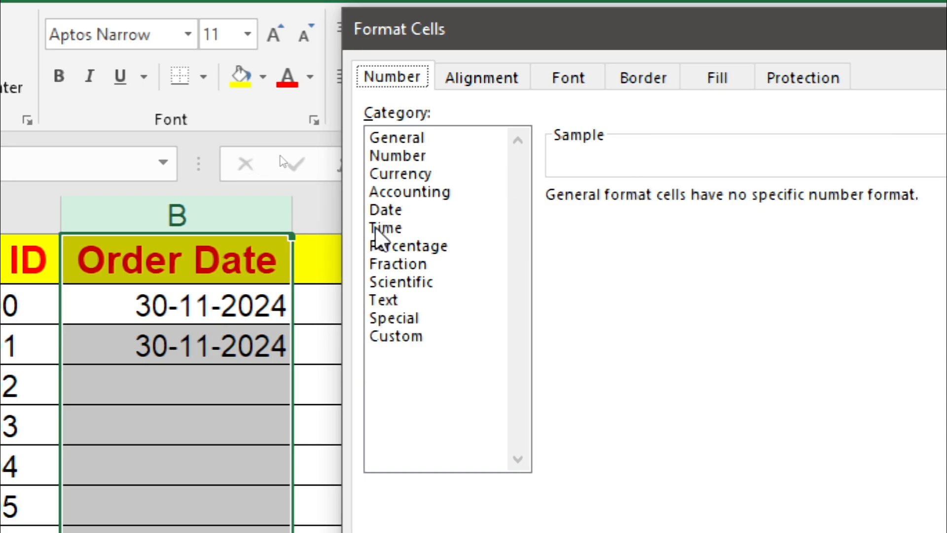
click(386, 211)
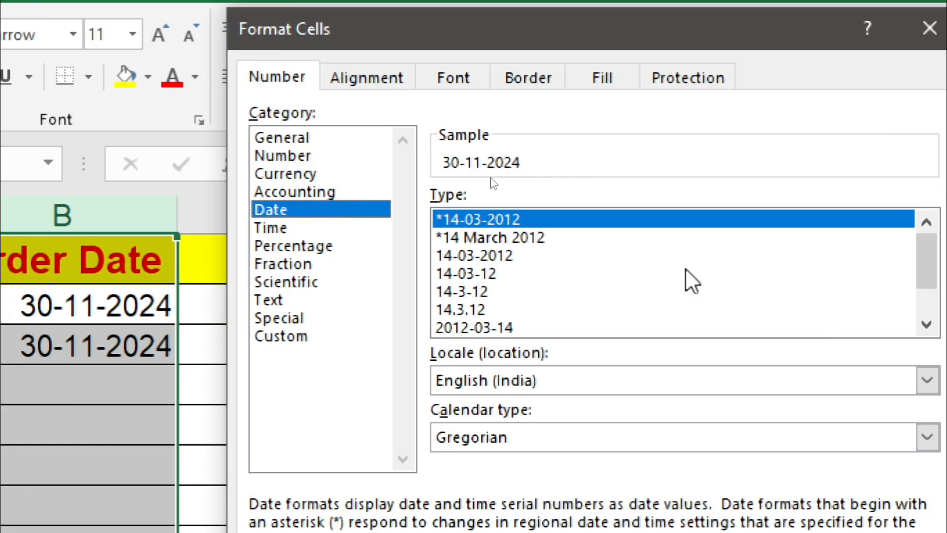
click(491, 238)
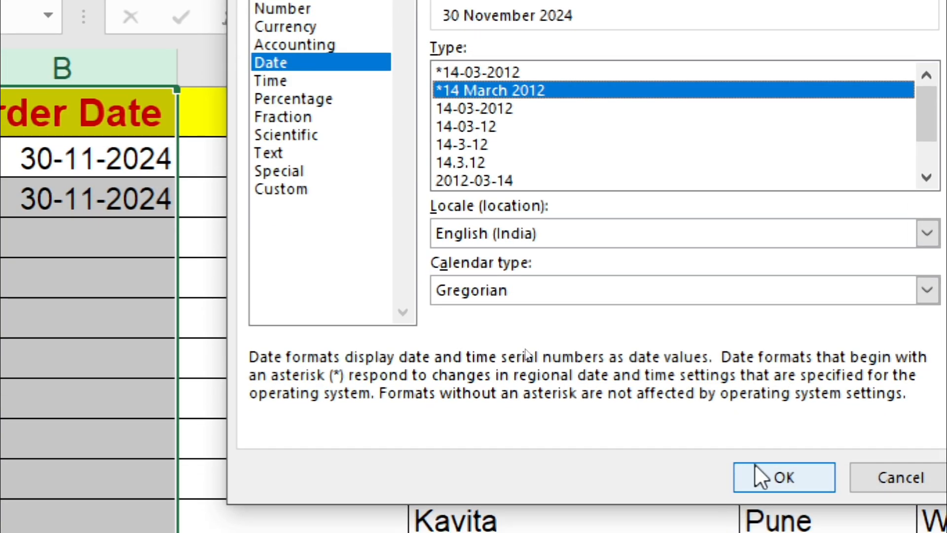
click(762, 476)
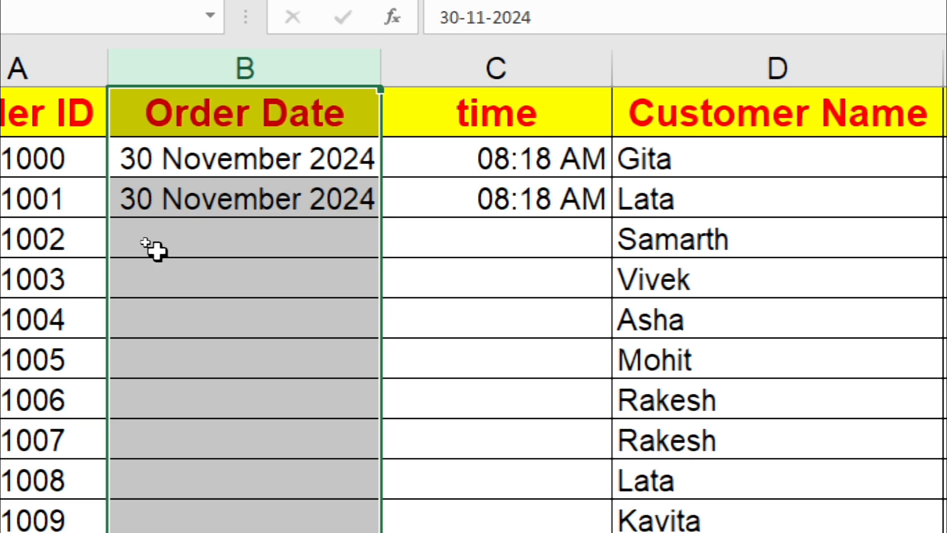
Look across the sales table's columns along row 5, out to its far end and back to Order ID
click(359, 235)
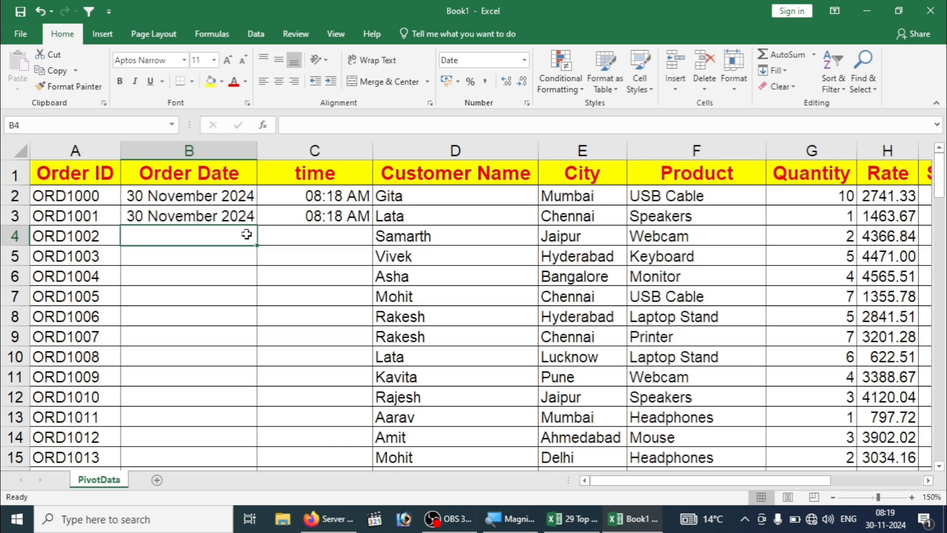
click(334, 257)
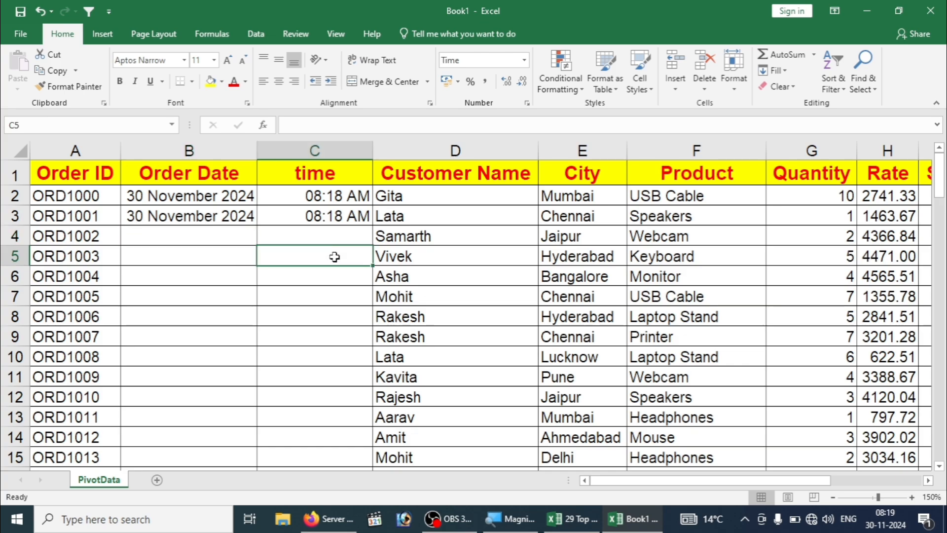
key(Right)
key(Right)
key(Right)
key(Right)
key(Right)
key(Right)
key(Right)
key(Right)
key(Right)
key(Right)
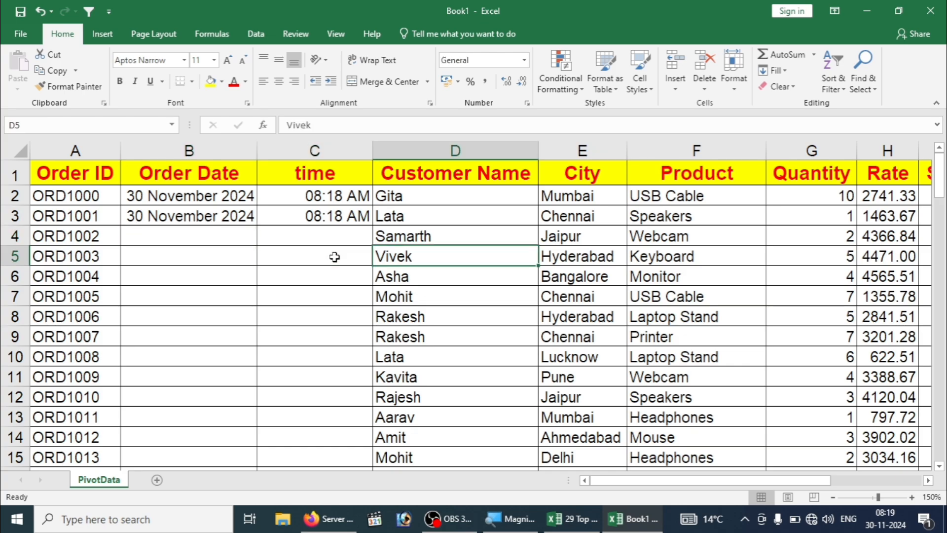
key(Left)
key(Left)
key(Left)
key(Left)
key(Left)
key(Left)
key(Left)
key(Left)
key(Left)
key(Left)
key(Left)
key(Left)
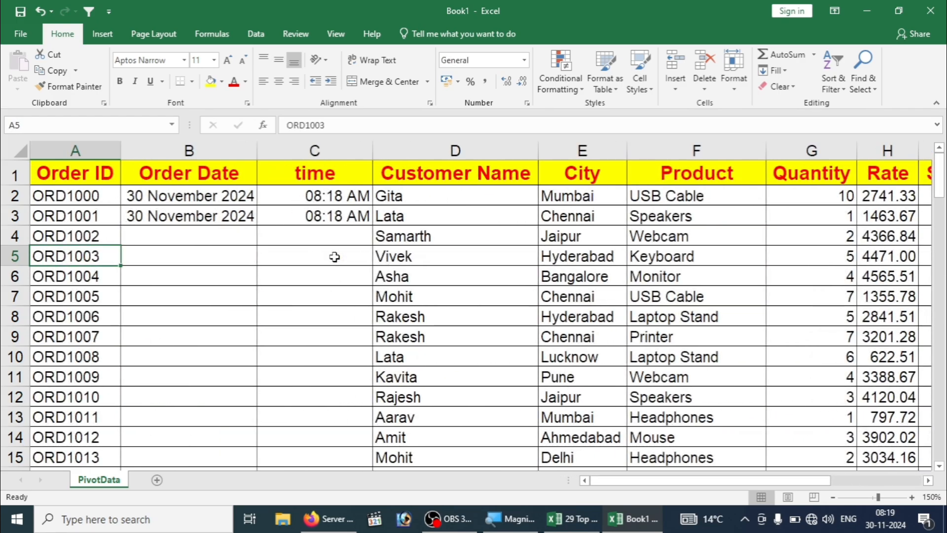
key(ctrl+a)
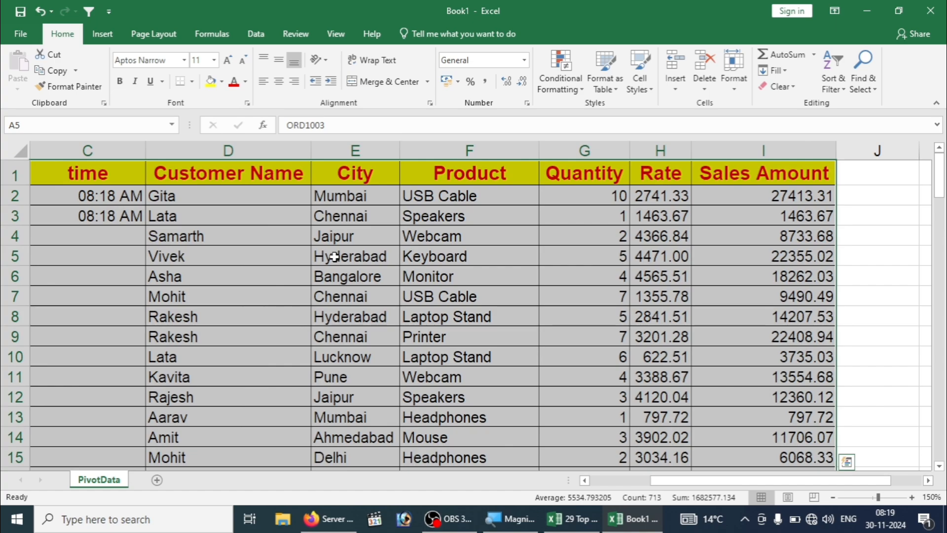
click(334, 257)
key(Left)
key(Left)
key(Left)
key(Left)
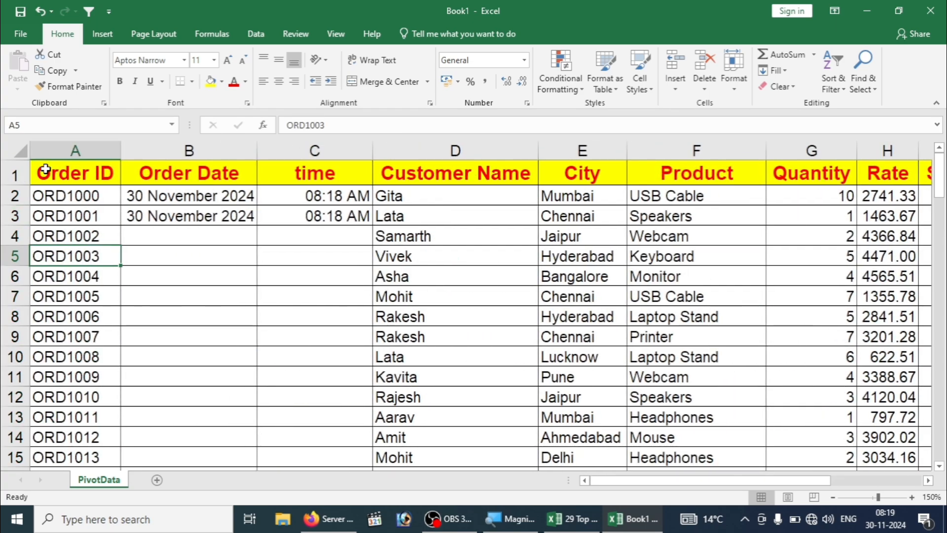
Select the header and first twelve records of the sales table, A1:I13, and copy them
click(45, 169)
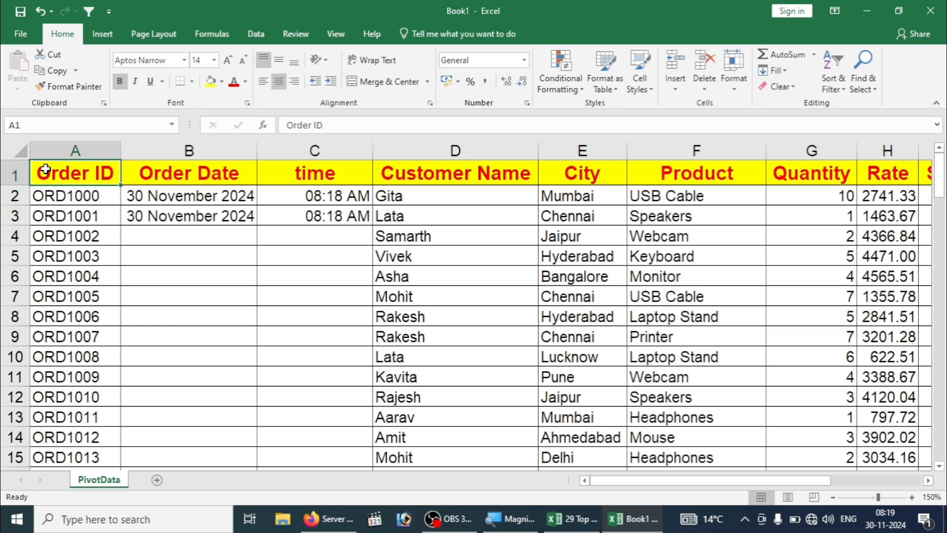
key(shift+Down)
key(shift+Down)
key(shift+Down)
key(shift+Down)
key(shift+Down)
key(shift+Down)
key(shift+Down)
key(shift+Down)
key(shift+Down)
key(shift+Down)
key(shift+Down)
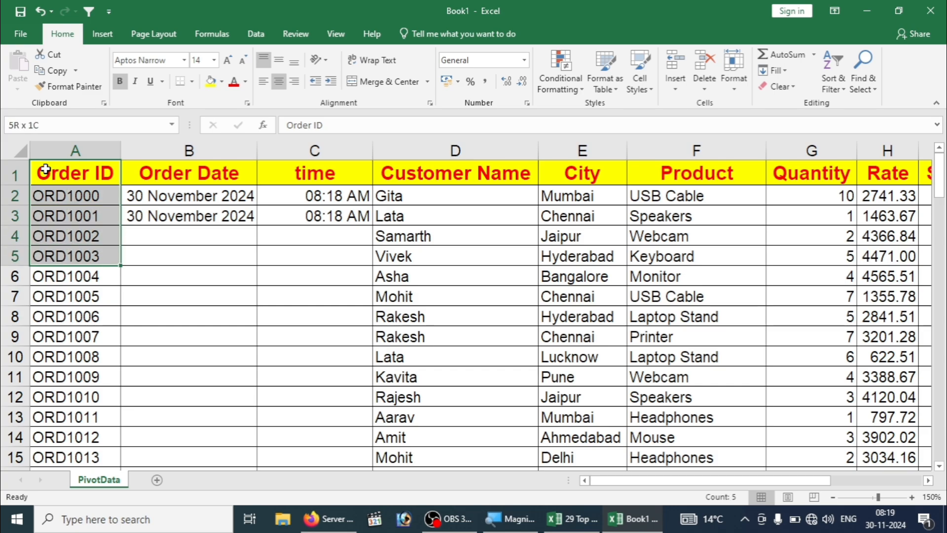
key(shift+Down)
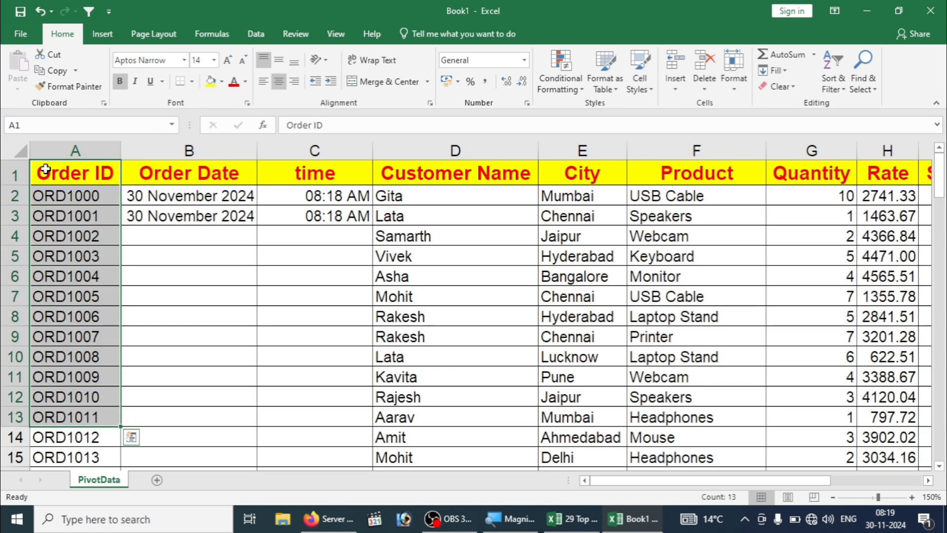
key(ctrl+q)
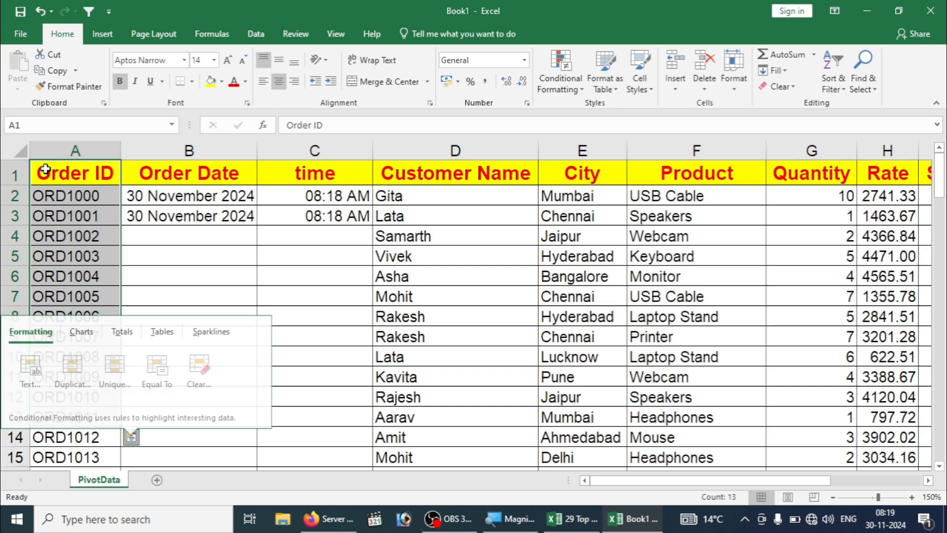
key(Escape)
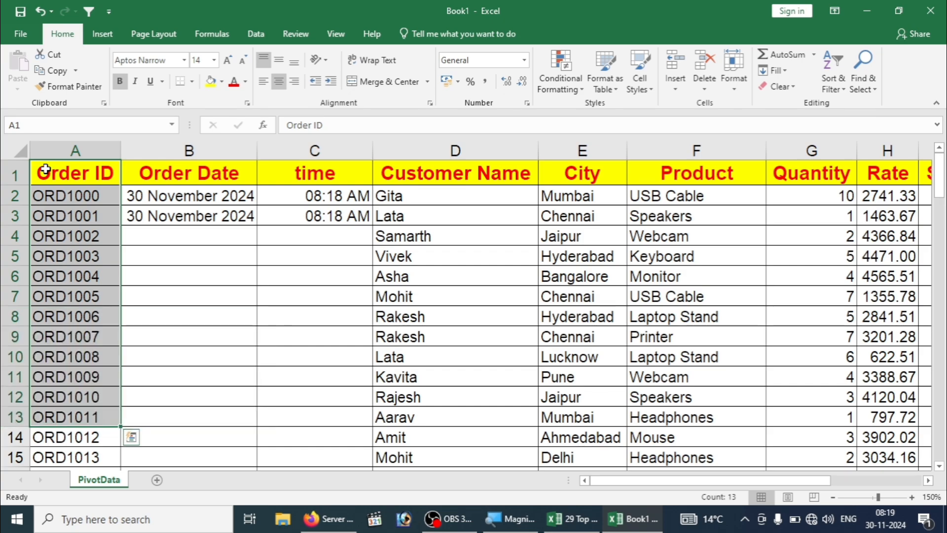
key(ctrl+shift+Right)
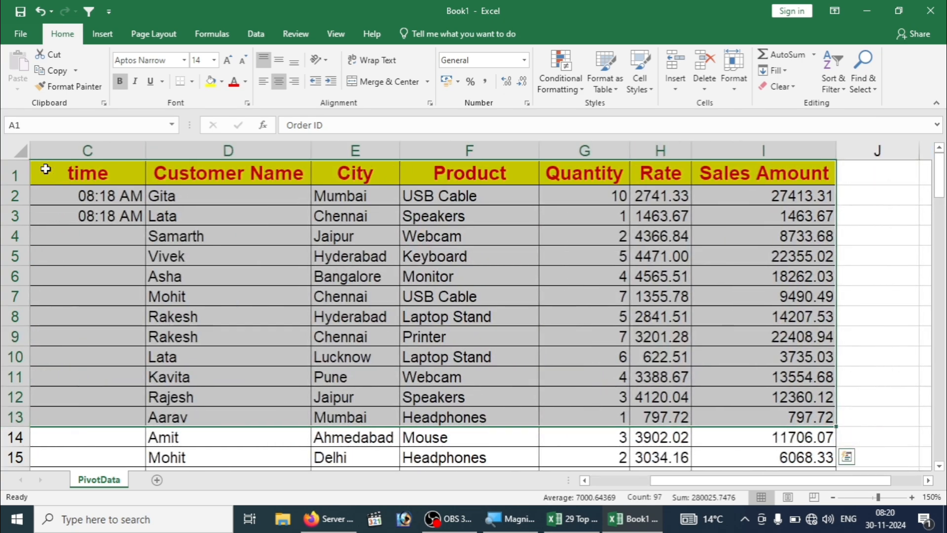
key(ctrl+c)
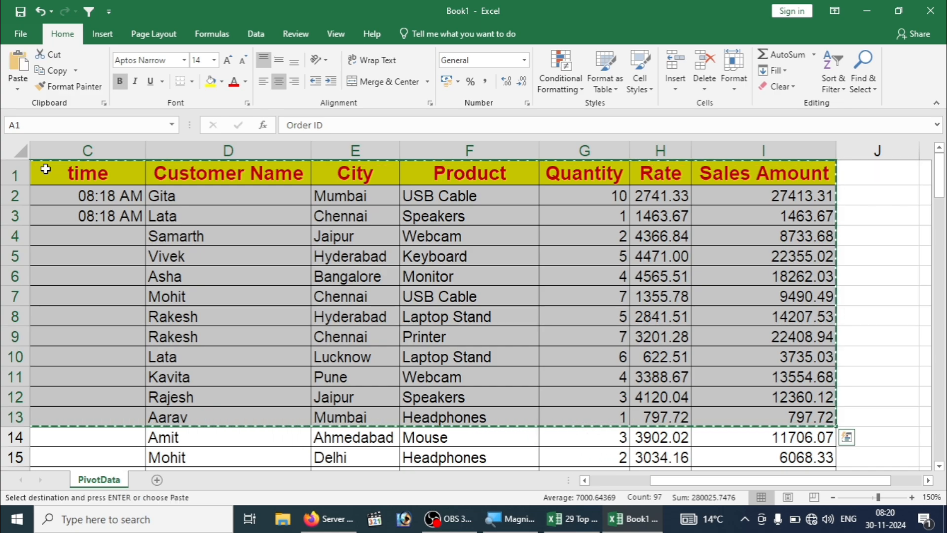
Add a new worksheet and paste the copied sales rows starting at A1
click(157, 479)
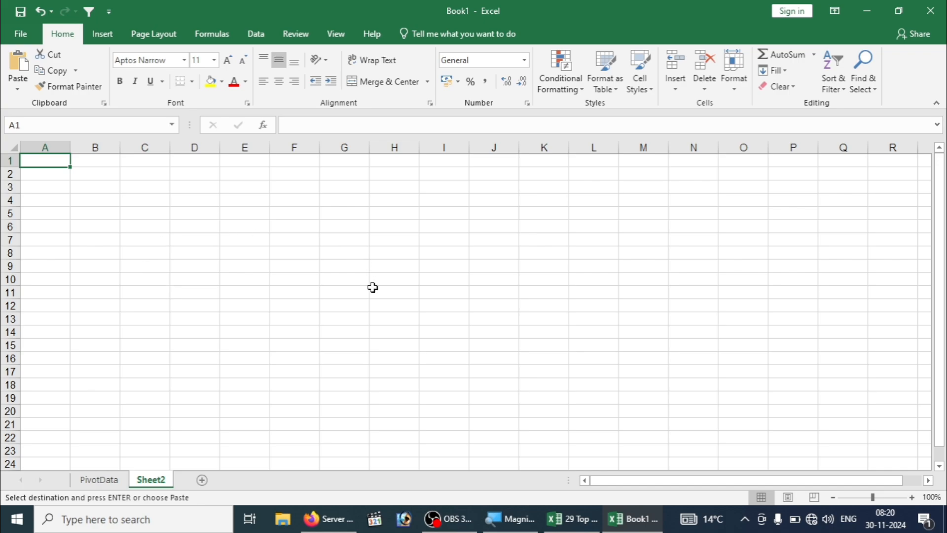
click(912, 497)
click(912, 497)
click(912, 498)
click(912, 498)
click(912, 498)
ctrl+scroll(389, 337, up, 4)
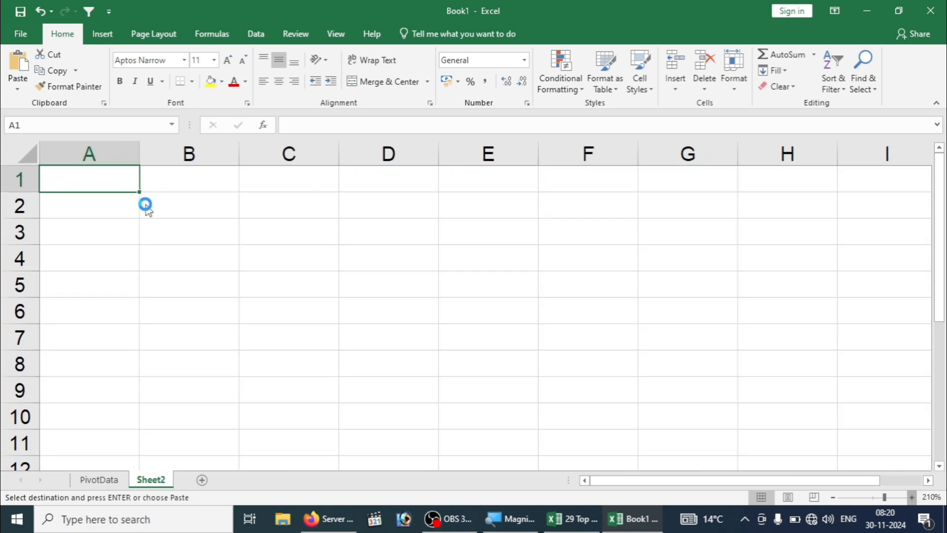
ctrl+scroll(126, 192, up, 1)
key(ctrl+v)
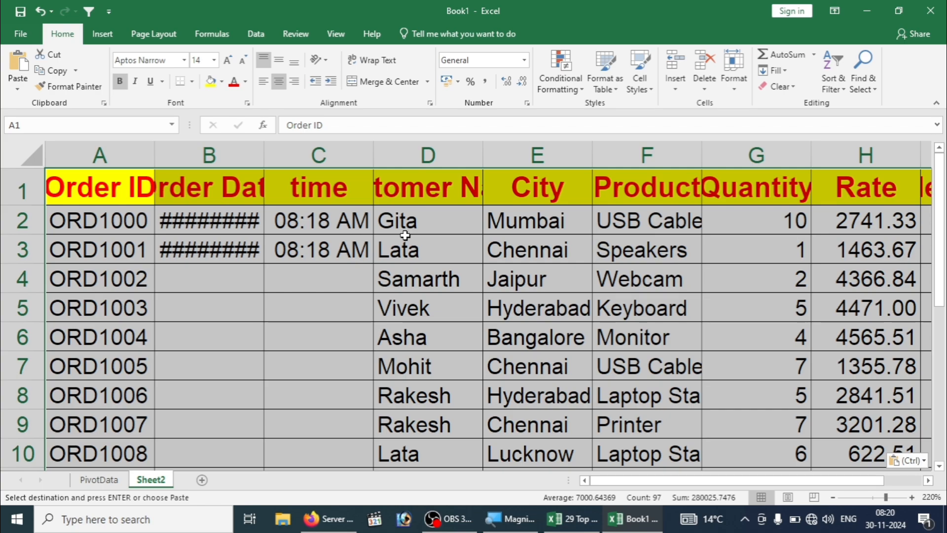
Examine the column widths of the pasted table along the header row, ending back at A1
click(127, 199)
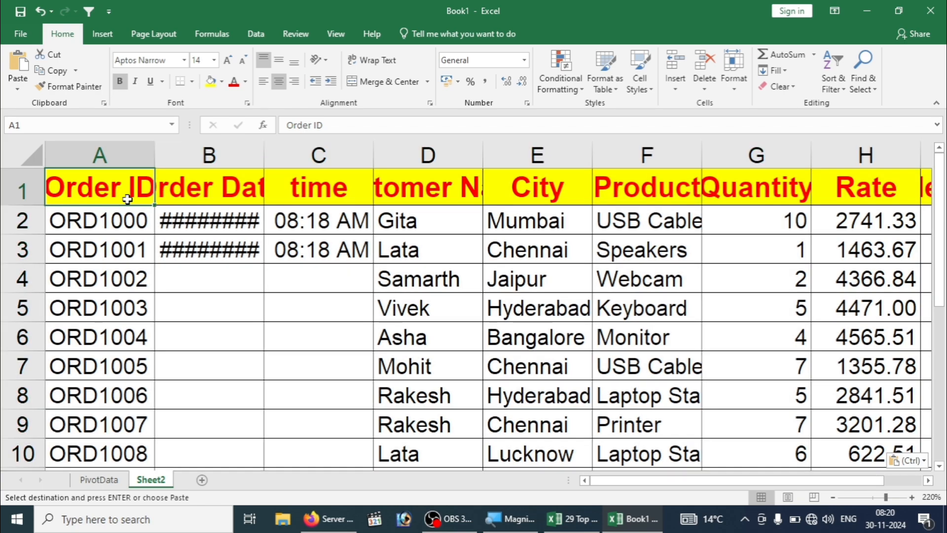
key(Right)
key(Right)
key(Right)
key(Right)
key(Right)
key(Right)
key(Right)
key(Right)
key(Right)
key(Right)
key(Right)
key(Right)
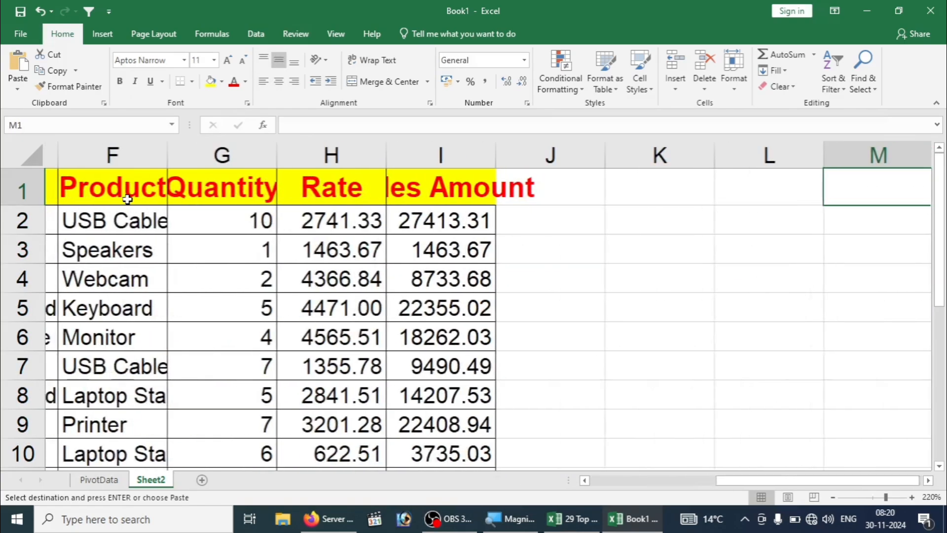
key(Left)
key(Left)
key(Left)
key(Left)
key(Left)
key(Left)
key(Left)
key(Left)
key(Left)
key(Left)
key(Left)
key(Left)
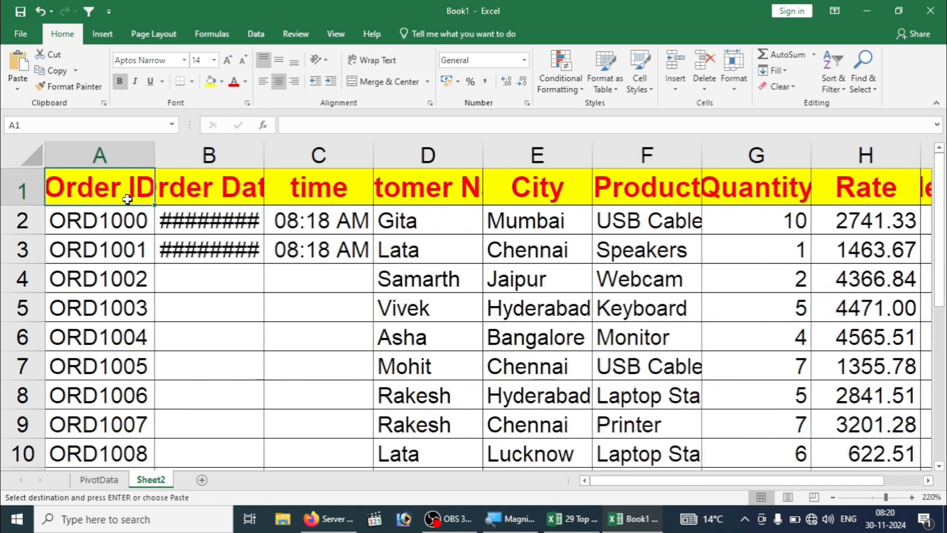
Select the entire pasted sales table from A1 to I13 and AutoFit its column widths
key(ctrl+v)
key(ctrl+shift+End)
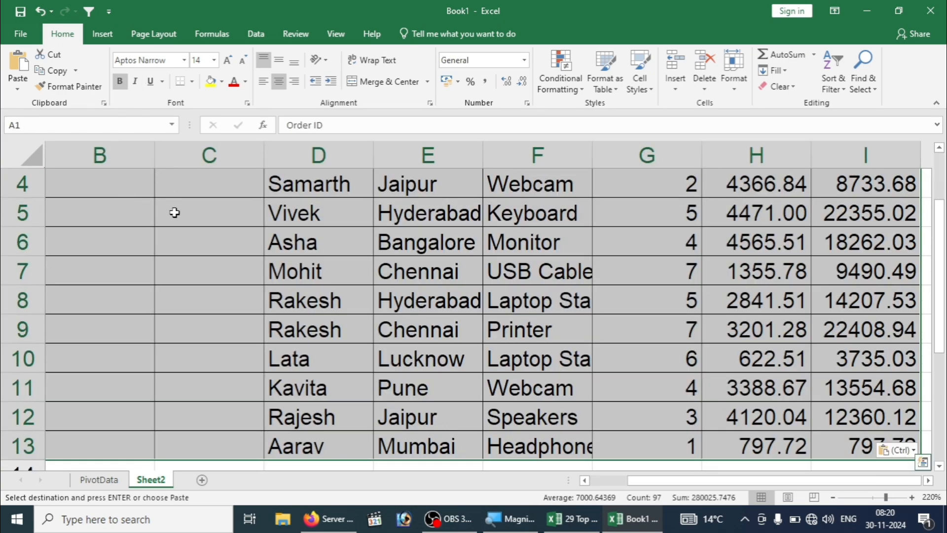
key(alt)
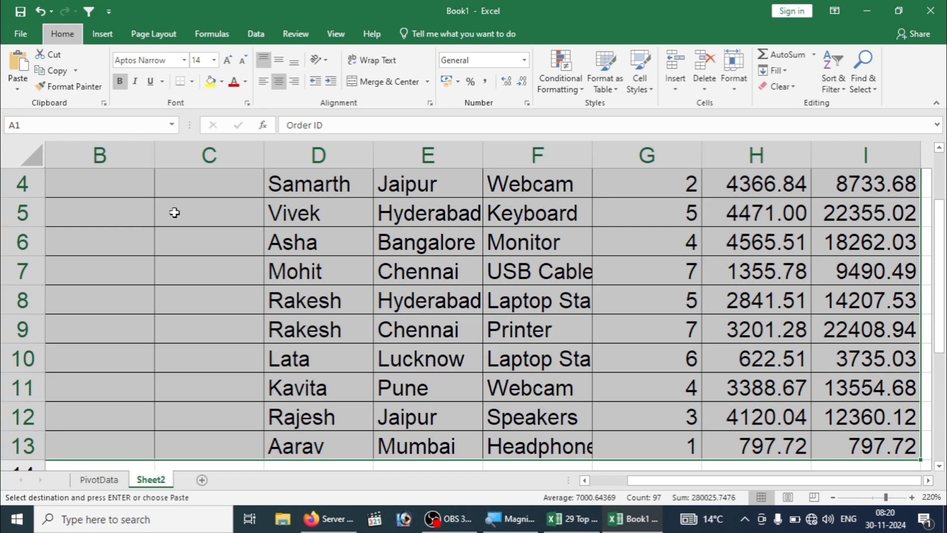
key(h)
key(o)
key(i)
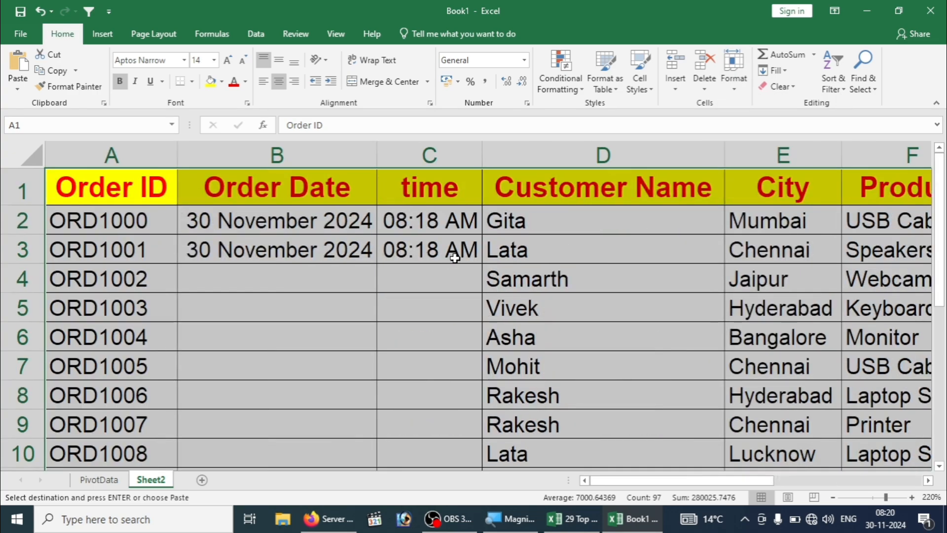
Examine the auto-fitted columns along the header row, ending back at A1
key(Right)
key(Right)
key(Right)
key(Right)
key(Right)
key(Right)
key(Right)
key(Right)
key(Right)
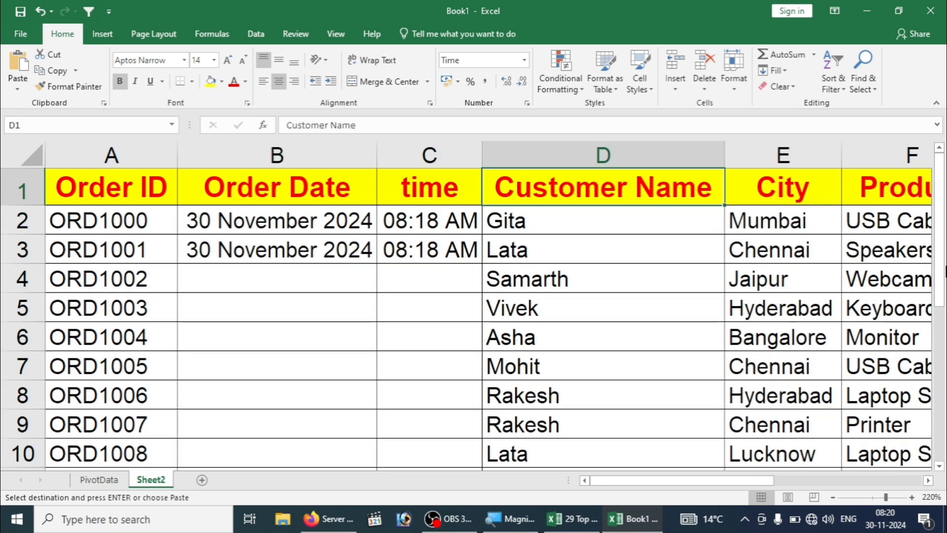
key(Left)
key(Left)
key(Left)
key(Left)
key(Left)
key(Left)
key(Left)
key(Left)
key(Left)
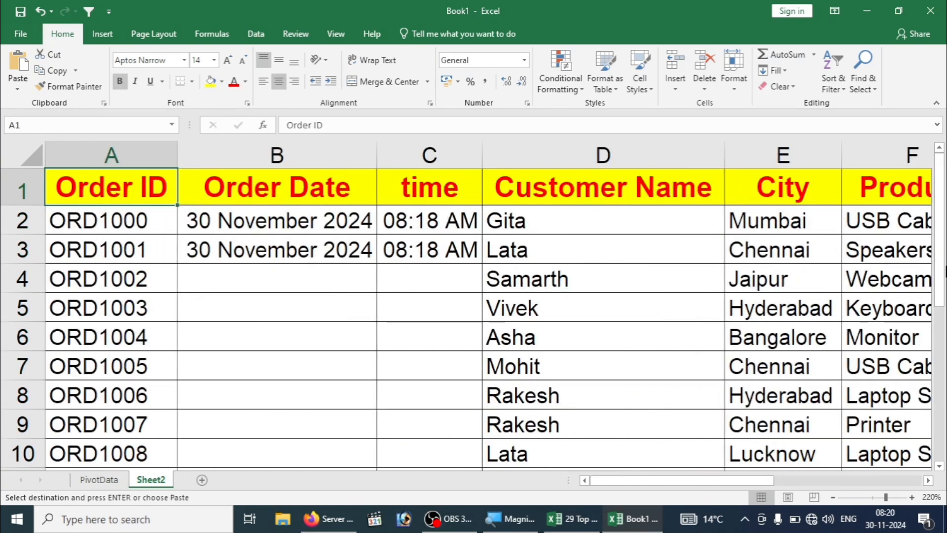
Undo the AutoFit and use Paste Special at A1 of Sheet2 to apply only the column widths of the copied PivotData range
key(ctrl+z)
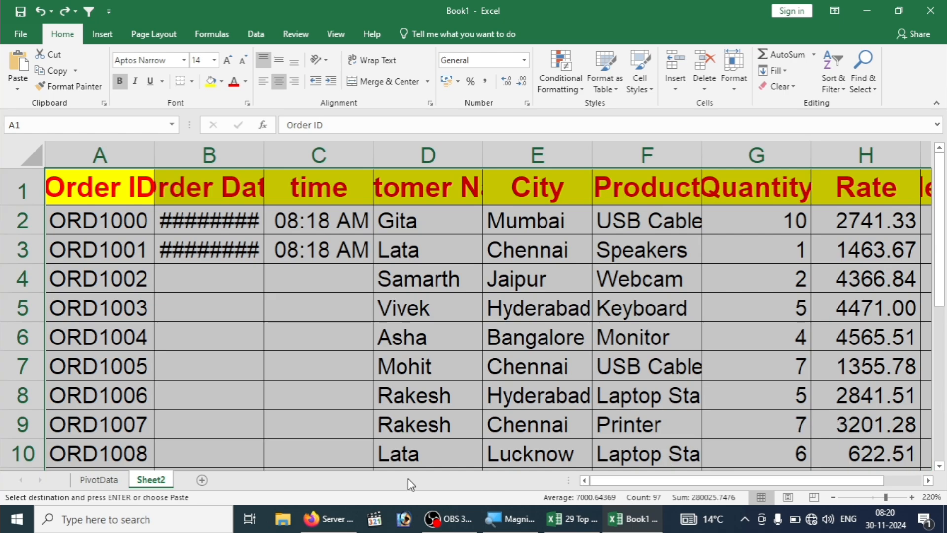
click(99, 480)
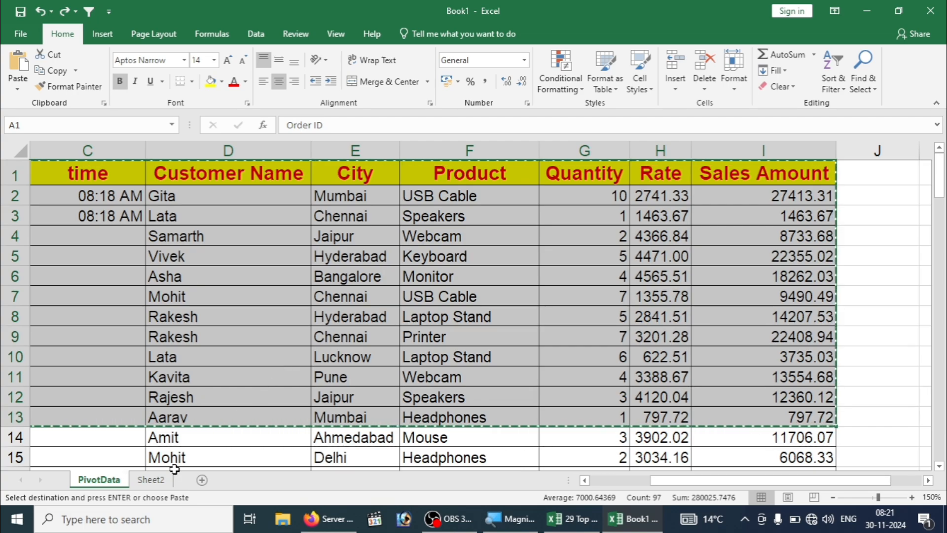
click(152, 479)
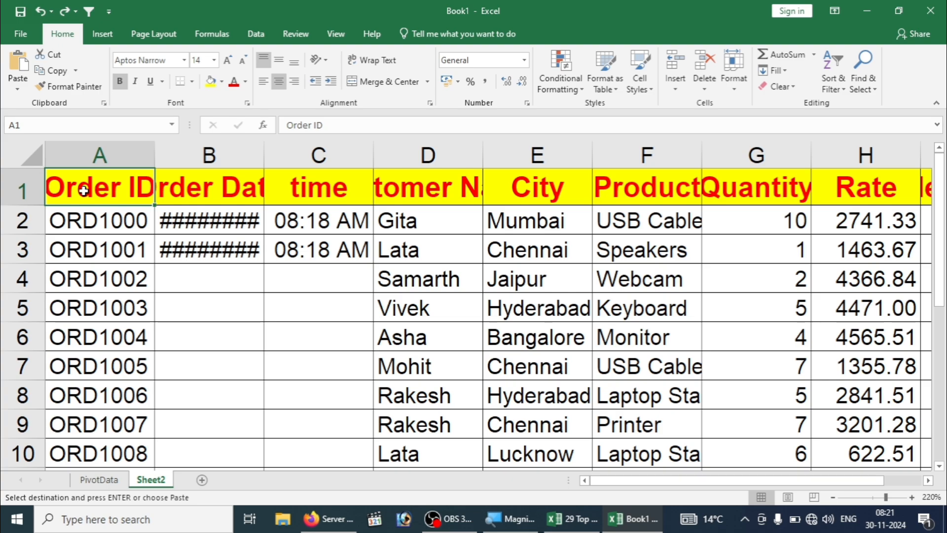
key(ctrl+alt+v)
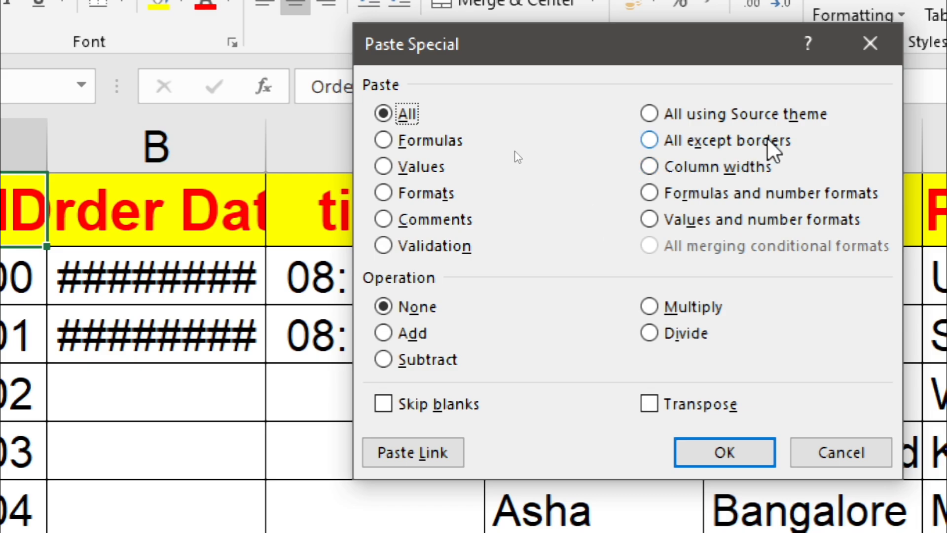
click(715, 168)
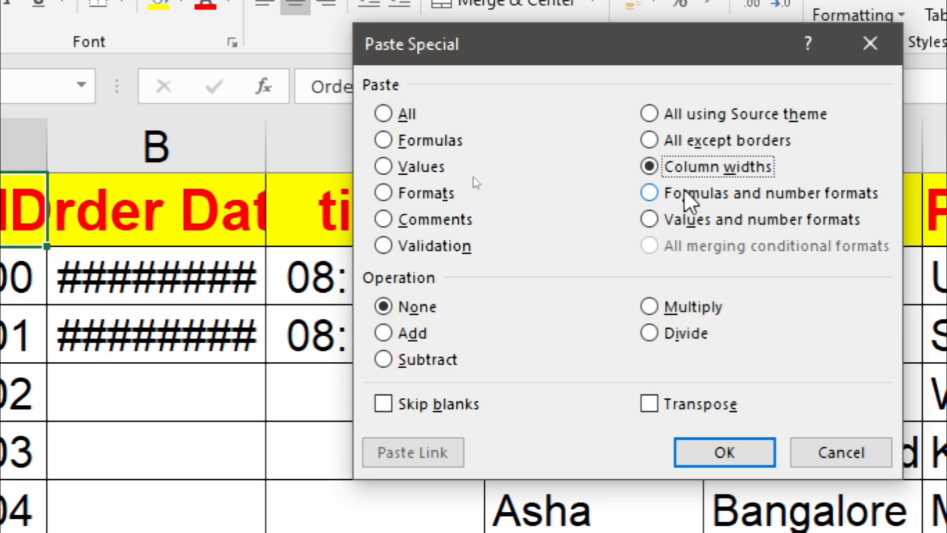
click(713, 445)
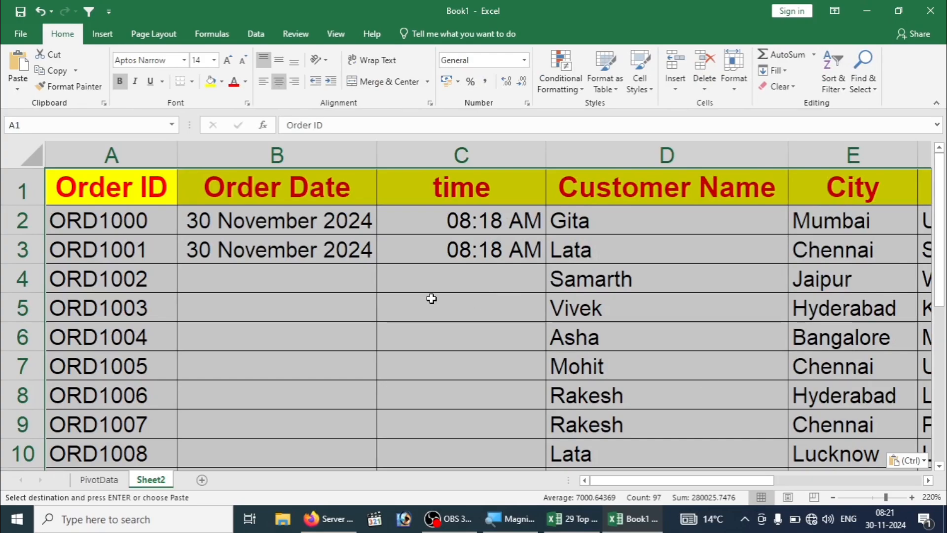
Check the pasted column widths along the header row out to column J and back to Order ID
key(Right)
key(Right)
key(Right)
key(Right)
key(Right)
key(Right)
key(Right)
key(Right)
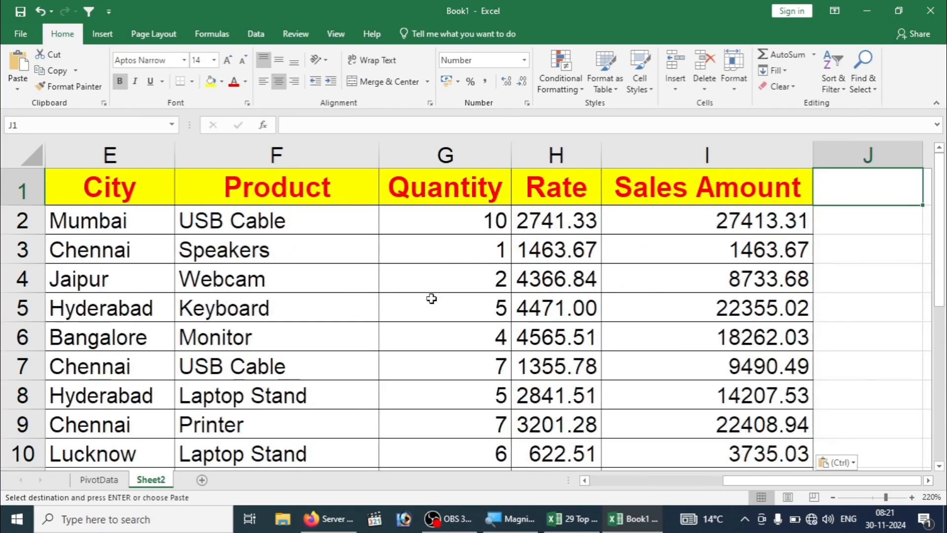
key(Left)
key(Left)
key(Left)
key(Left)
key(Left)
key(Left)
key(Left)
key(Left)
key(Left)
key(Left)
key(Left)
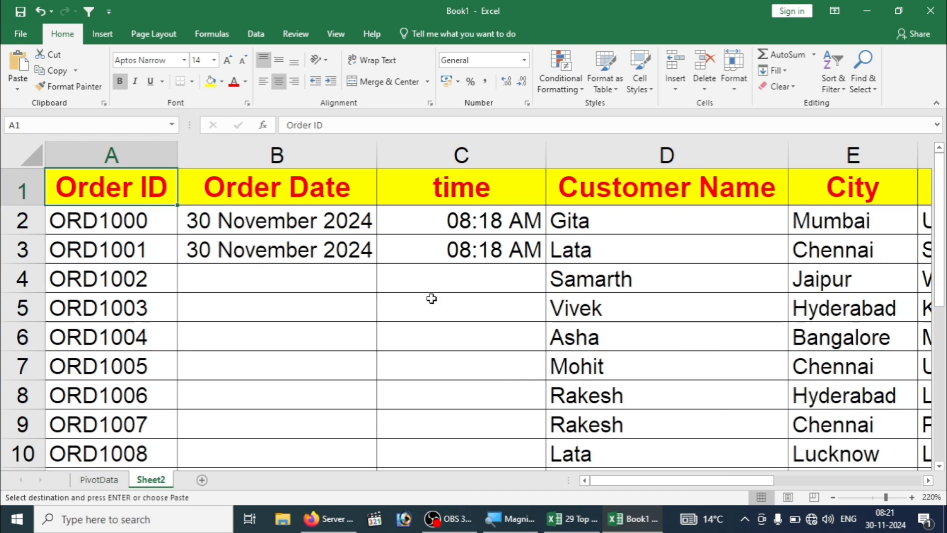
click(320, 285)
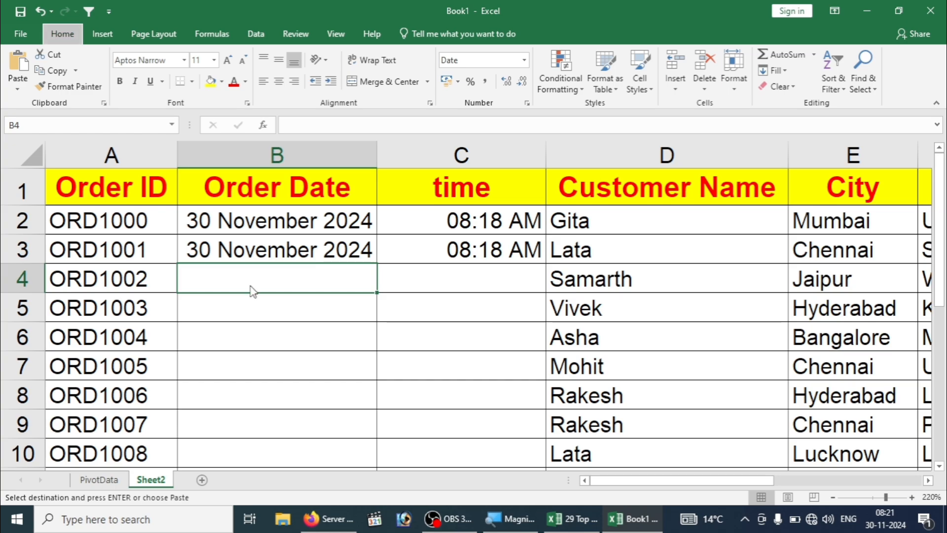
key(alt+h)
key(o)
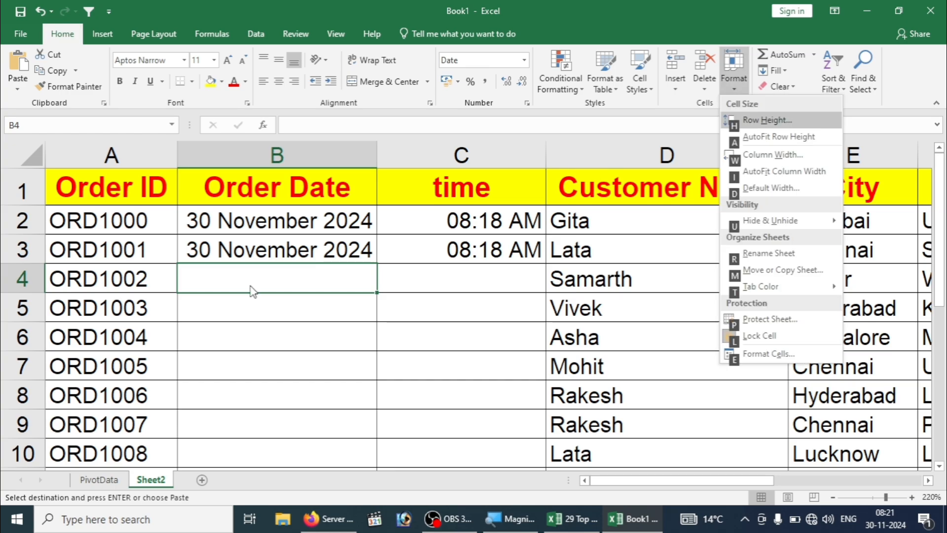
key(e)
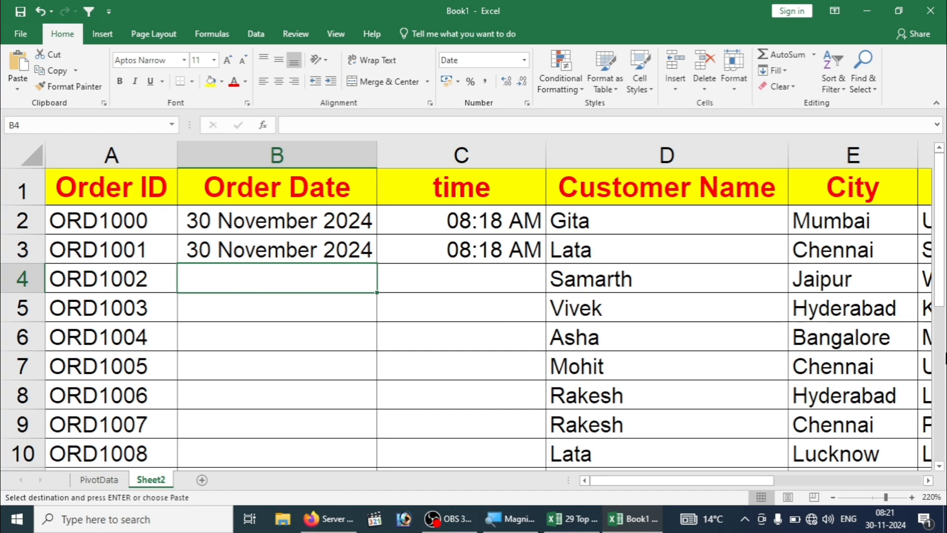
Look across row 4 past the end of the table and back to the Customer Name column
key(Right)
key(Right)
key(Right)
key(Right)
key(Right)
key(Right)
key(Right)
key(Right)
key(Right)
key(Right)
key(Right)
key(Right)
key(Right)
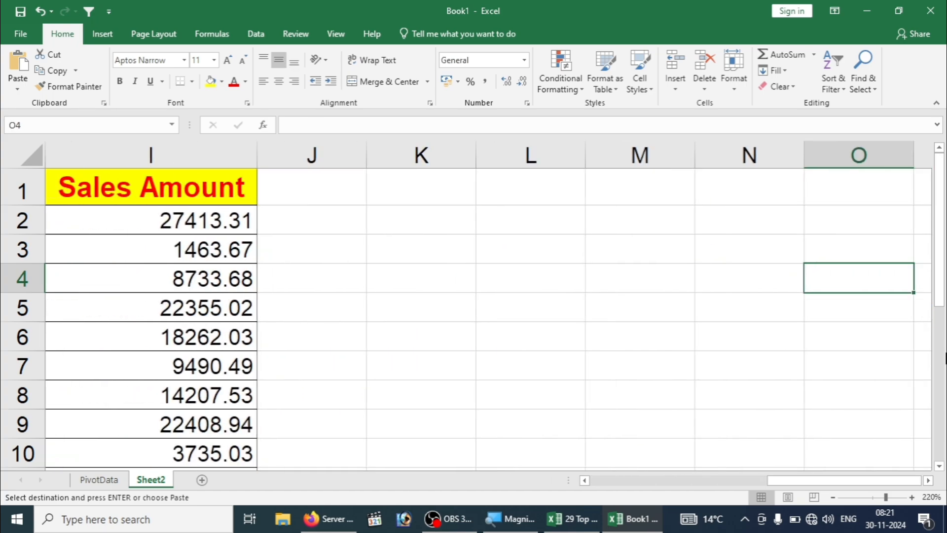
key(Left)
key(Left)
key(Left)
key(Left)
key(Left)
key(Left)
key(Left)
key(Left)
key(Left)
key(Left)
key(Left)
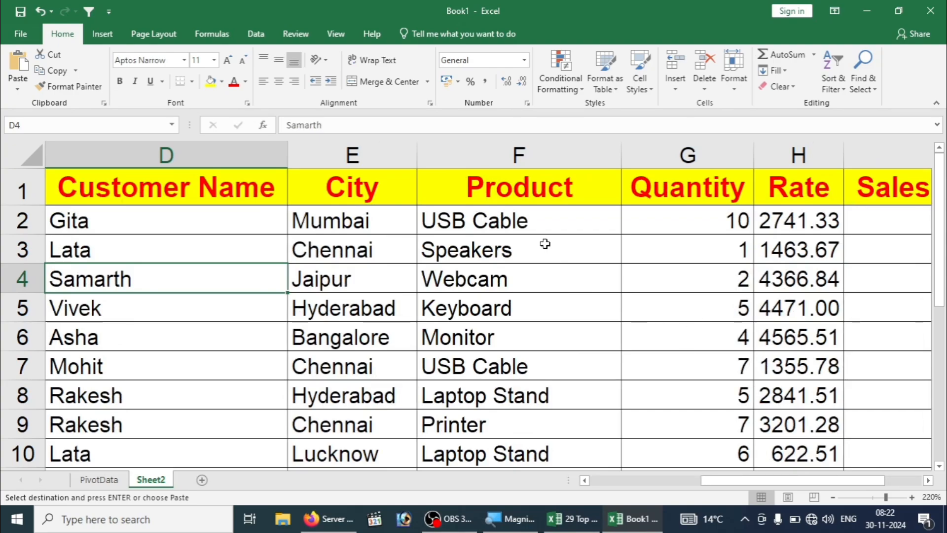
Insert a default column chart from the product, quantity and rate cells F2:H6, and shrink it to uncover the table's upper rows
drag(536, 224, 768, 325)
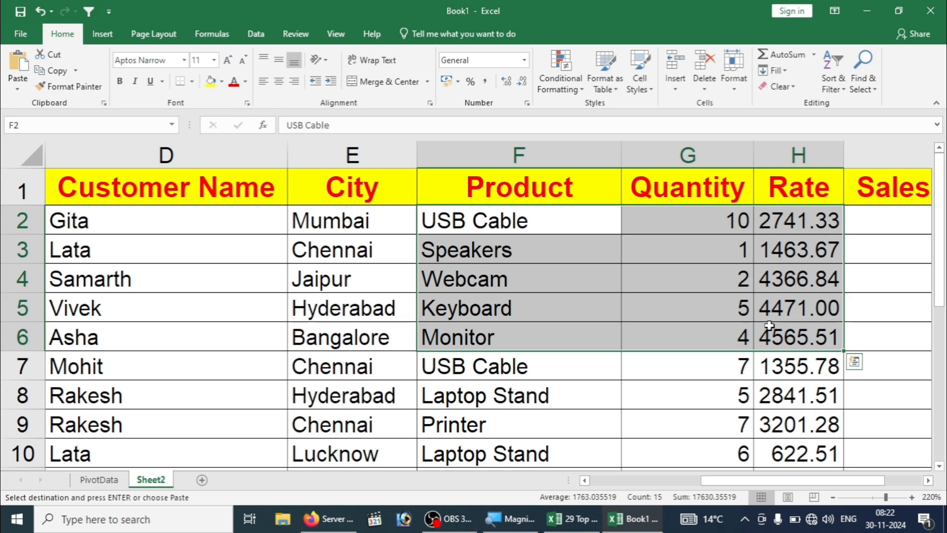
key(alt+F1)
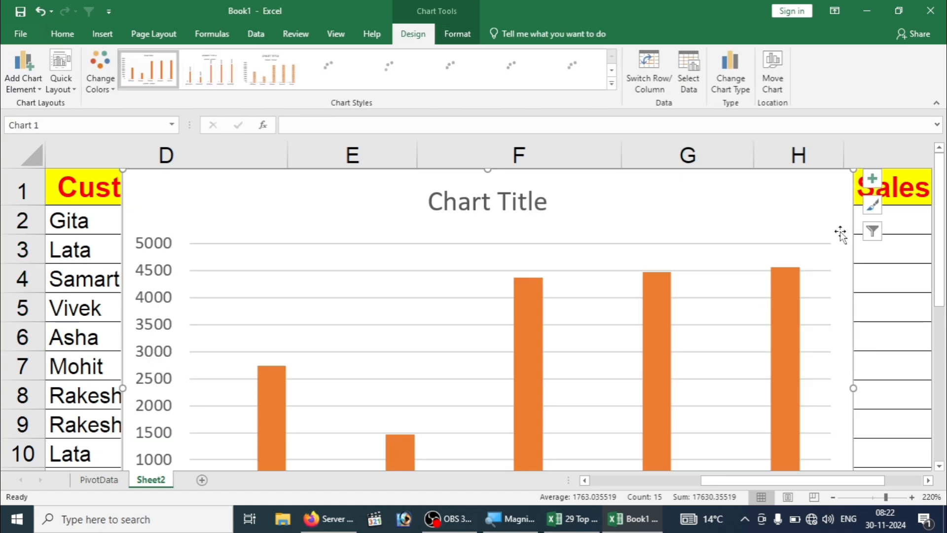
drag(855, 174, 721, 308)
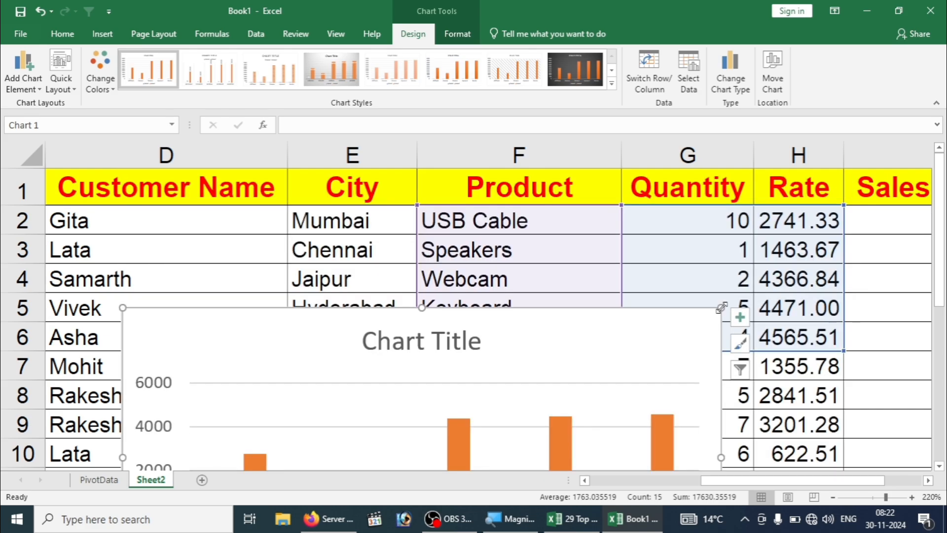
Reposition and enlarge the chart over columns B to E below row 2, and apply the second chart style with vertical data labels
click(875, 497)
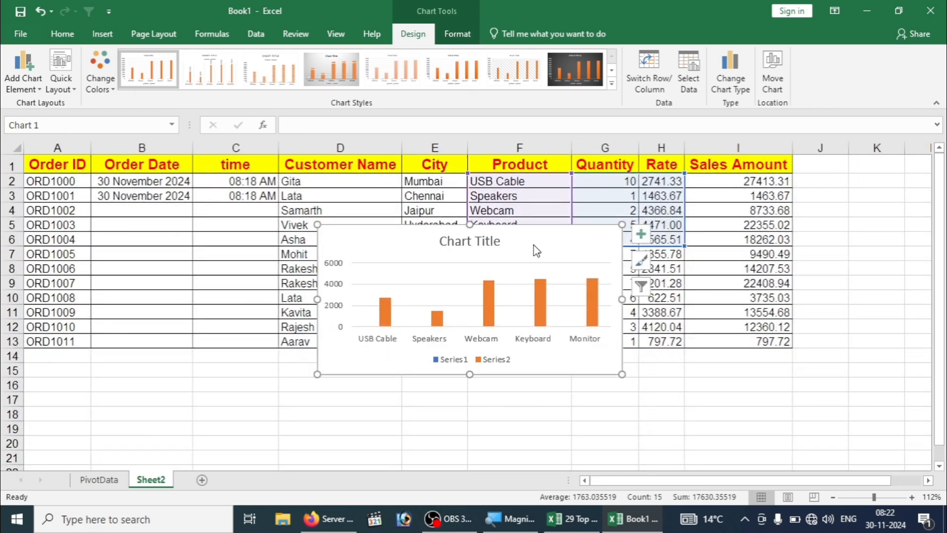
drag(365, 232, 137, 195)
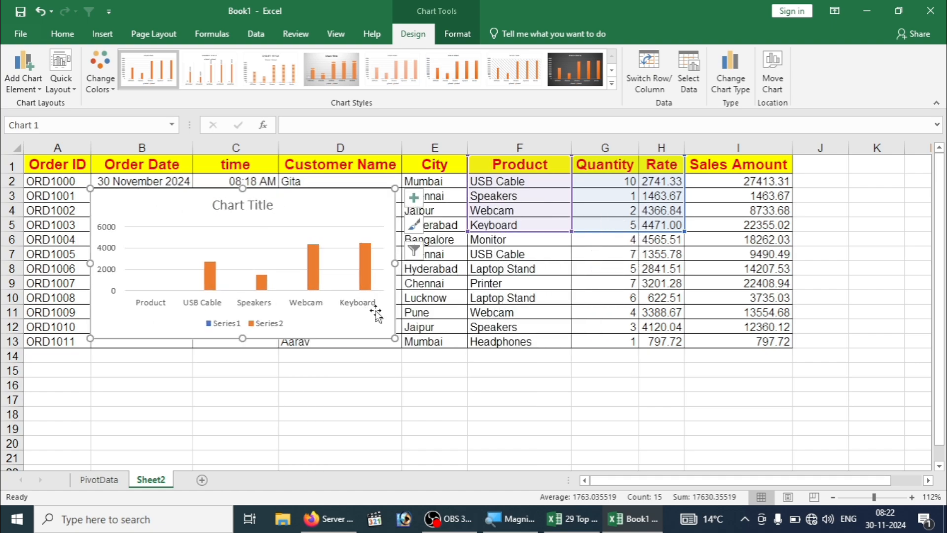
drag(395, 339, 434, 387)
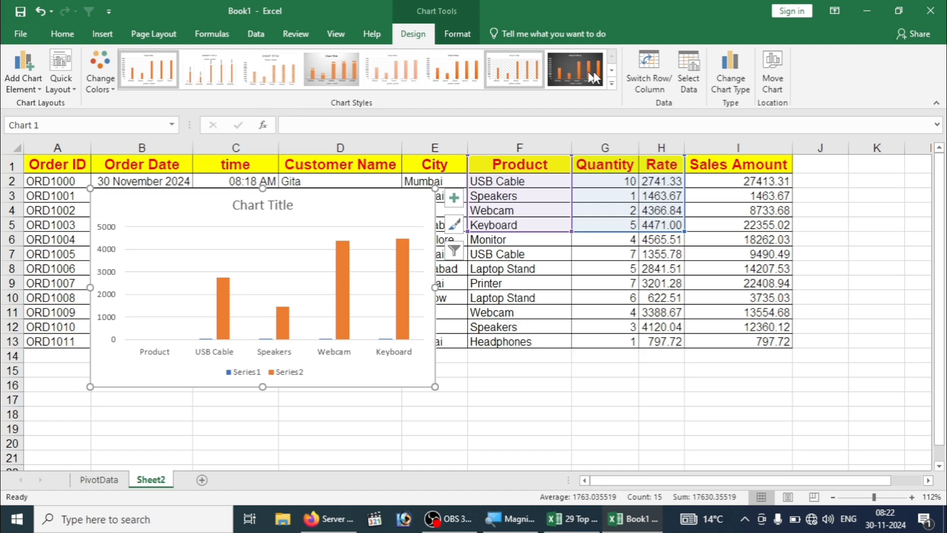
click(611, 84)
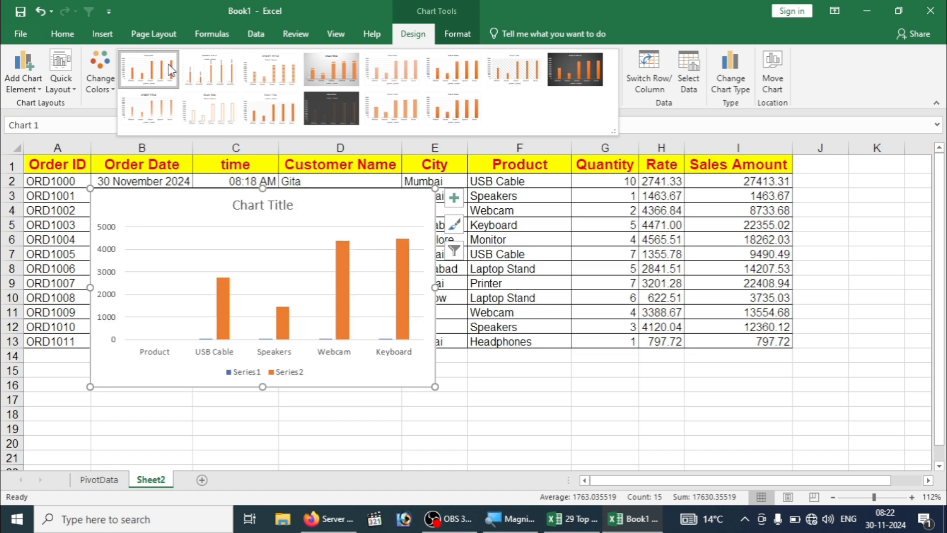
click(215, 75)
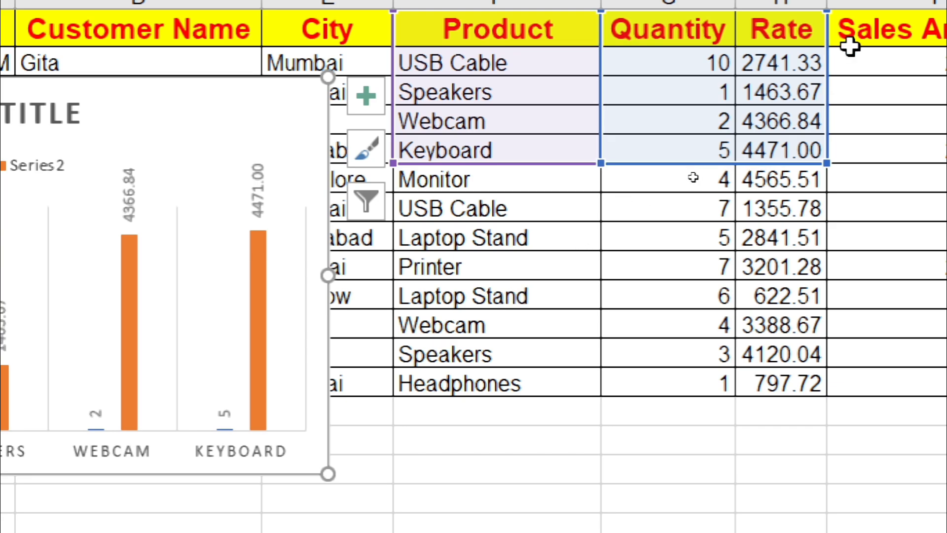
Set the Keyboard order's quantity in G5 to 15
click(716, 146)
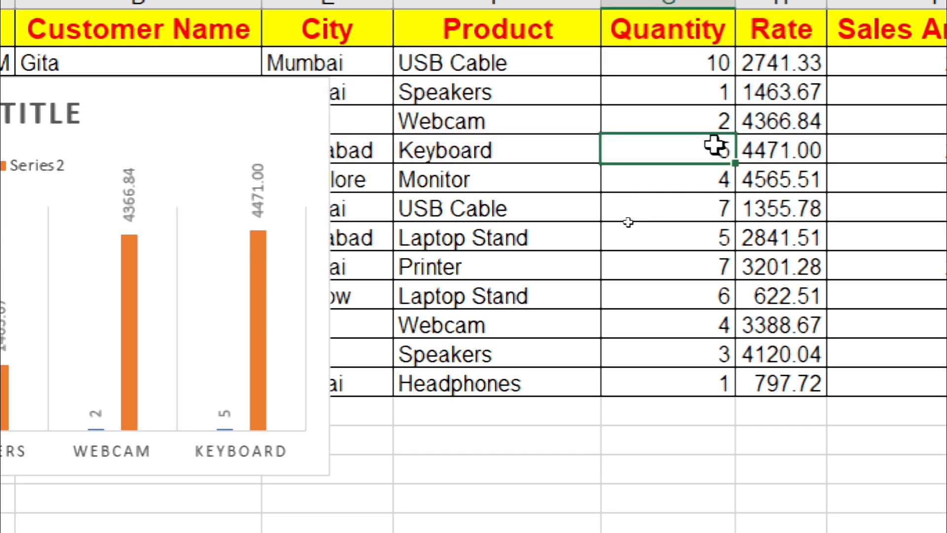
text(15)
key(Return)
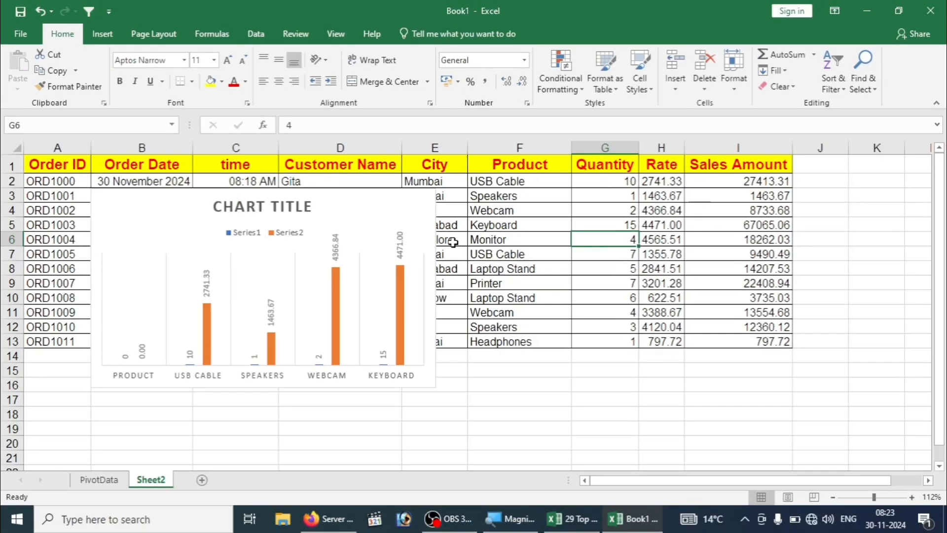
Delete the column chart from Sheet2
click(392, 207)
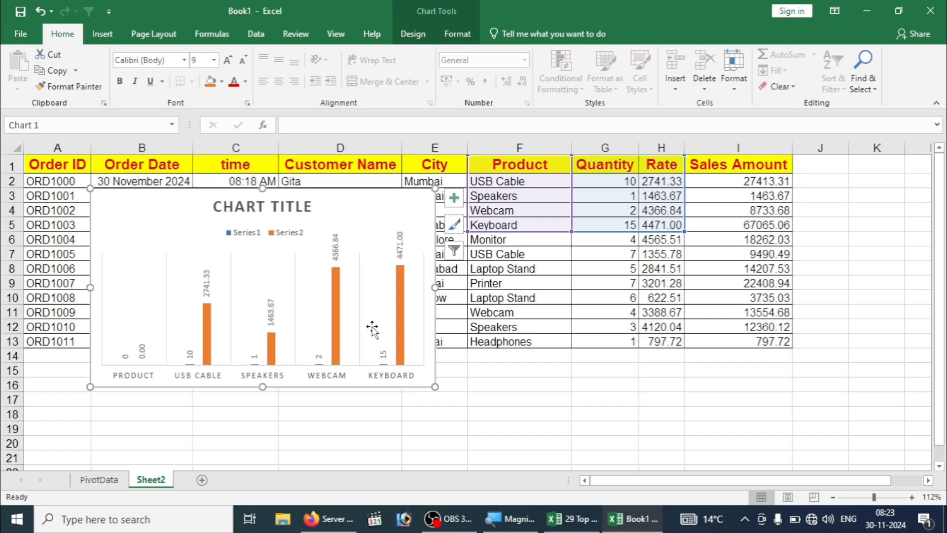
key(Delete)
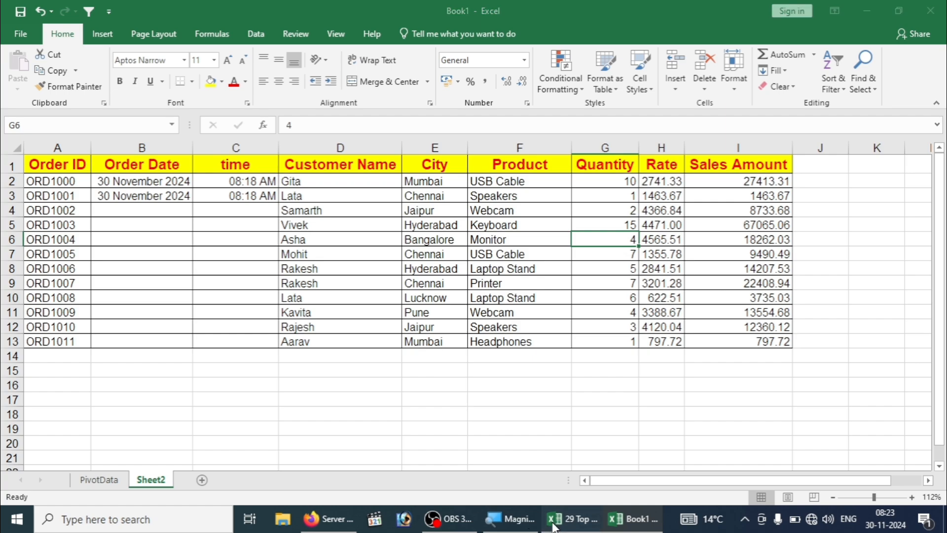
Switch to the workbook 29 Top Excel Tricks & Tips.xlsx and open its Flash Fill sheet
click(572, 519)
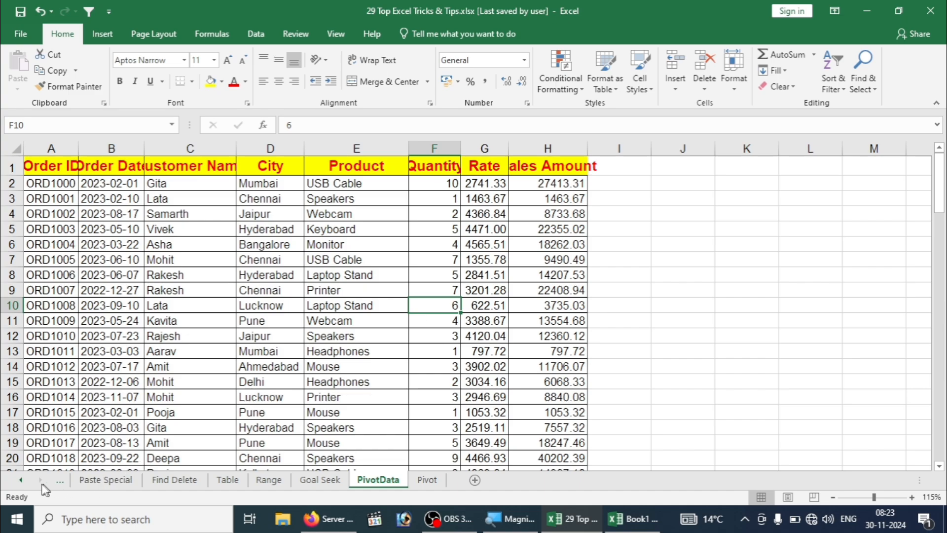
click(22, 480)
click(21, 480)
click(21, 480)
click(22, 480)
click(21, 480)
click(22, 480)
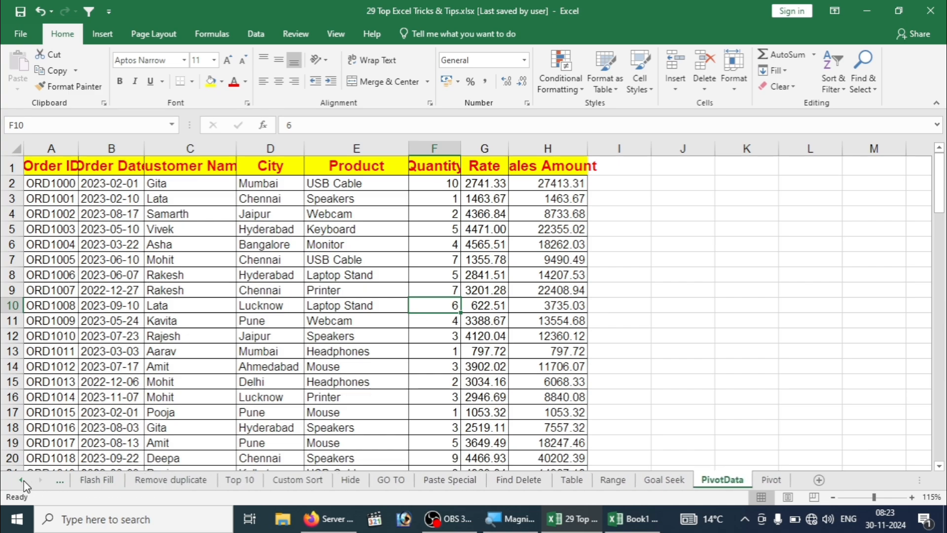
click(105, 481)
Widen column A to fit the combined Name, Age, Designation entries, and select cell A1
click(318, 290)
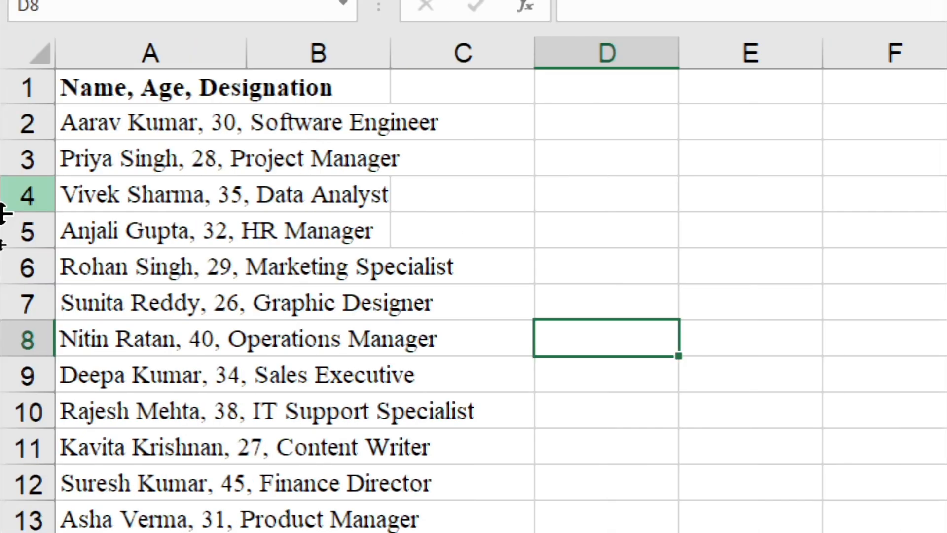
drag(240, 41, 535, 77)
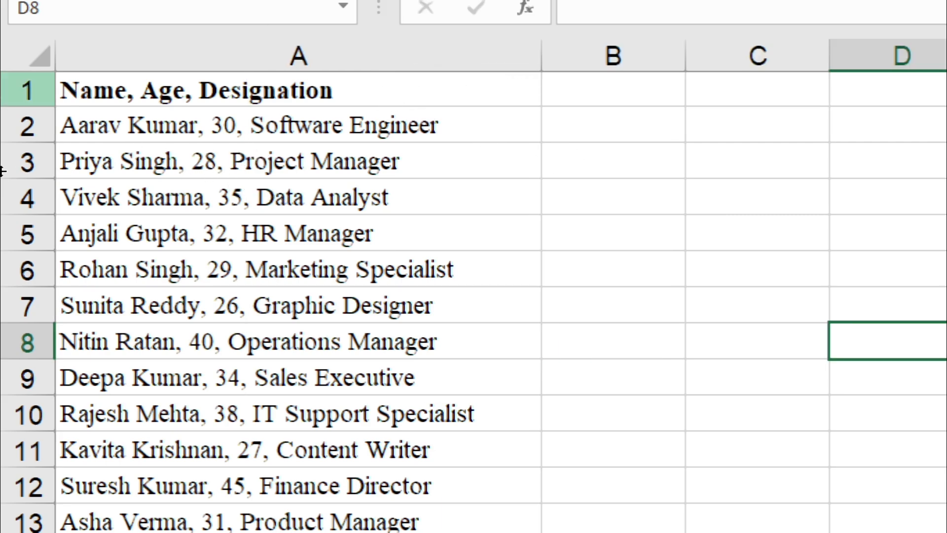
drag(97, 89, 121, 330)
click(120, 94)
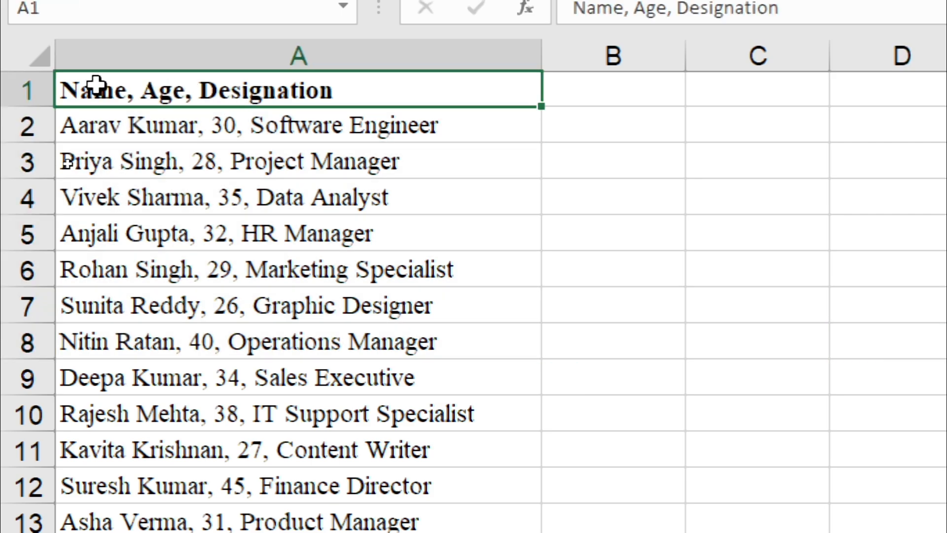
click(631, 96)
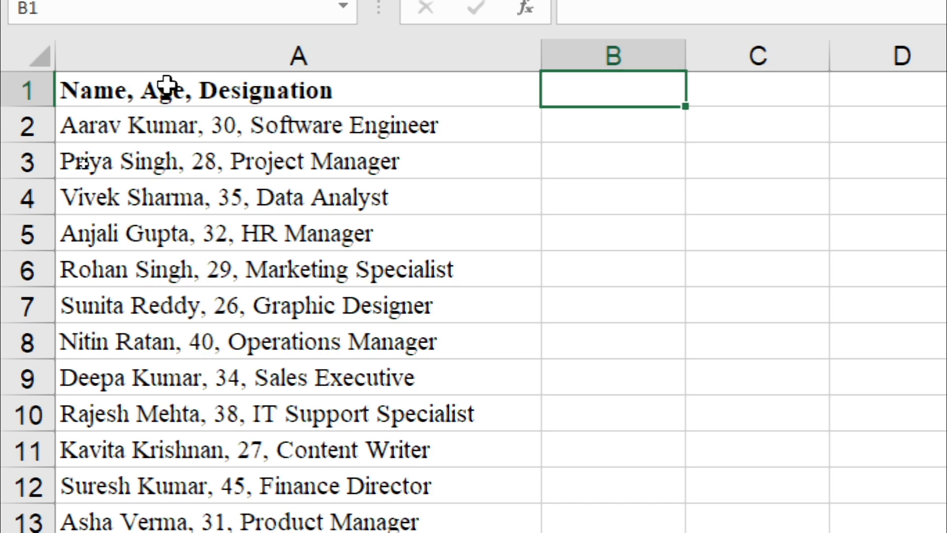
click(751, 86)
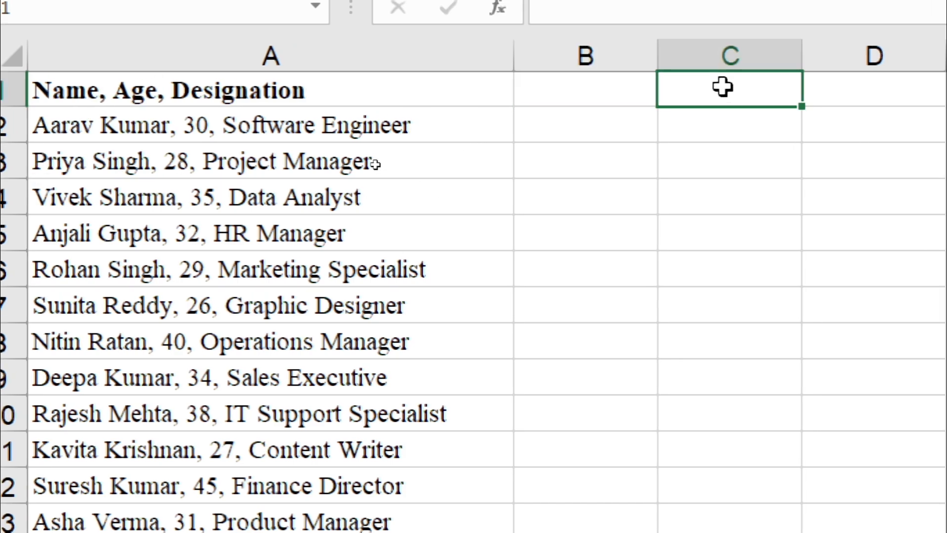
click(850, 90)
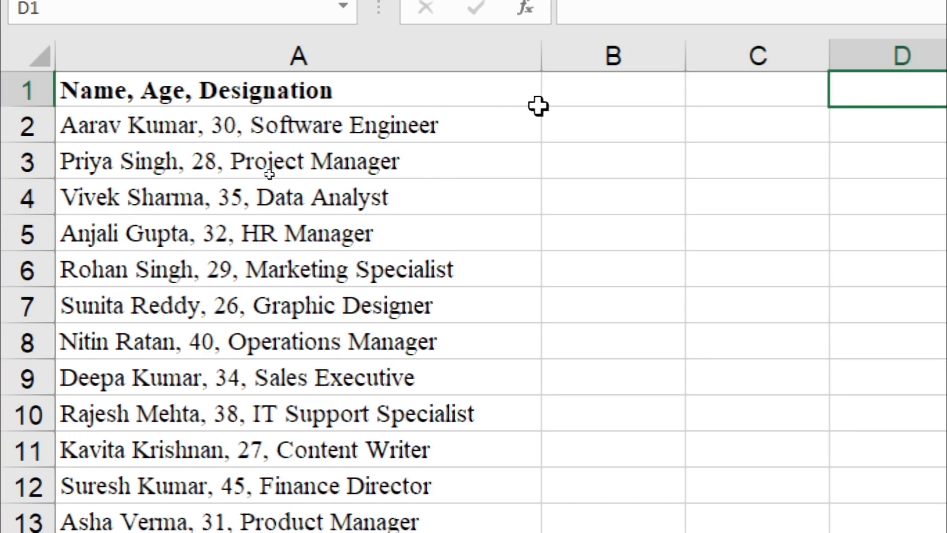
Enter the header NAME in cell B1 and the header AGE in cell C1
click(595, 94)
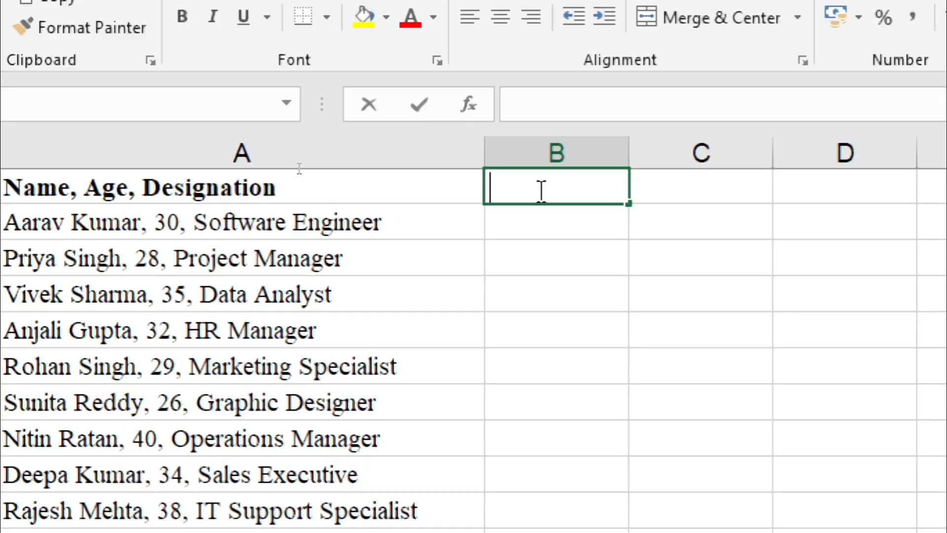
text(NAM)
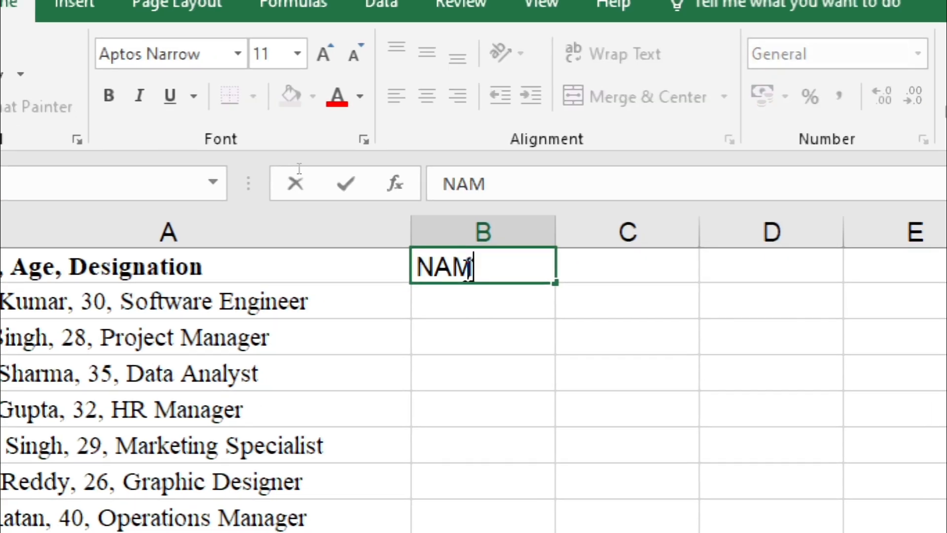
text(E)
key(Tab)
text(g)
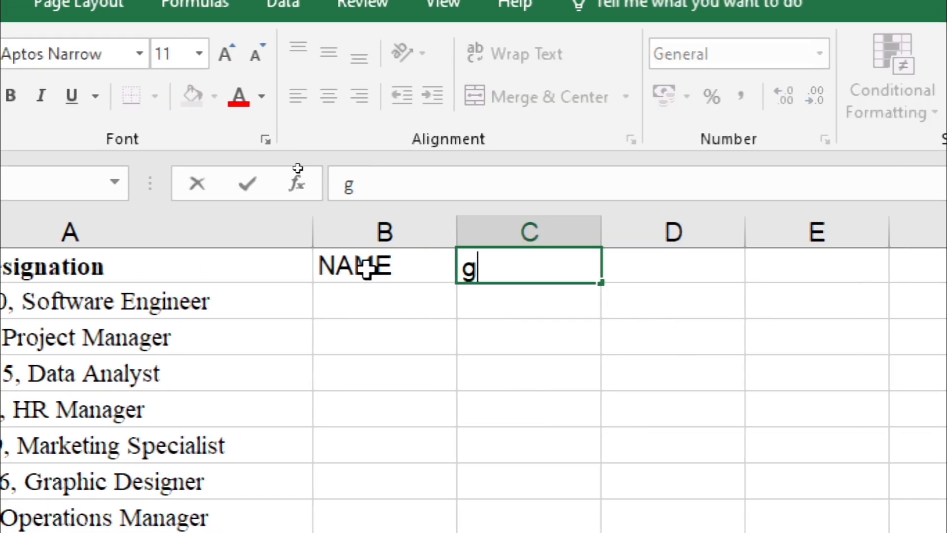
key(BackSpace)
text(AGE)
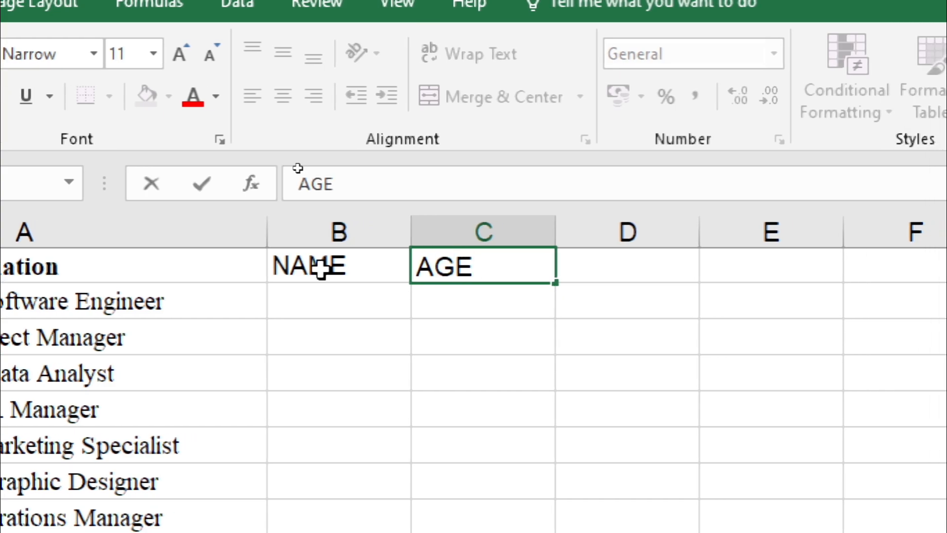
Enter the header DESIGNATION in cell D1
key(Tab)
text(DI)
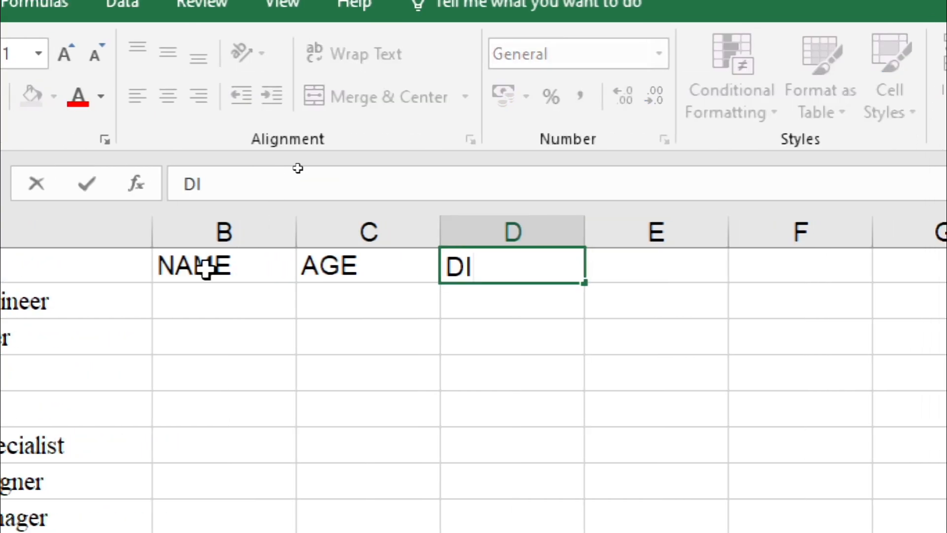
text(S)
key(BackSpace)
key(BackSpace)
key(BackSpace)
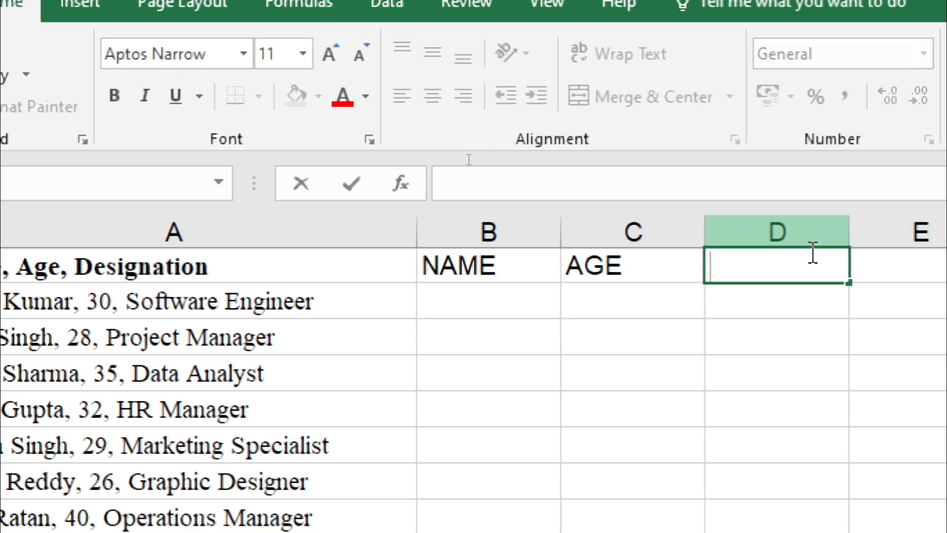
text(DESI)
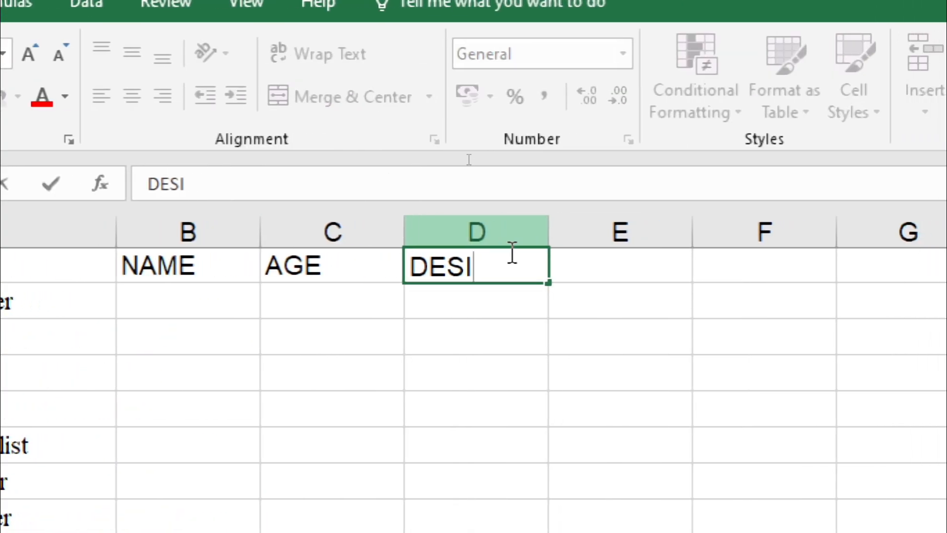
text(GNATIONA)
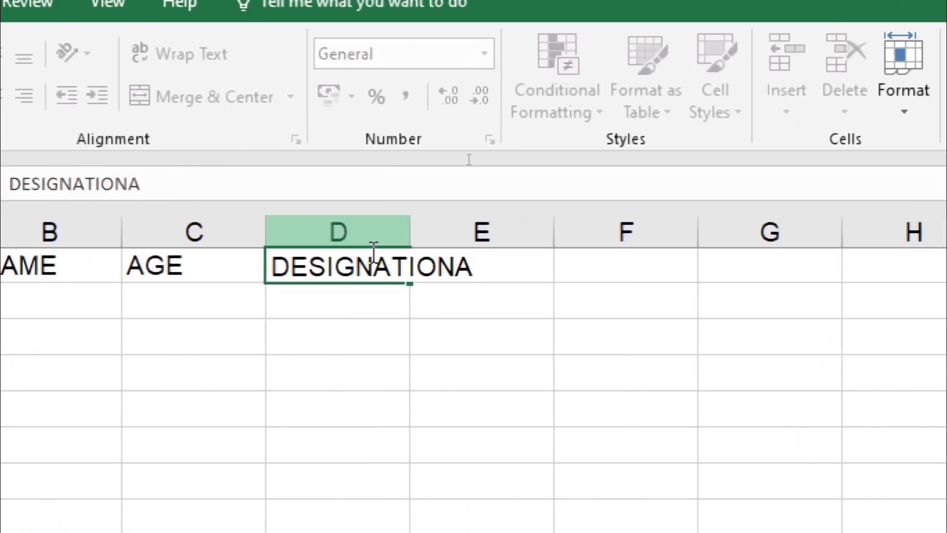
key(BackSpace)
key(Return)
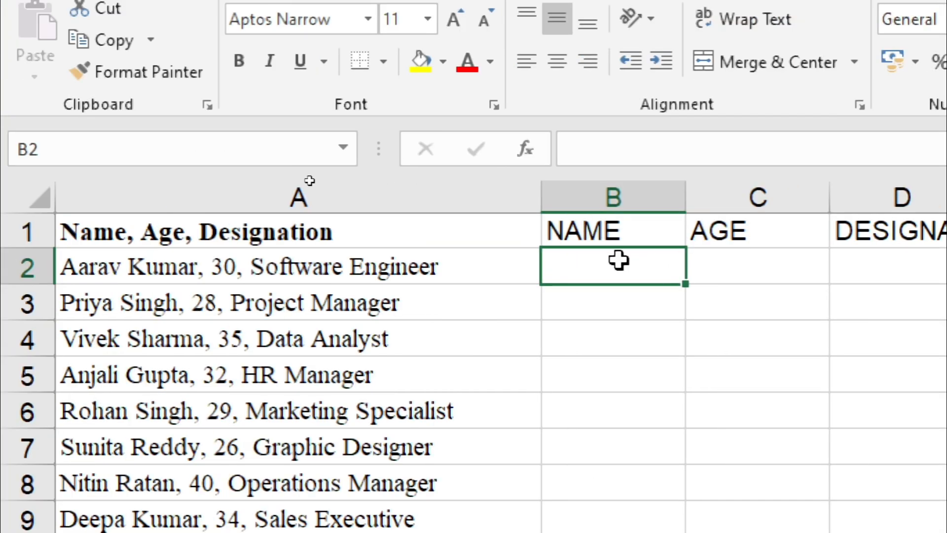
Enter the first person's full name from A2 in capitals in B2 and the age 30 in C2
double_click(619, 260)
text(AA)
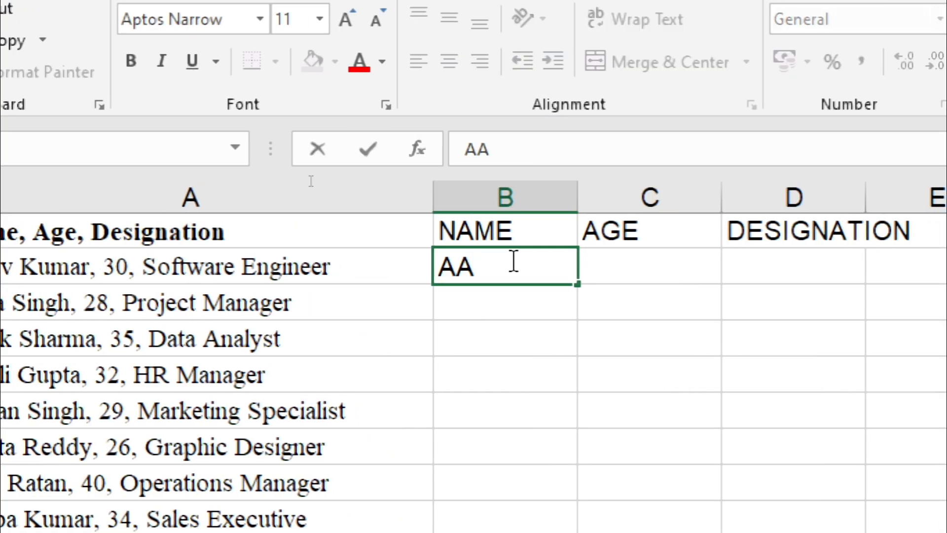
text(RAV)
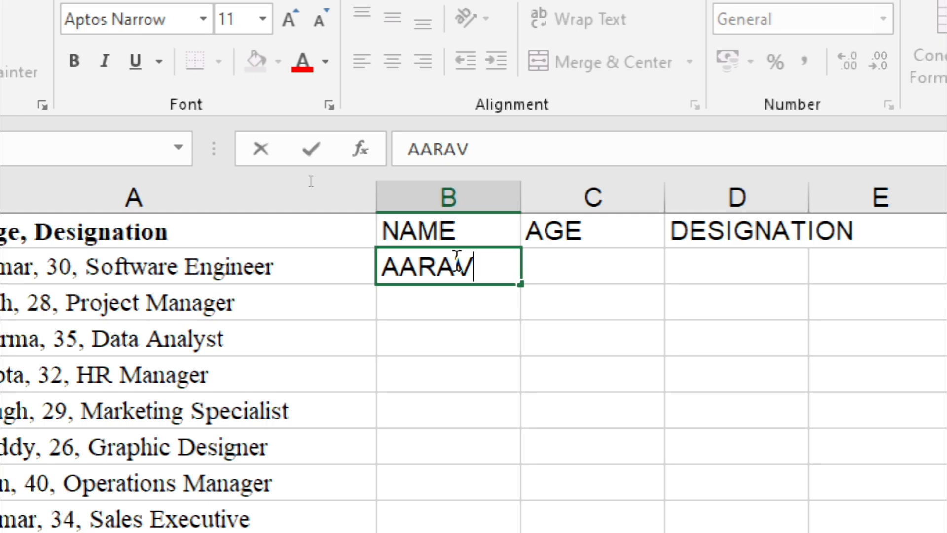
text( K)
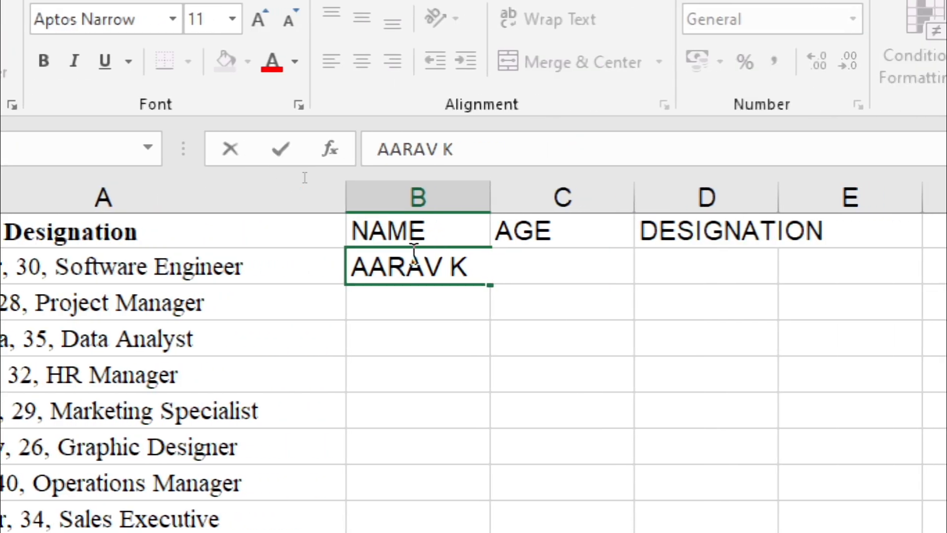
text(UMAR)
key(Return)
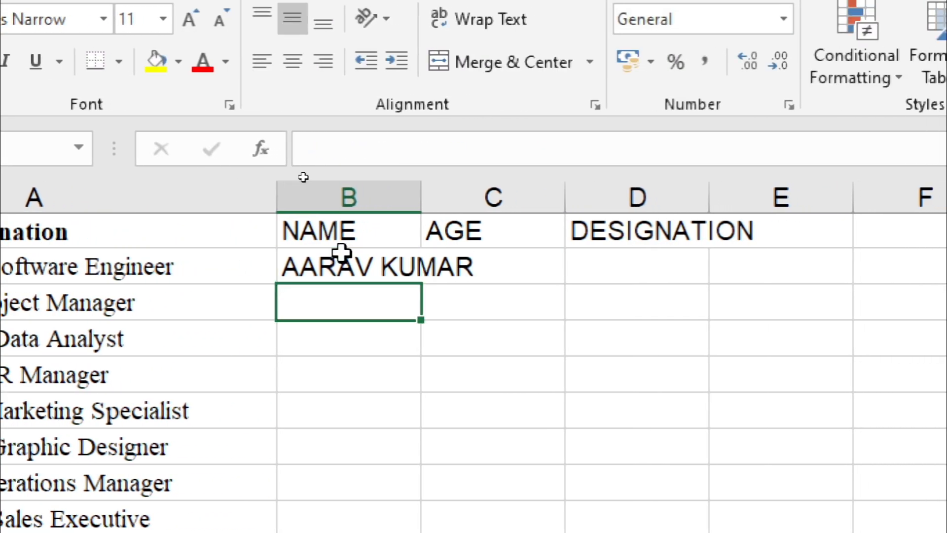
click(486, 264)
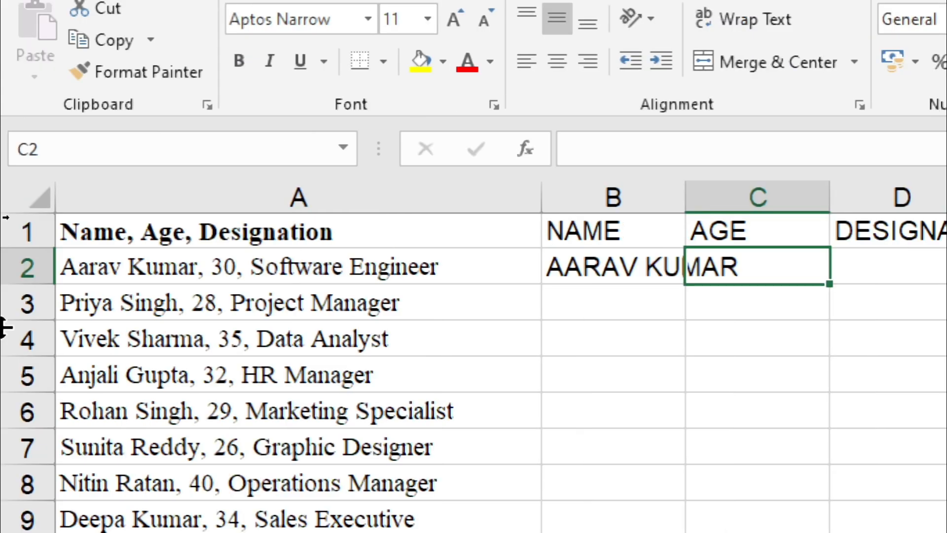
text(30)
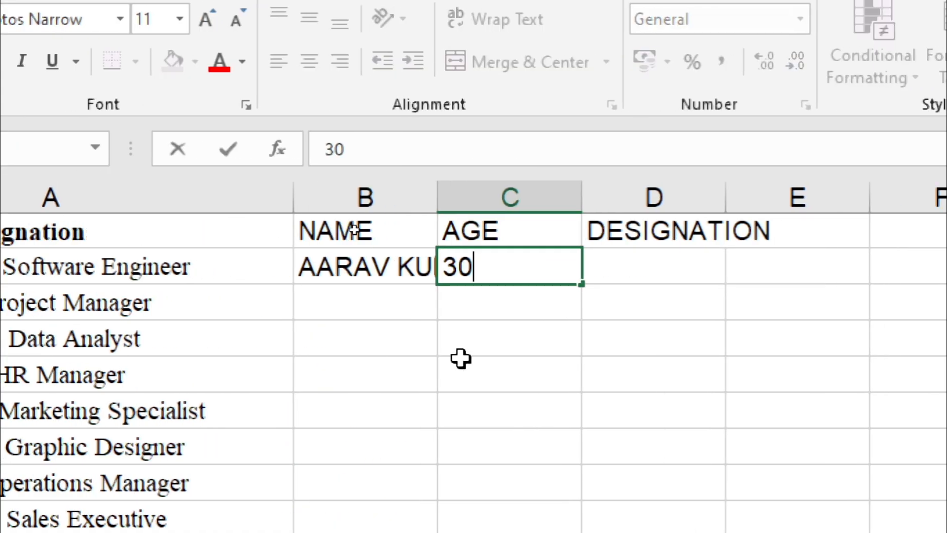
Copy the text Software Engineer out of cell A2 and paste it into D2
double_click(104, 273)
drag(197, 268, 10, 276)
key(ctrl+c)
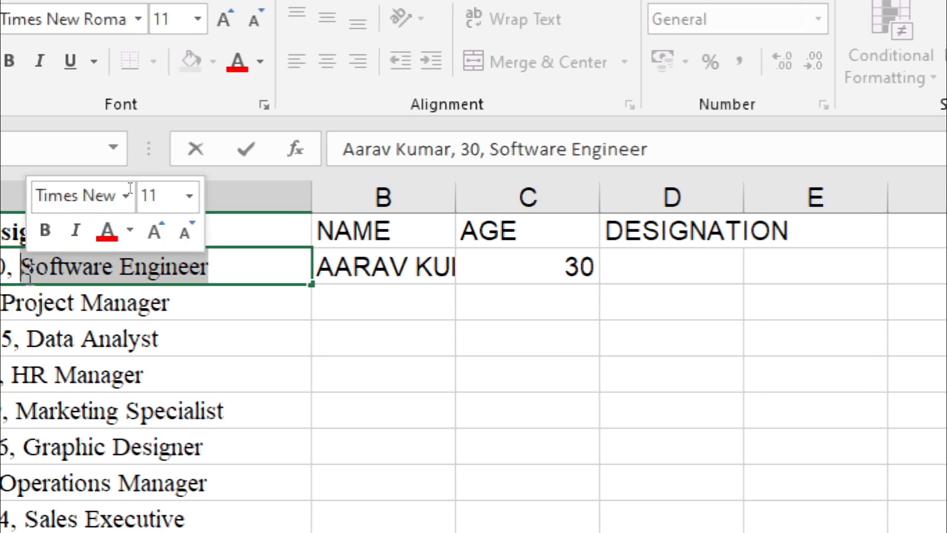
click(675, 289)
click(670, 274)
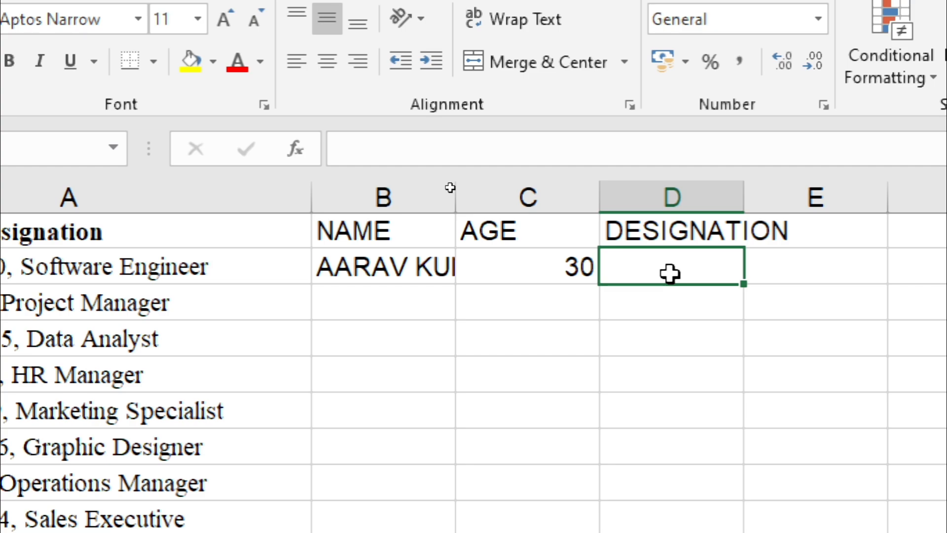
key(ctrl+v)
AutoFit the widths of columns B through D to their contents
drag(226, 192, 518, 195)
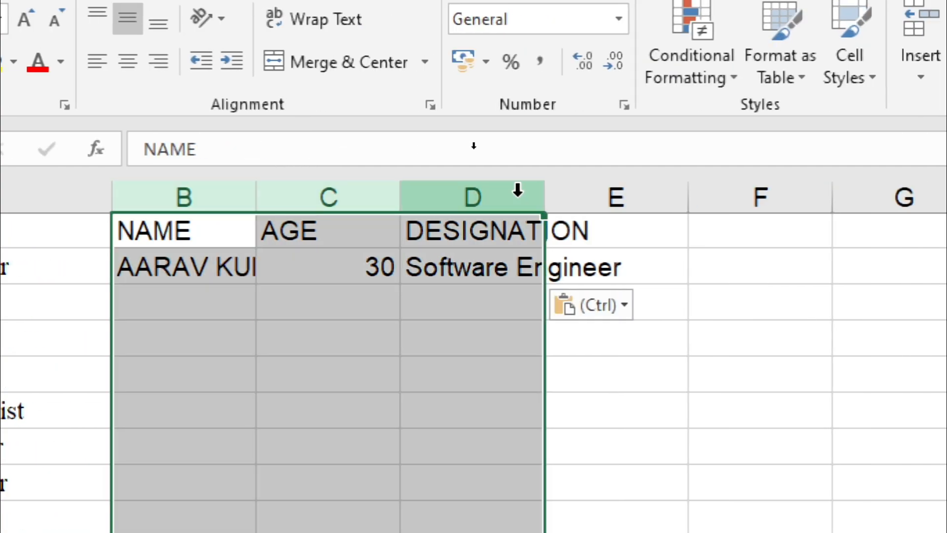
key(ctrl)
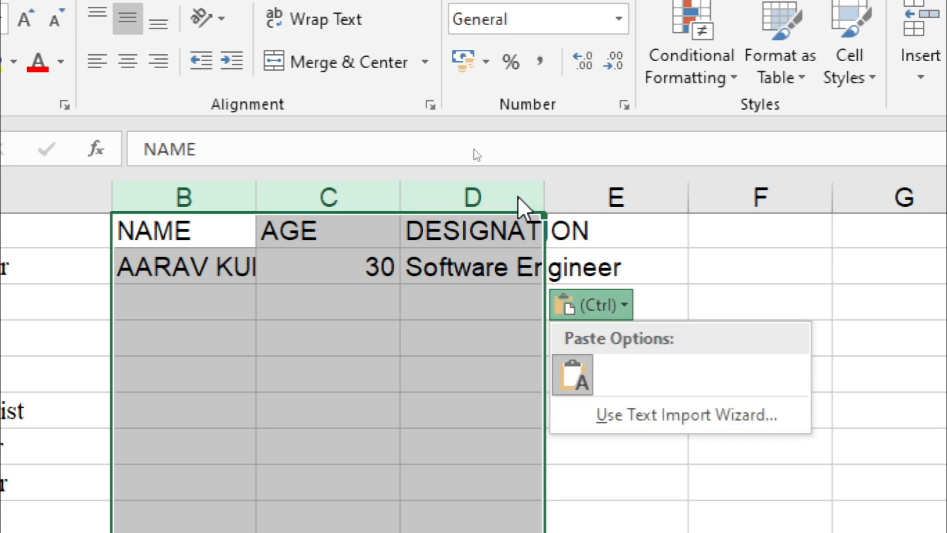
key(ctrl)
key(alt)
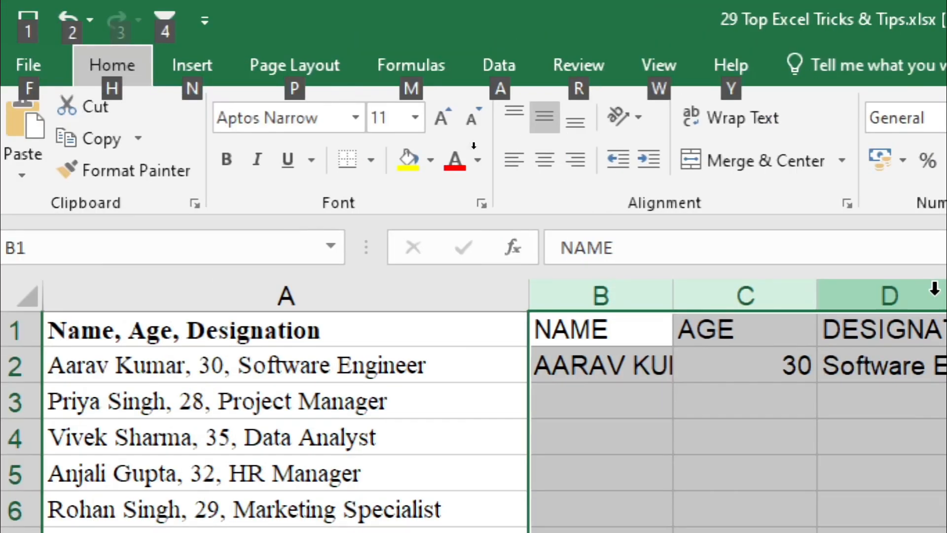
key(alt)
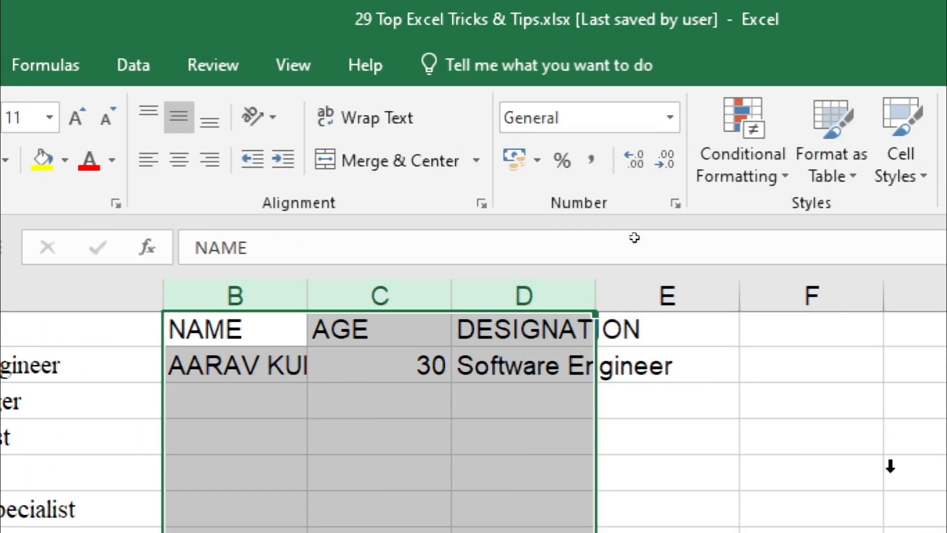
key(alt+h)
key(o)
key(i)
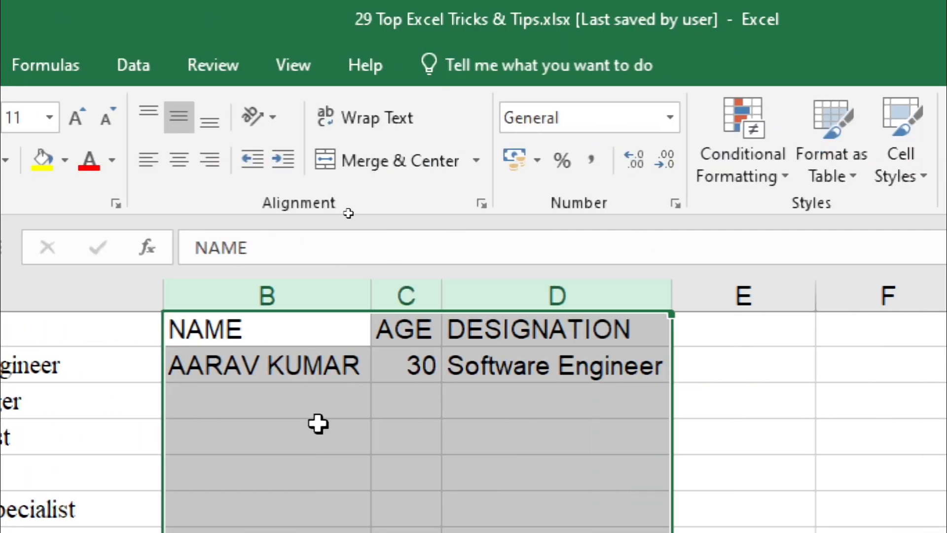
Flash Fill the NAME, AGE and DESIGNATION columns from the example values in row 2
click(260, 373)
key(ctrl+e)
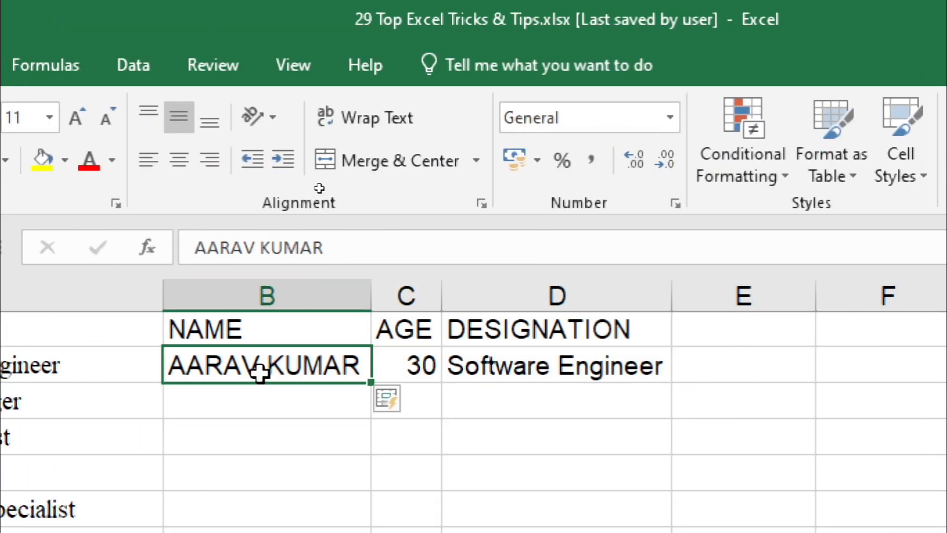
click(406, 369)
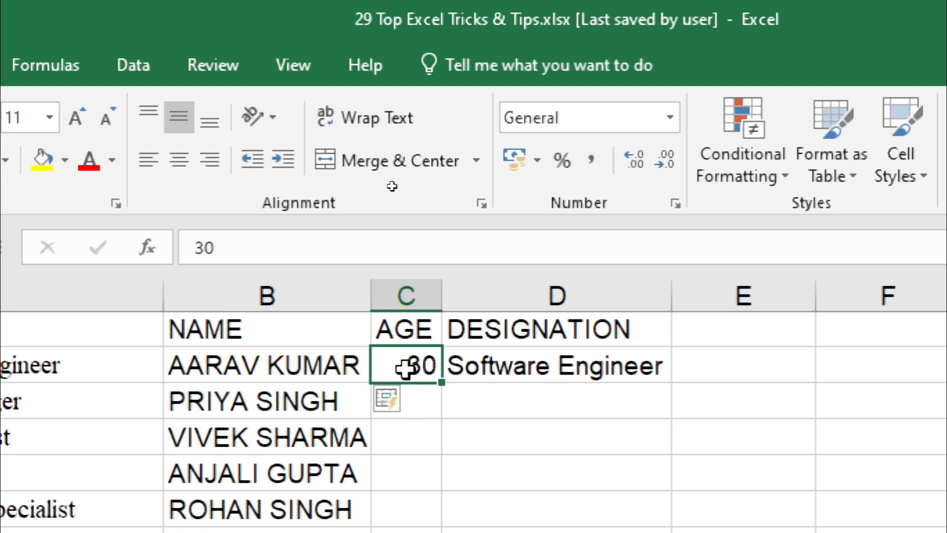
key(ctrl+e)
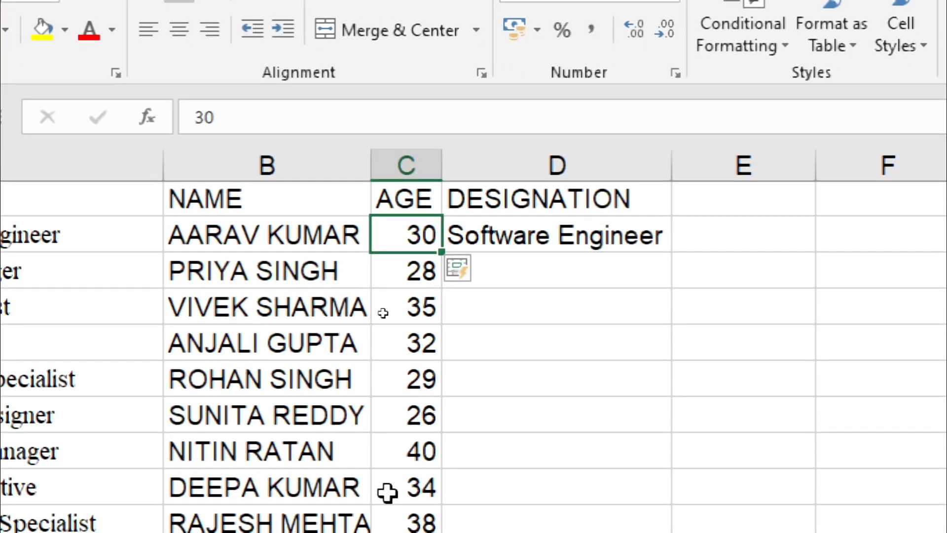
click(583, 242)
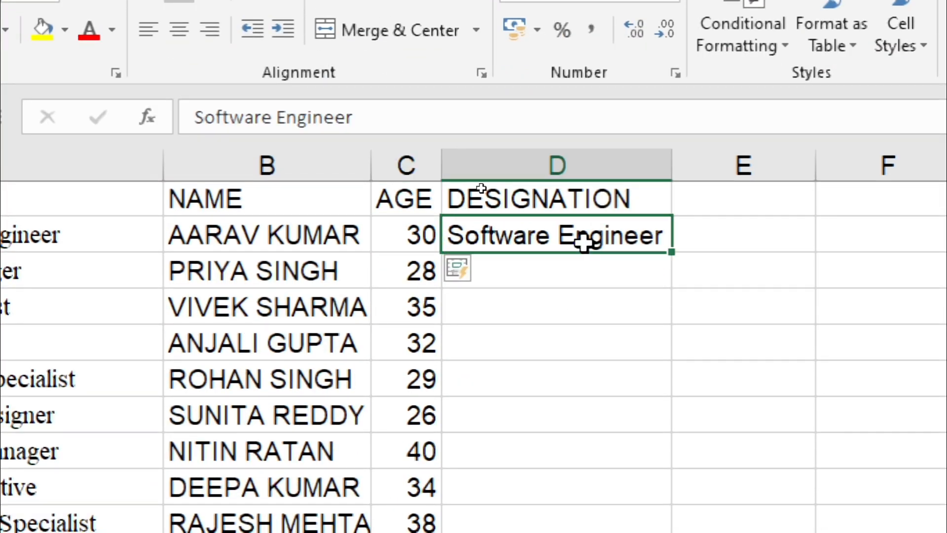
key(ctrl+e)
Select the whole data range starting from A1 and AutoFit its column widths to the filled entries
click(526, 300)
key(Left)
key(Left)
key(Left)
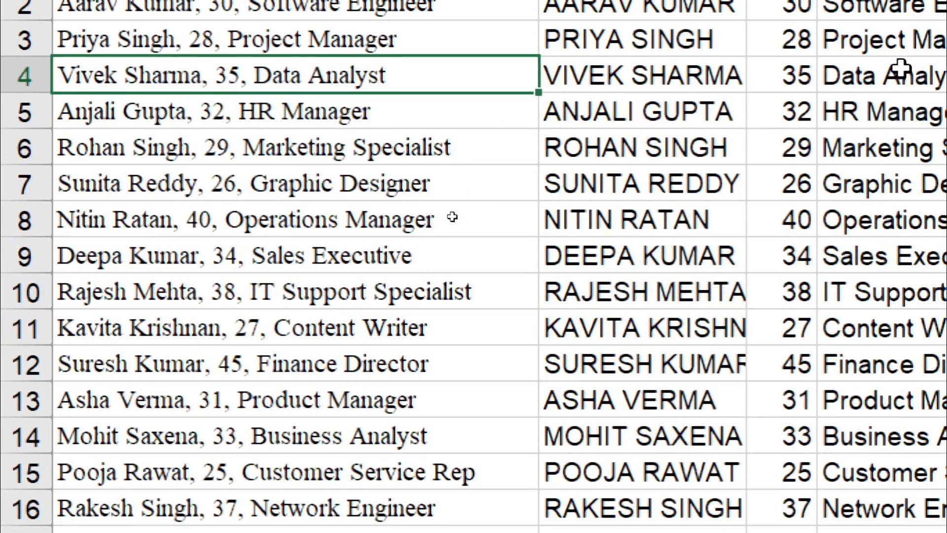
key(Up)
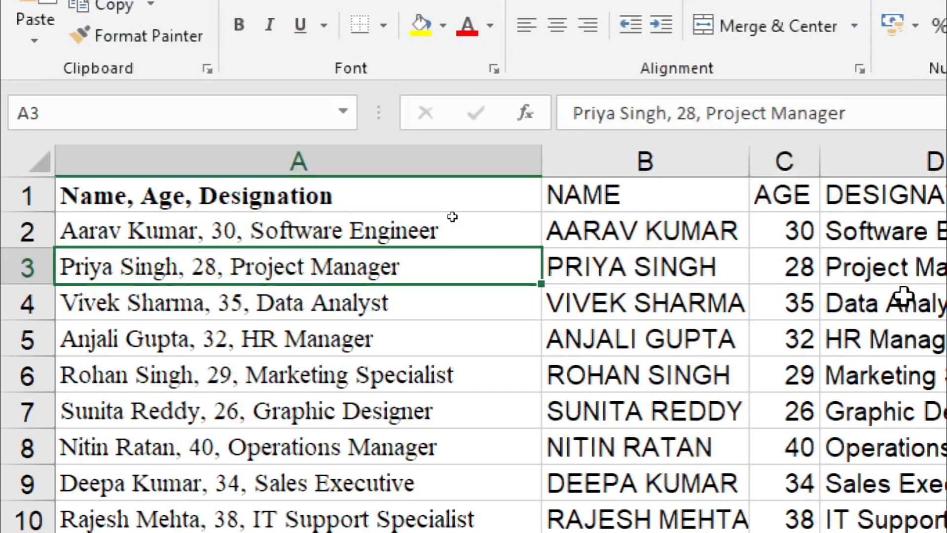
key(Up)
key(Up)
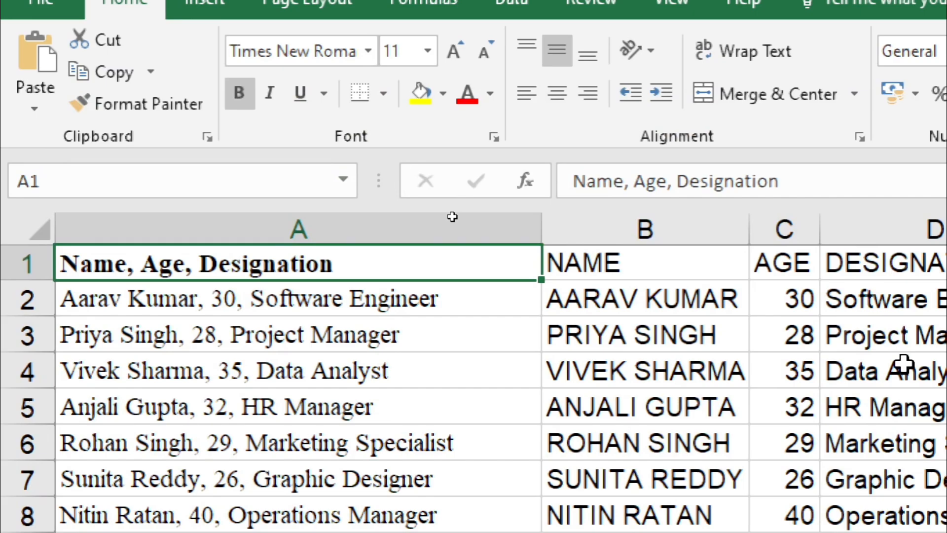
key(ctrl+a)
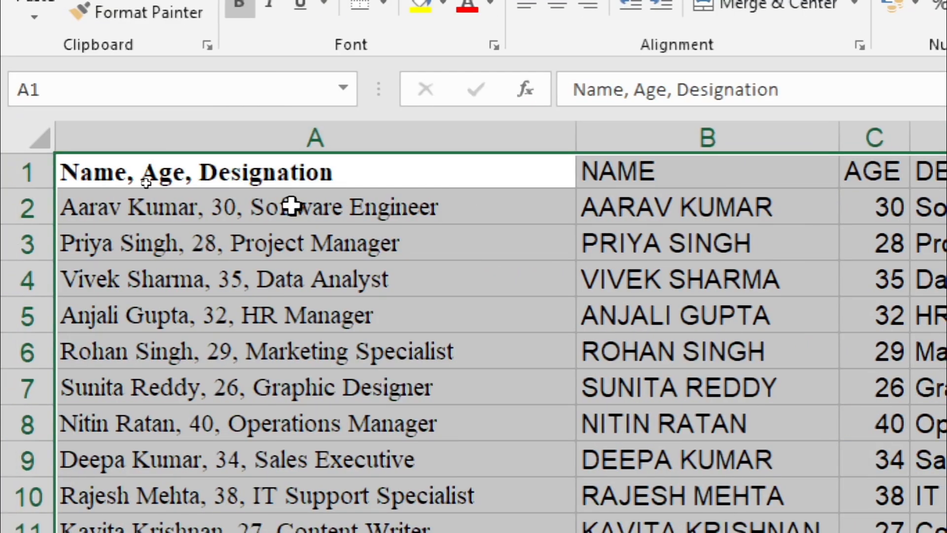
Clear all contents of columns C and D, including the AGE and DESIGNATION headers
click(703, 205)
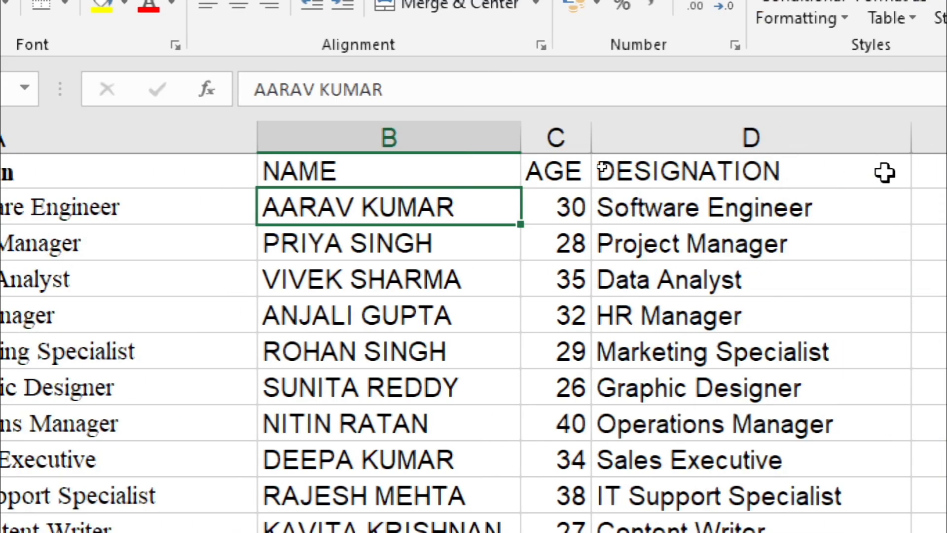
drag(573, 133, 842, 119)
key(Delete)
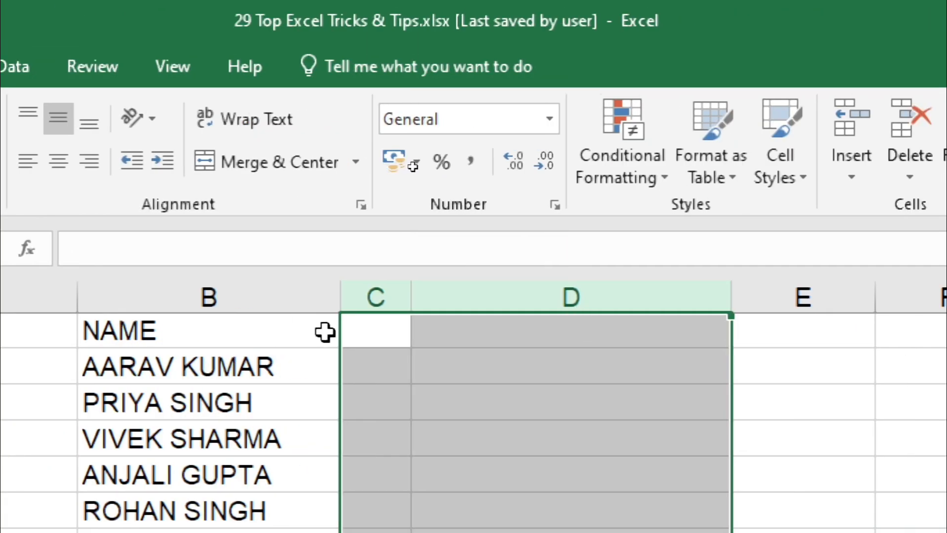
Enter the headers 1ST NAME in C1 and 2ND LAST in D1, and widen column C to fit its header
click(364, 324)
click(486, 335)
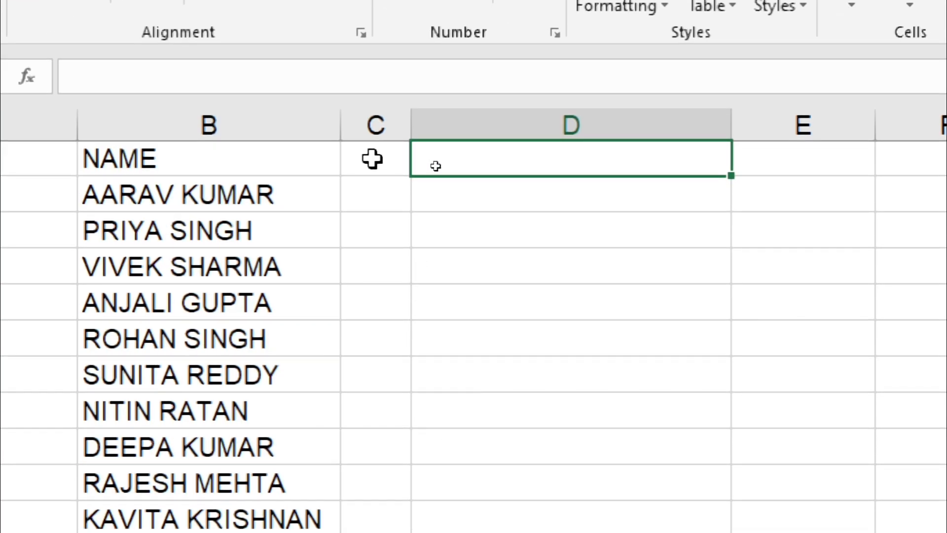
click(373, 158)
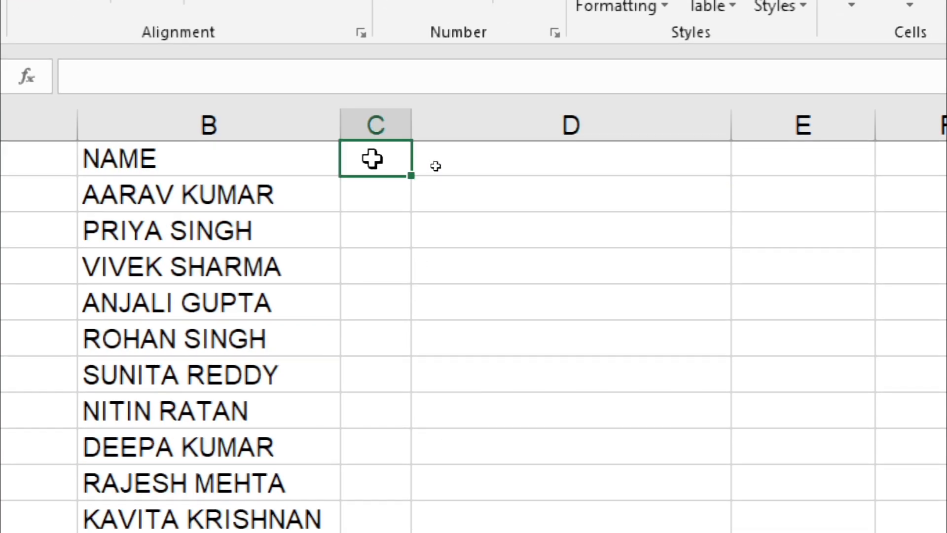
text(1ST NAME)
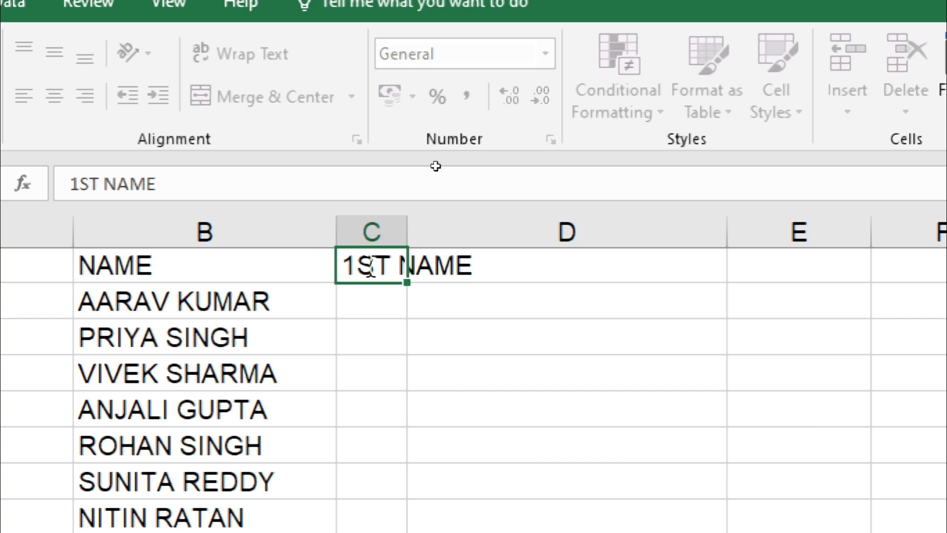
key(Tab)
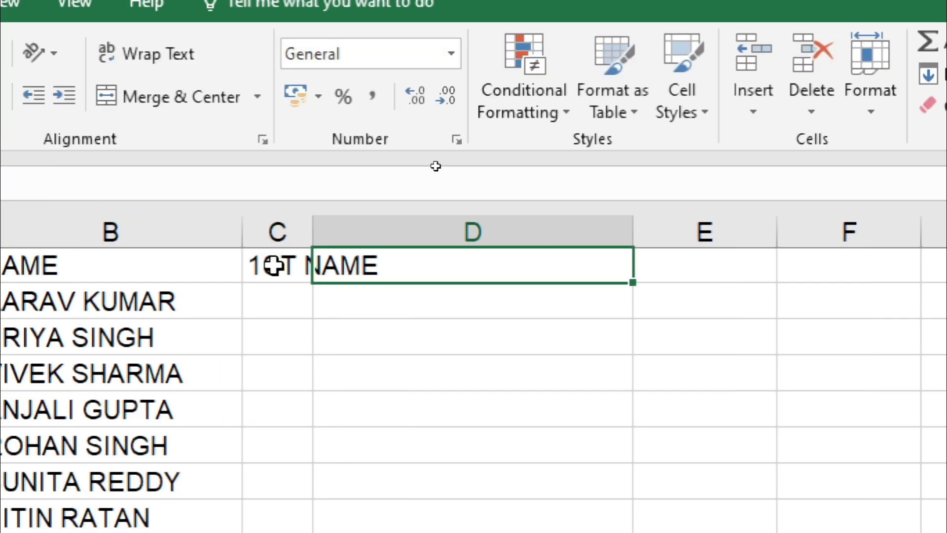
text(2ND LAS)
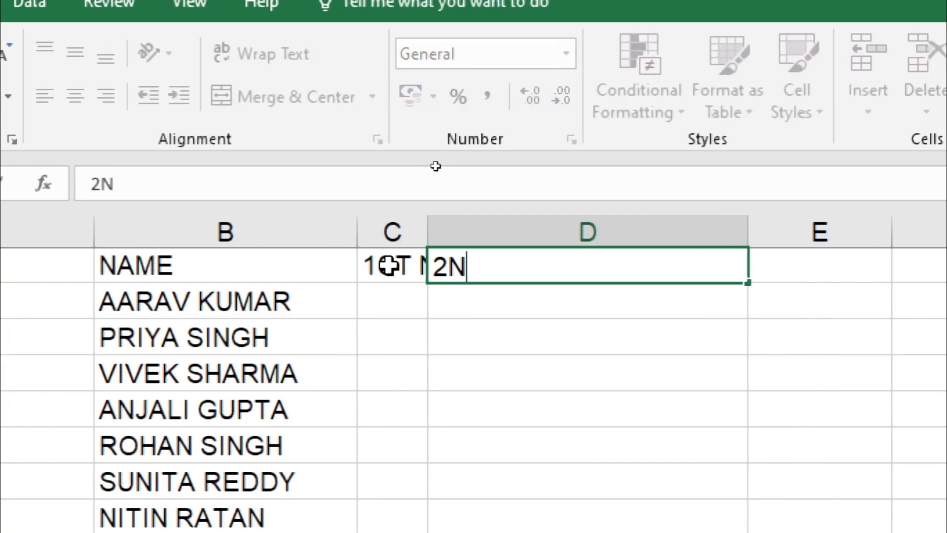
text(T)
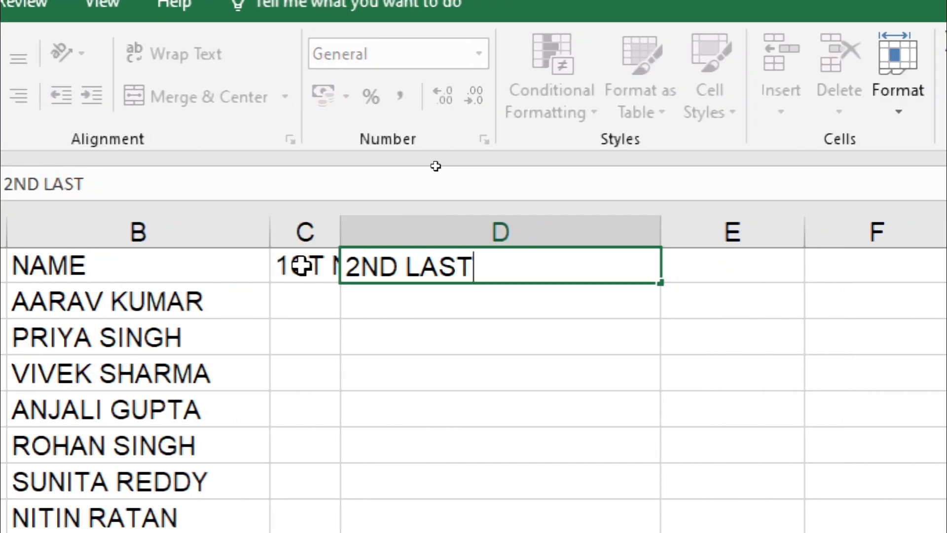
click(313, 300)
drag(343, 228, 510, 235)
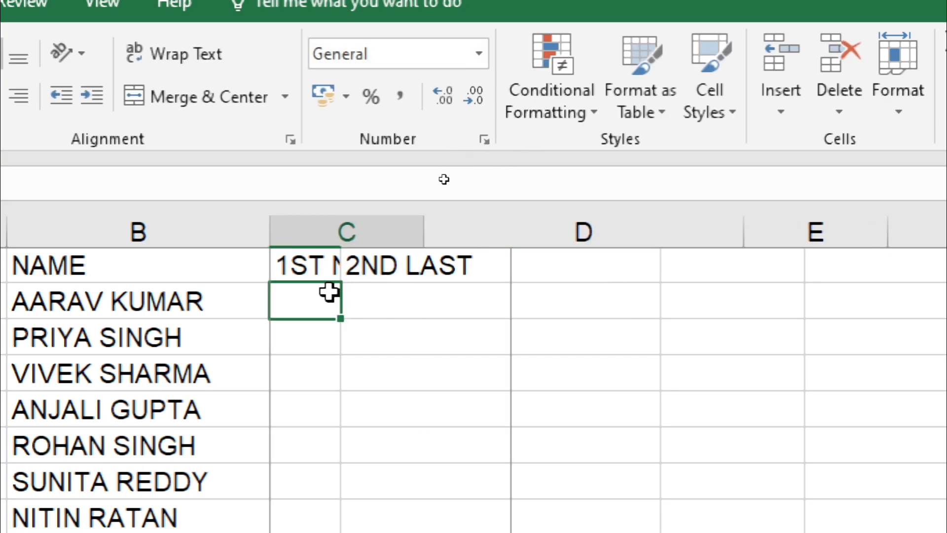
Enter the first name from B2 in C2 and Flash Fill the 1ST NAME column from that example
double_click(328, 296)
text(AARA)
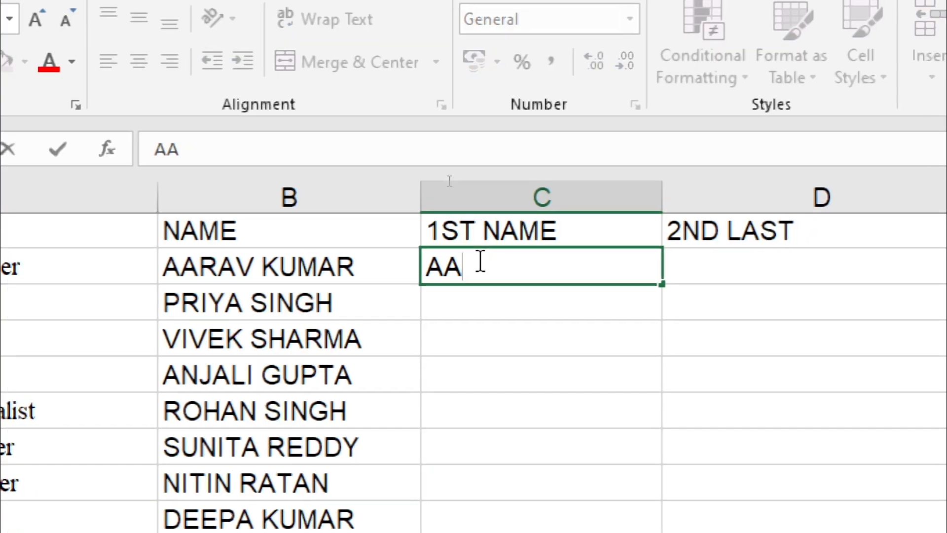
text(V)
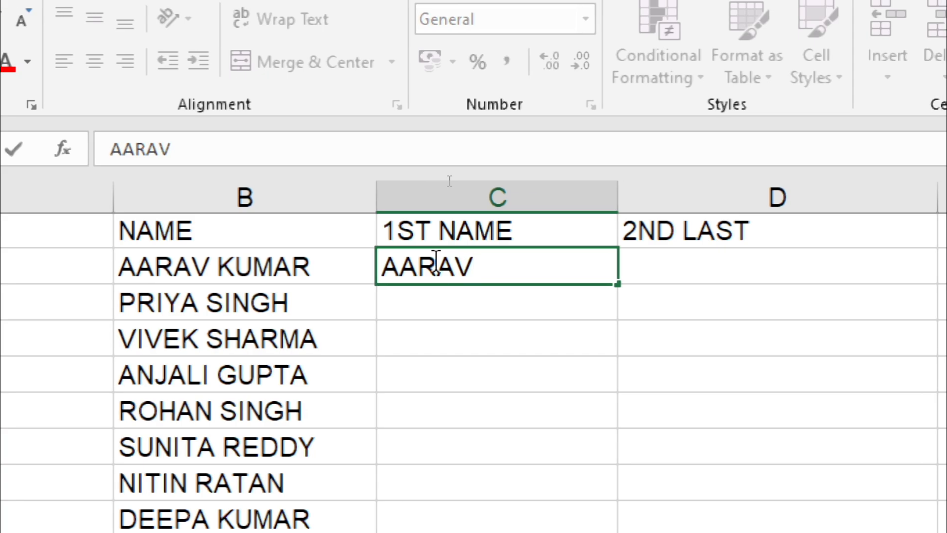
key(Return)
click(451, 261)
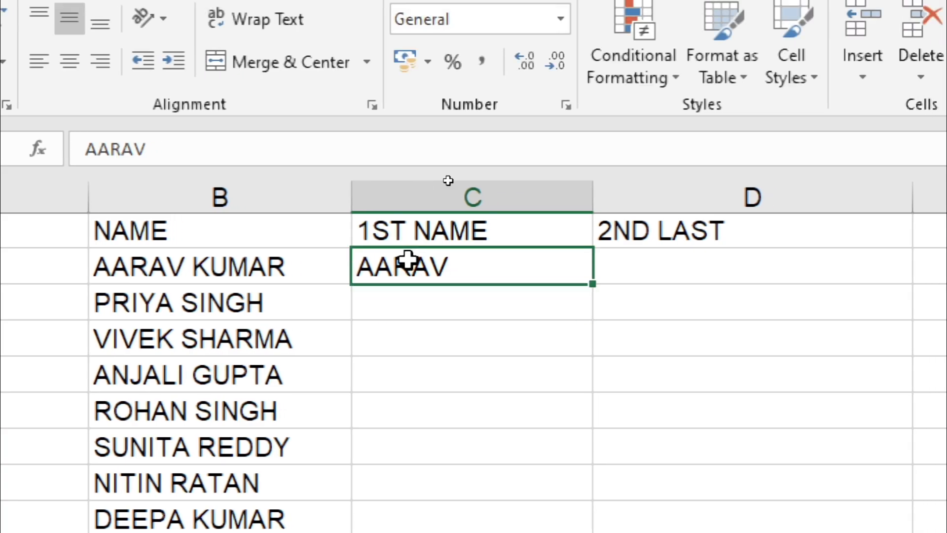
key(ctrl+e)
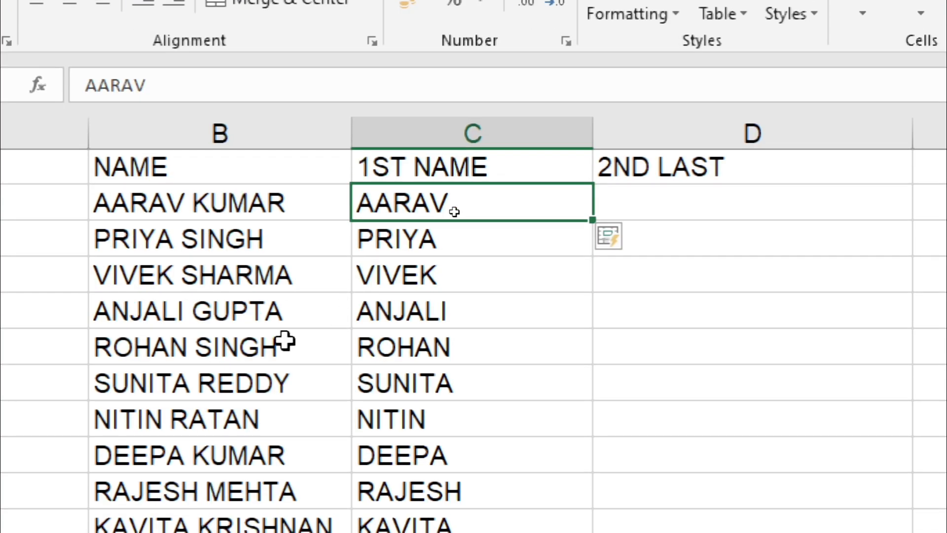
Enter the last name from B2 in D2 and Flash Fill the 2ND LAST column from that example
click(662, 212)
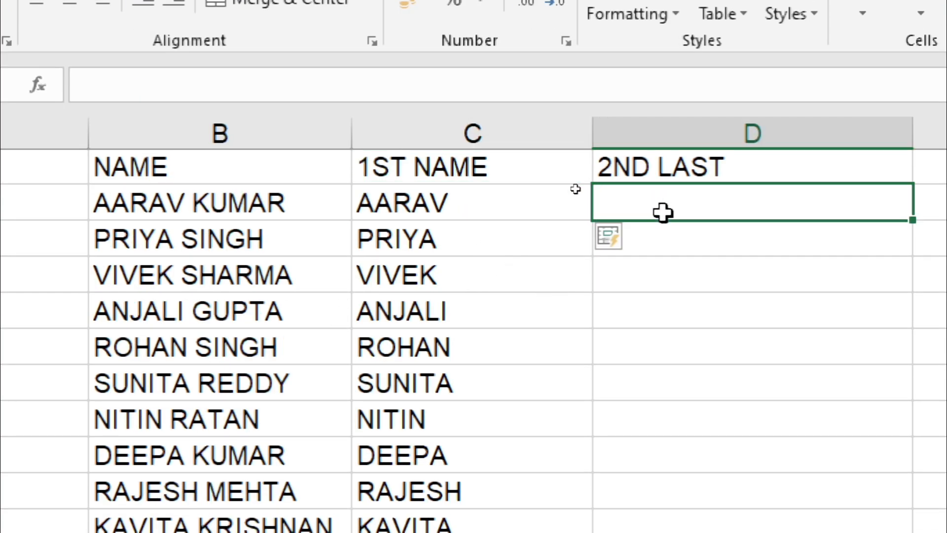
text(KUMA)
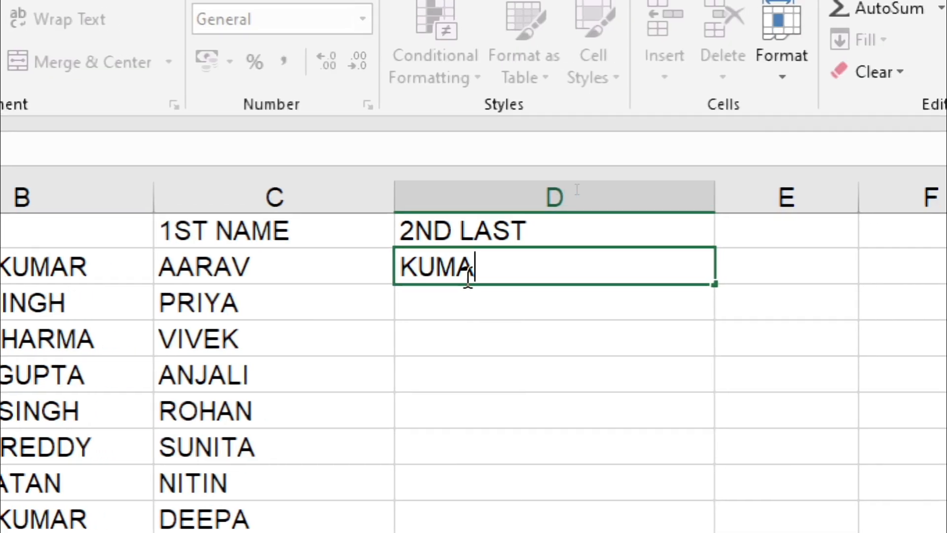
text(R)
key(Return)
click(464, 276)
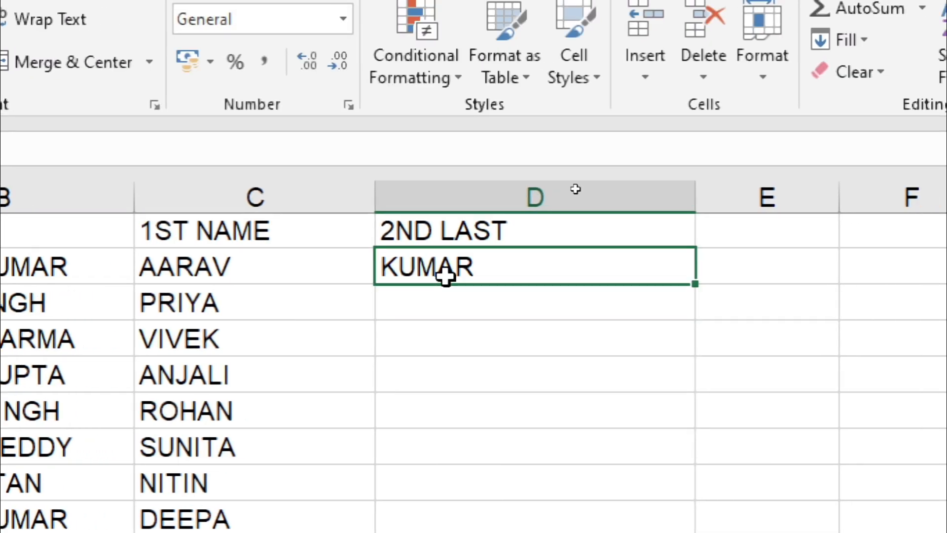
key(ctrl+e)
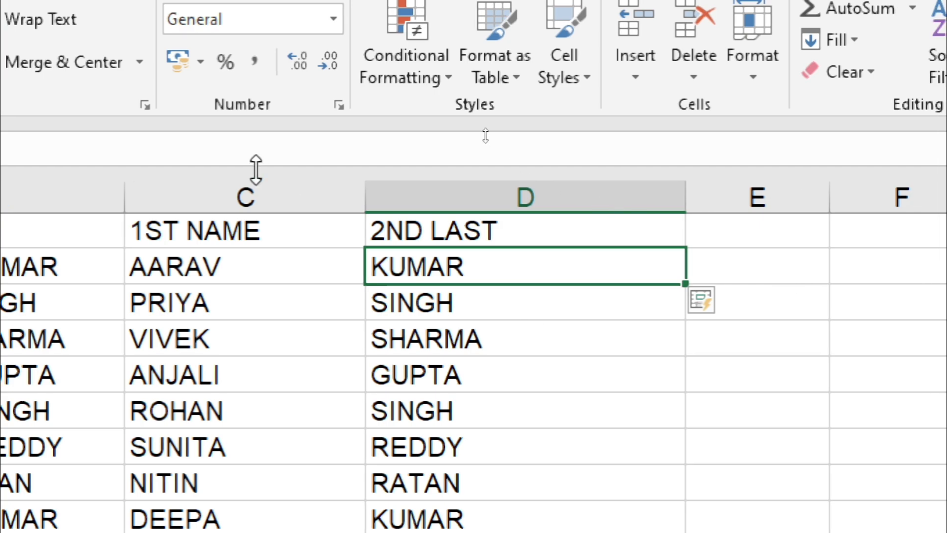
Add the header FULL NAME in E1 beside the separated first and last name columns
drag(260, 180, 450, 184)
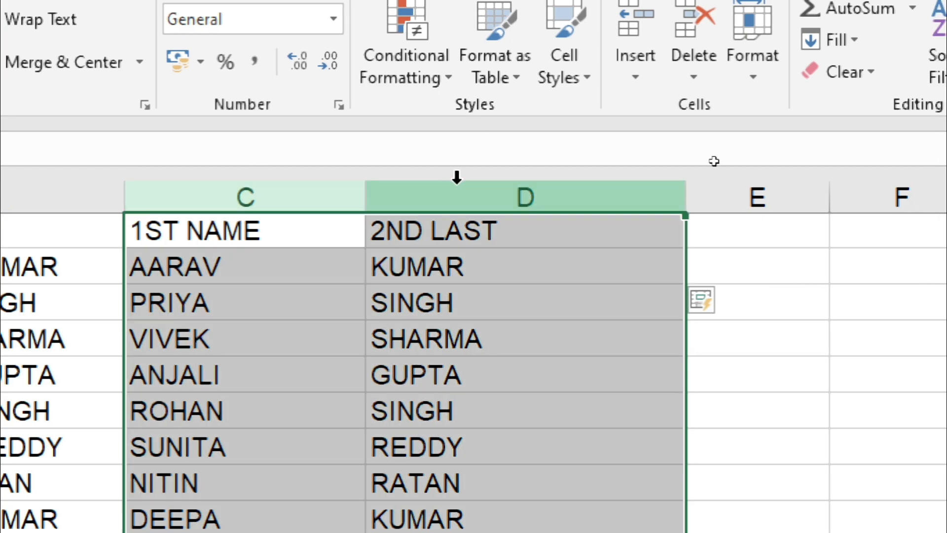
click(758, 236)
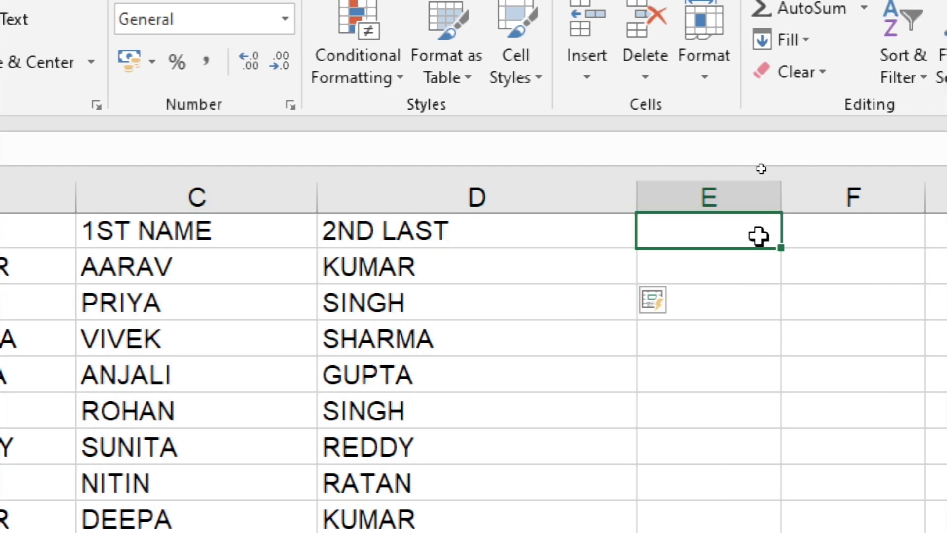
text(FULL NAME)
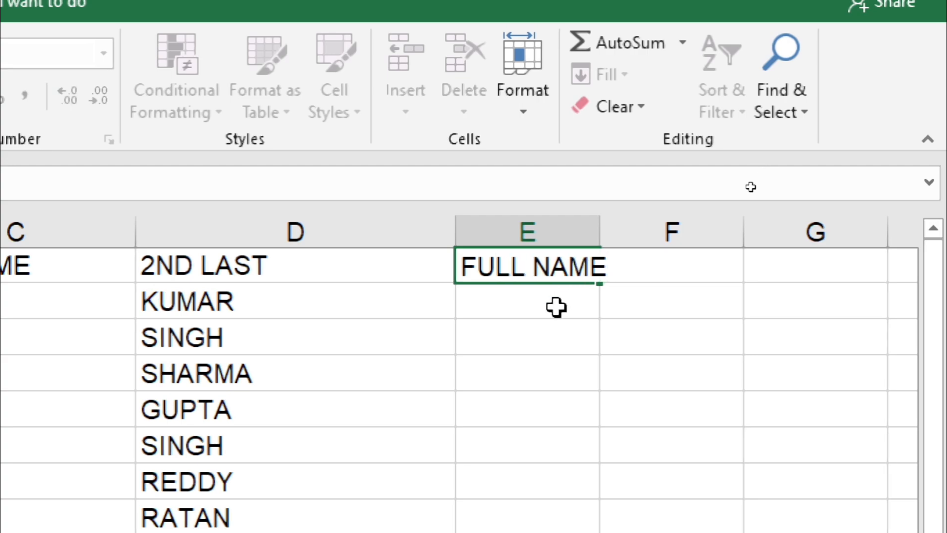
key(Return)
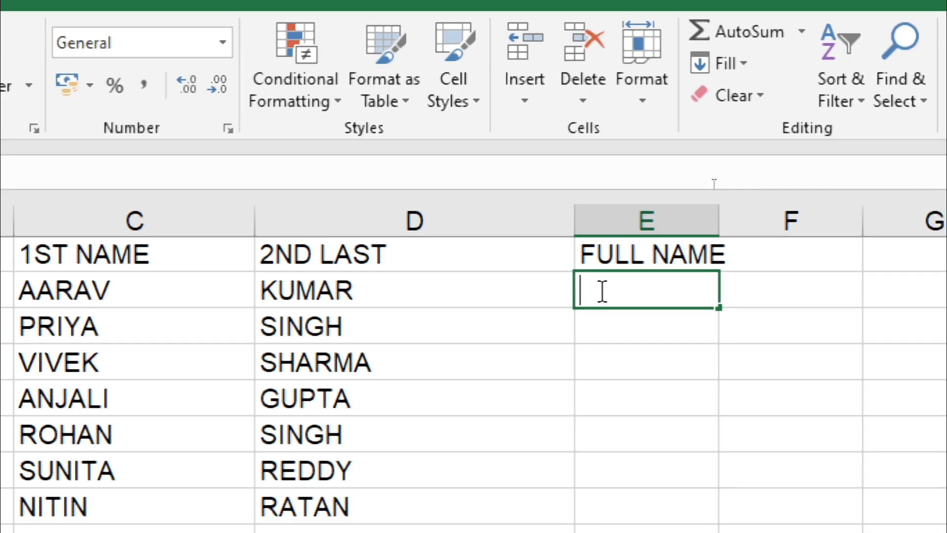
Enter the combined first and last name in E2, Flash Fill the FULL NAME column, and widen column E to fit
text(AA)
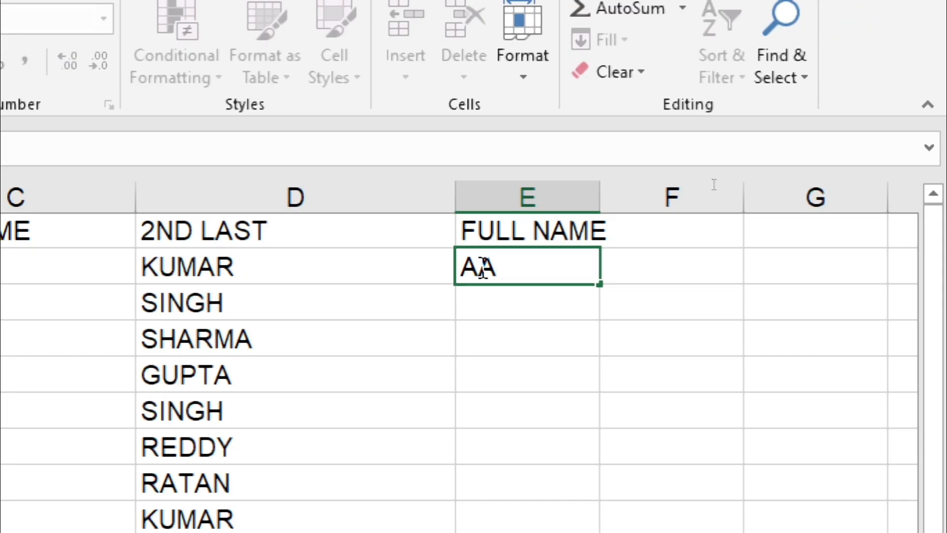
text(RAV KUMAR)
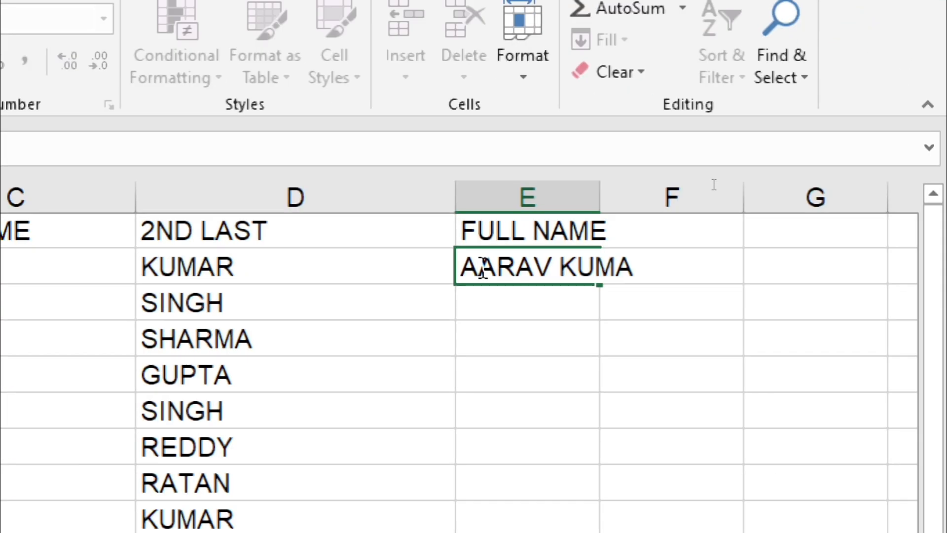
key(Return)
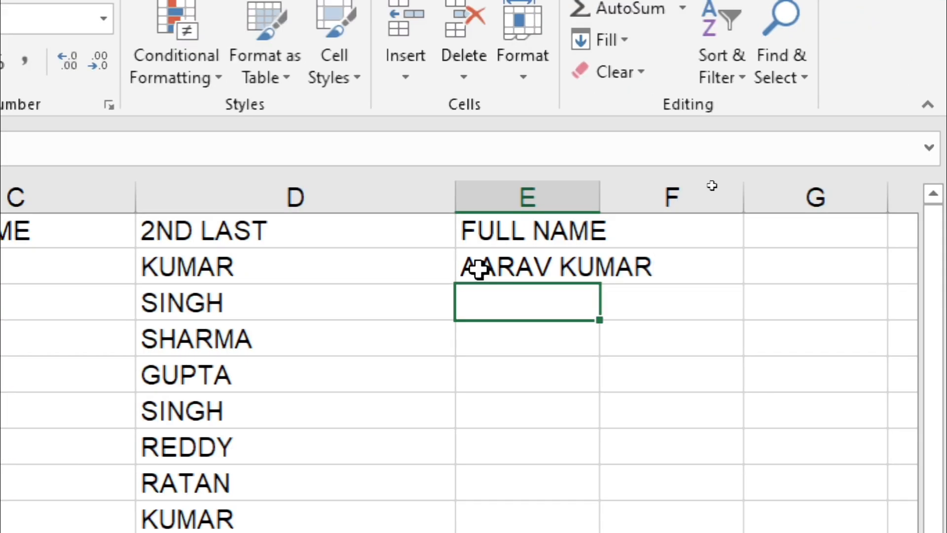
click(478, 269)
key(ctrl+e)
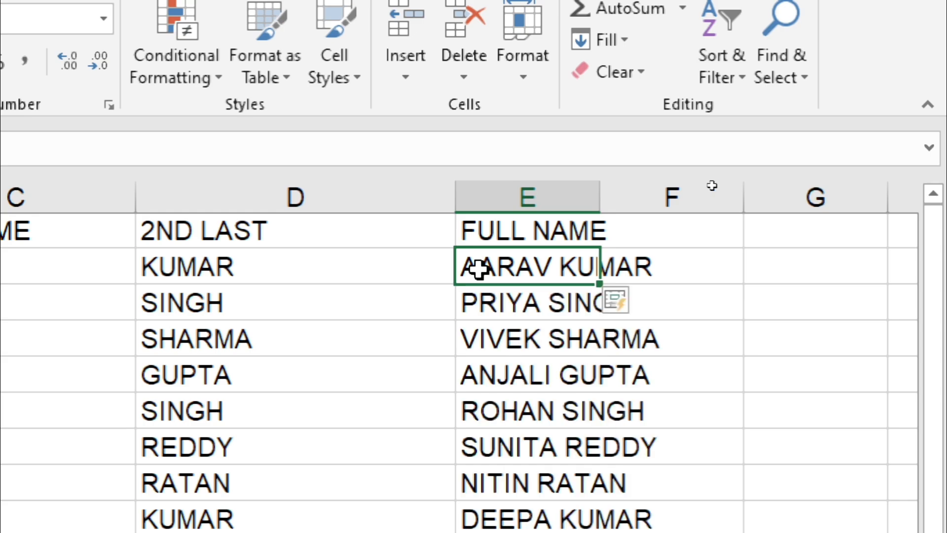
drag(600, 194, 762, 207)
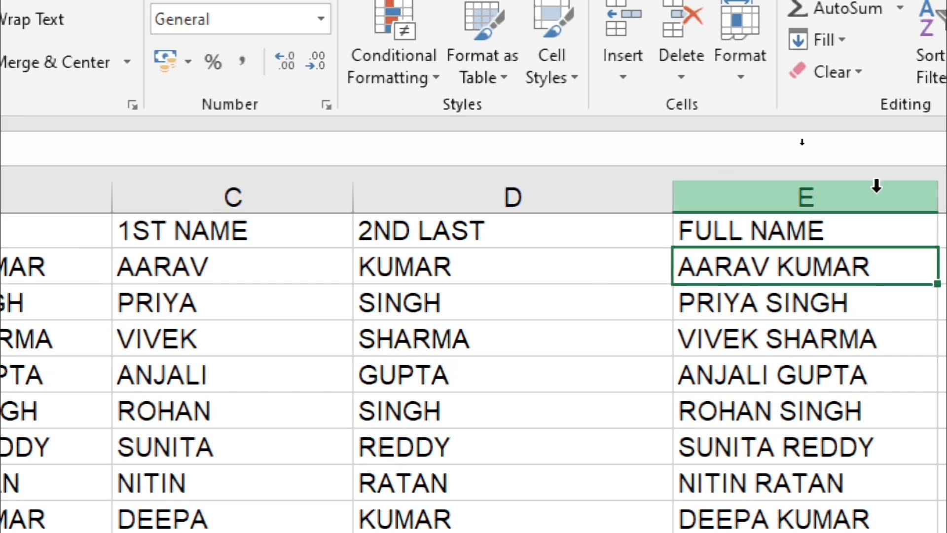
Clear all contents of columns D and E, including the 2ND LAST and FULL NAME headers
click(500, 202)
drag(568, 204, 816, 195)
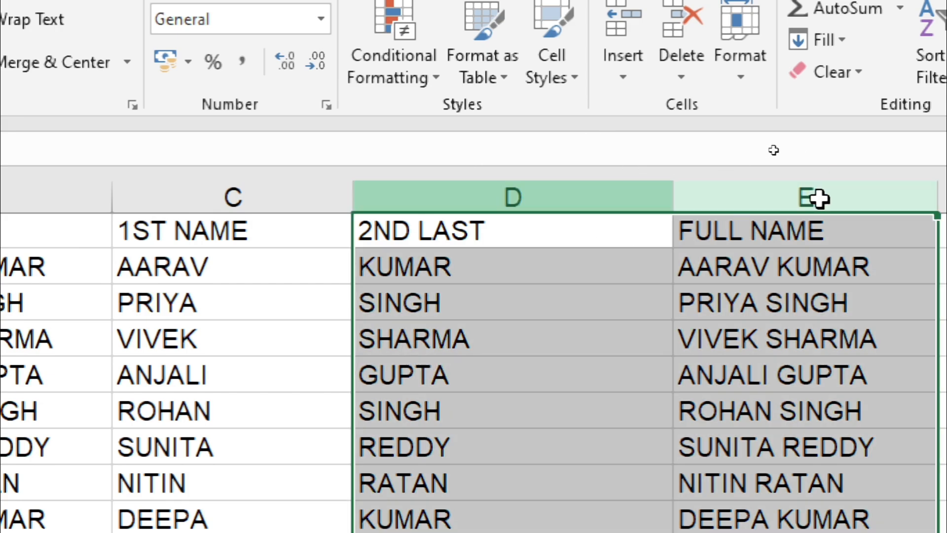
key(Delete)
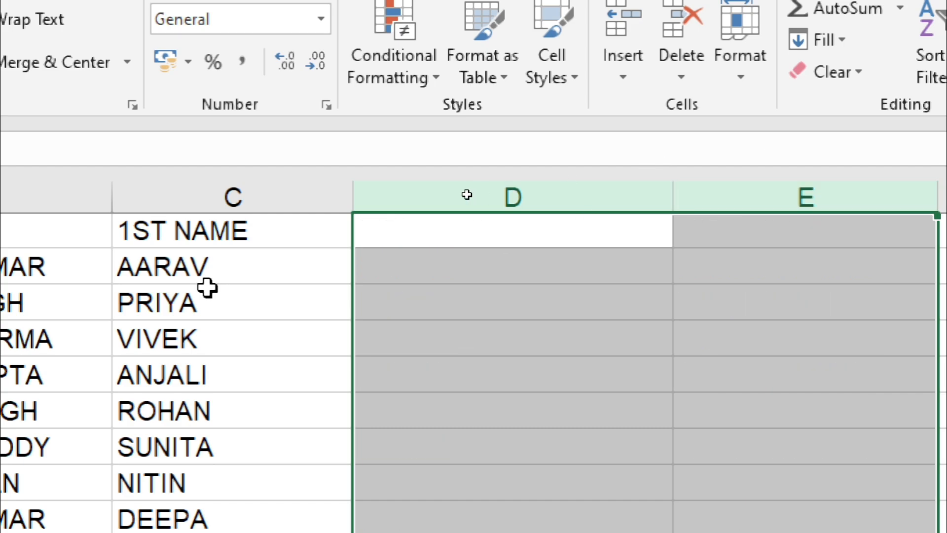
Enter the first name from C2 with the prefix "MR. " in D2 as a fill example
click(212, 267)
click(202, 309)
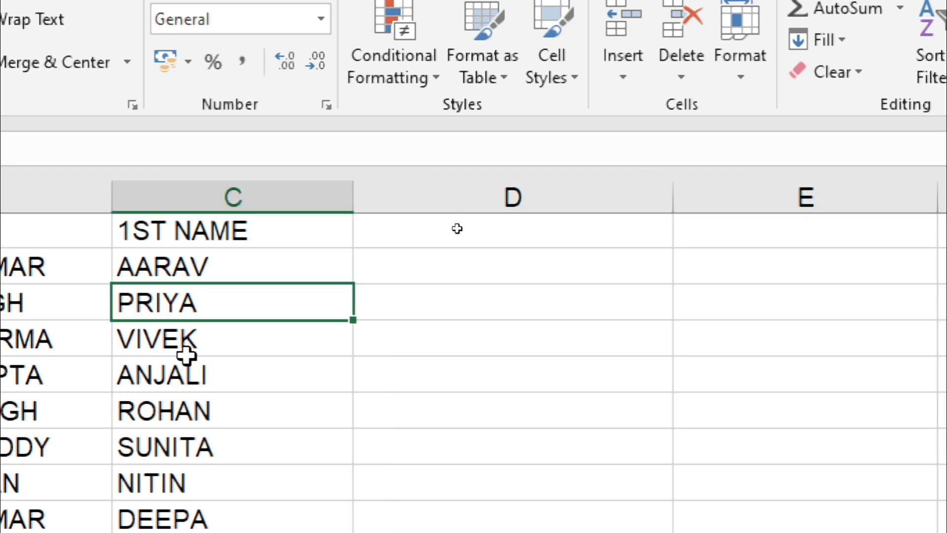
click(187, 339)
click(385, 271)
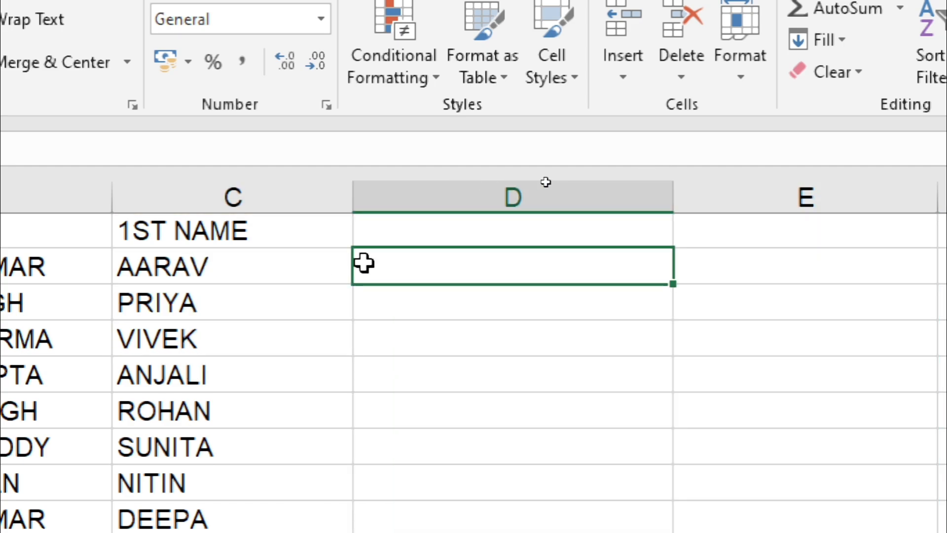
text(MR)
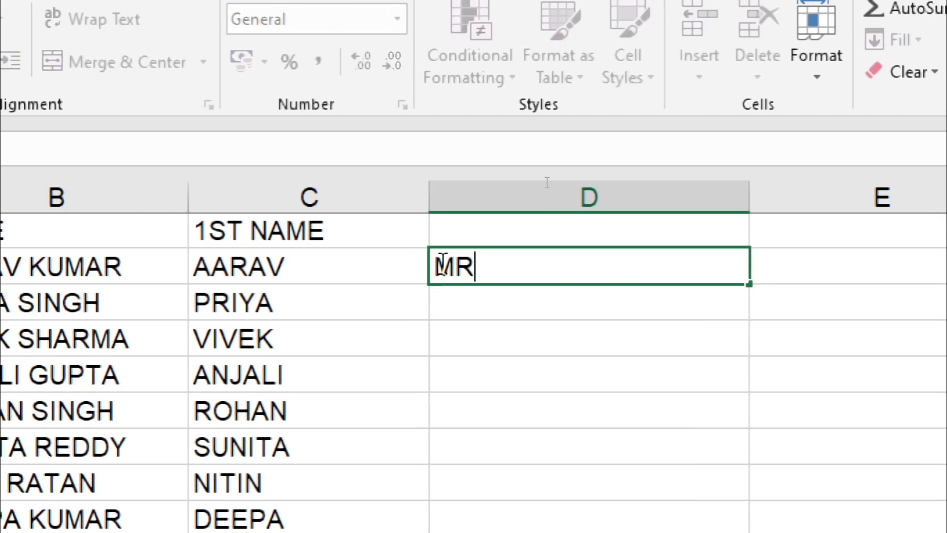
text(. )
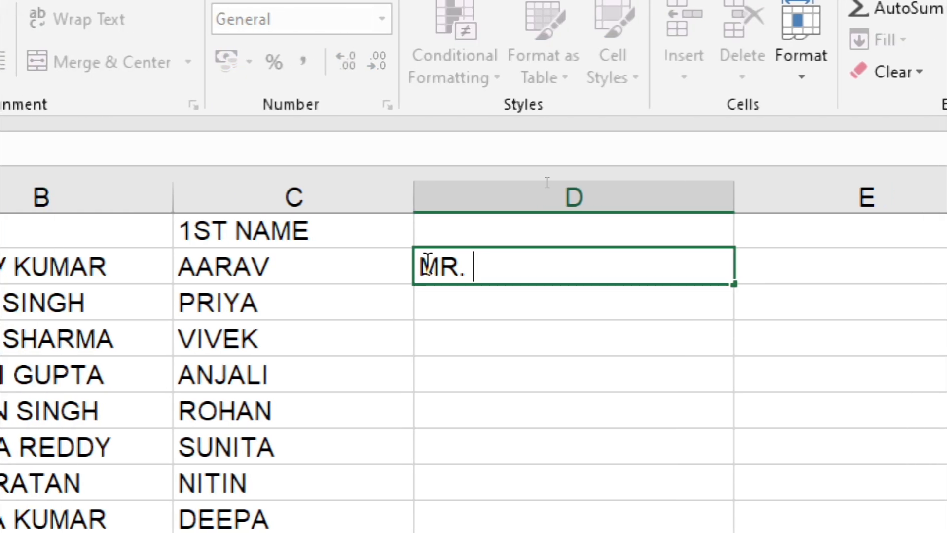
text(AA)
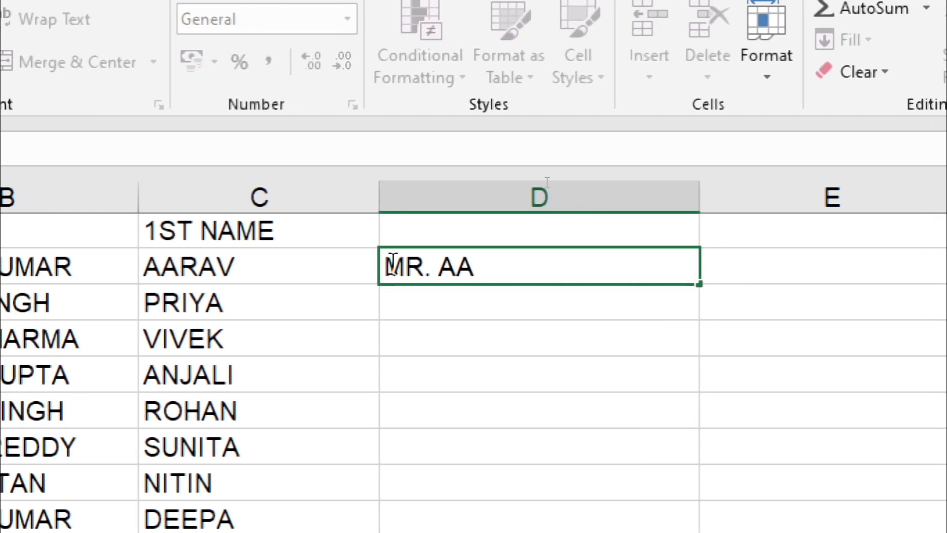
text(RAV)
key(Return)
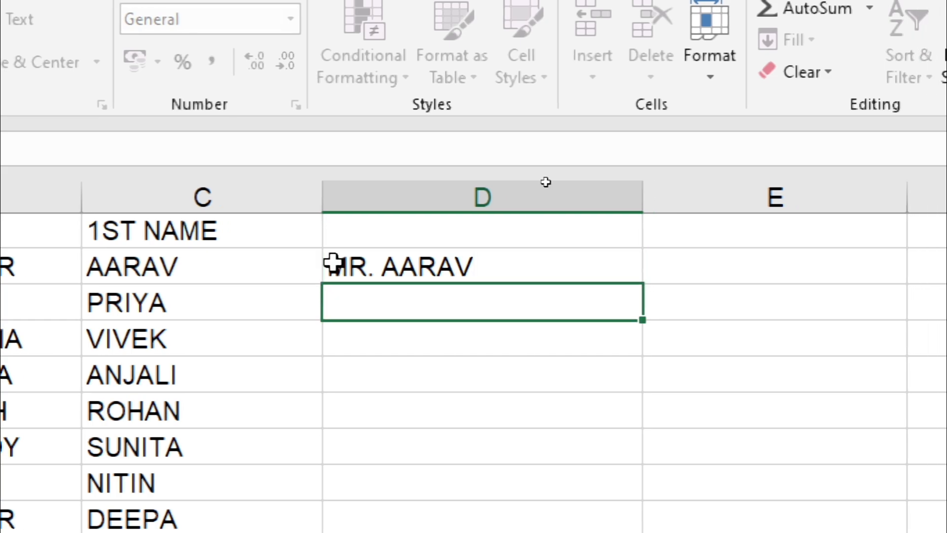
Select column D from D2 down to the last sheet row and Flash Fill it from the prefixed example
click(363, 265)
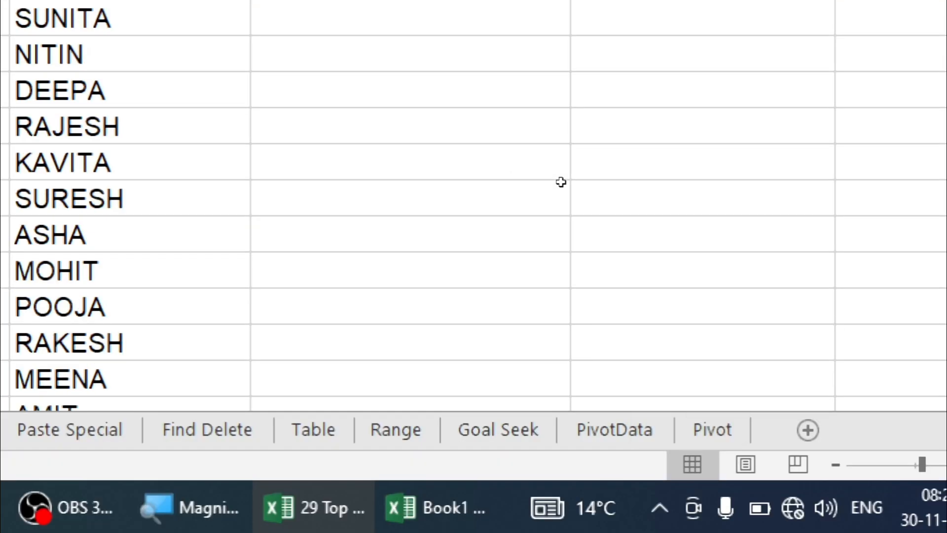
click(560, 182)
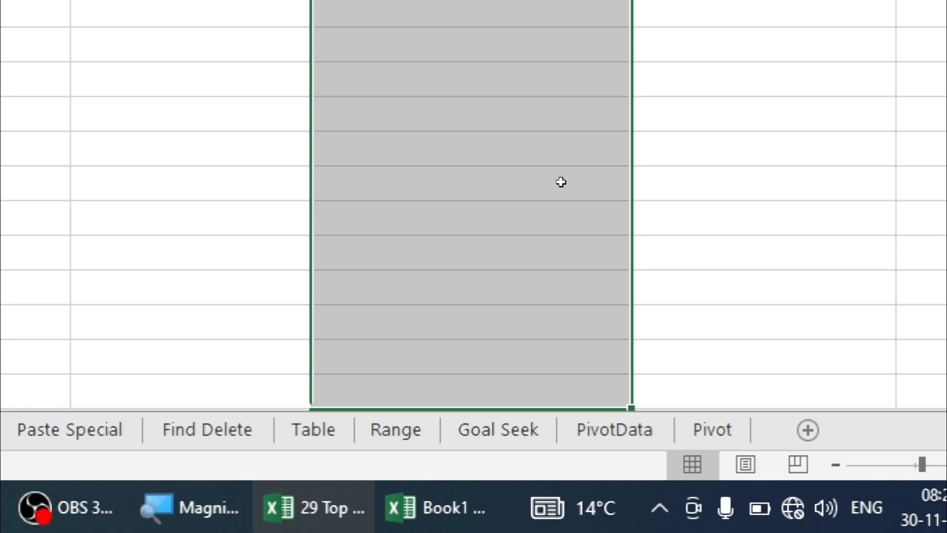
key(ctrl+e)
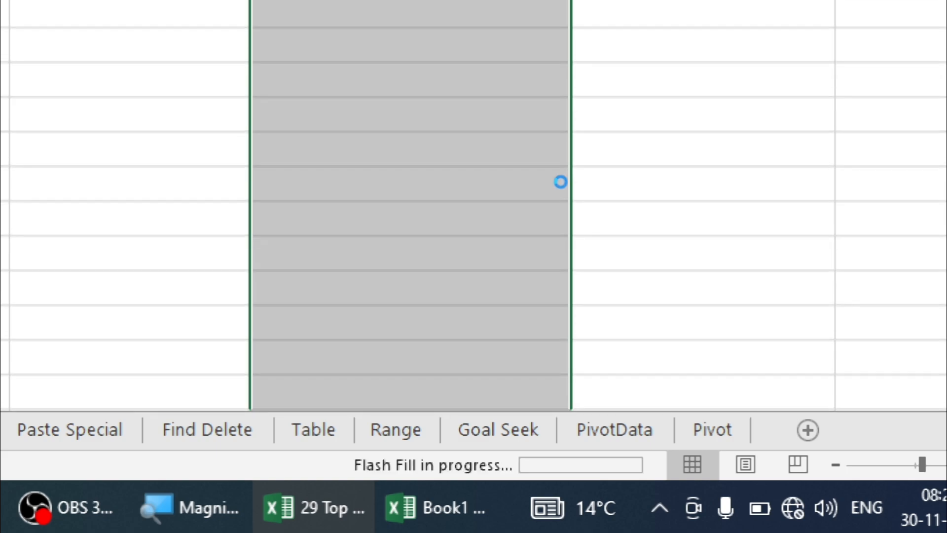
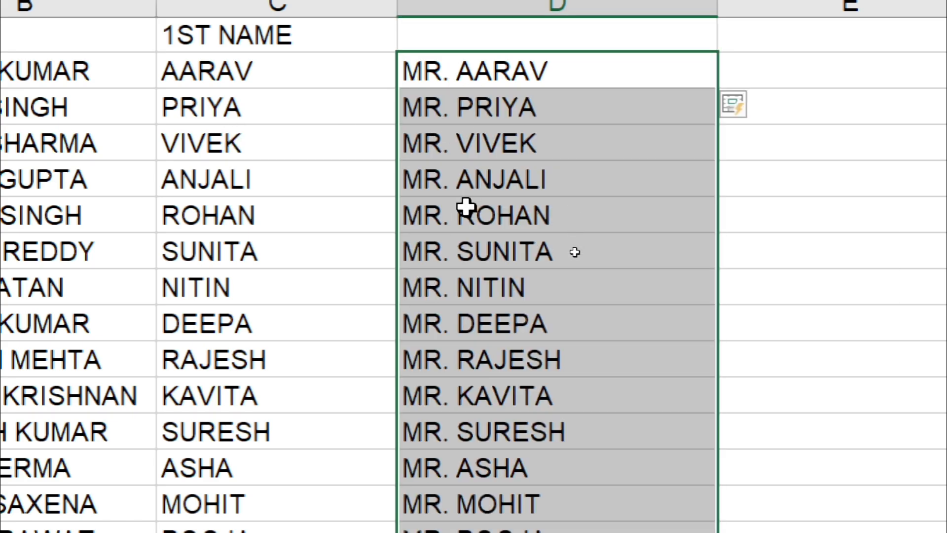
click(442, 106)
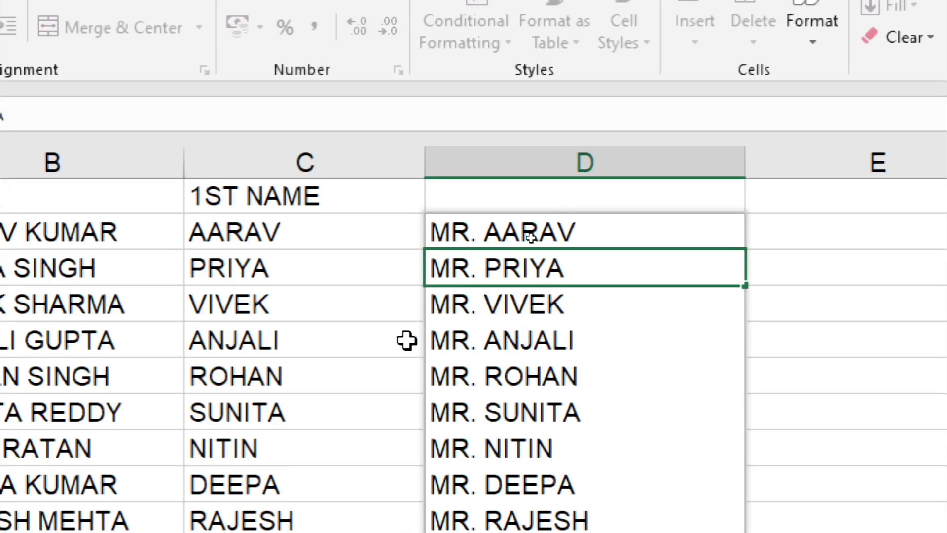
click(350, 160)
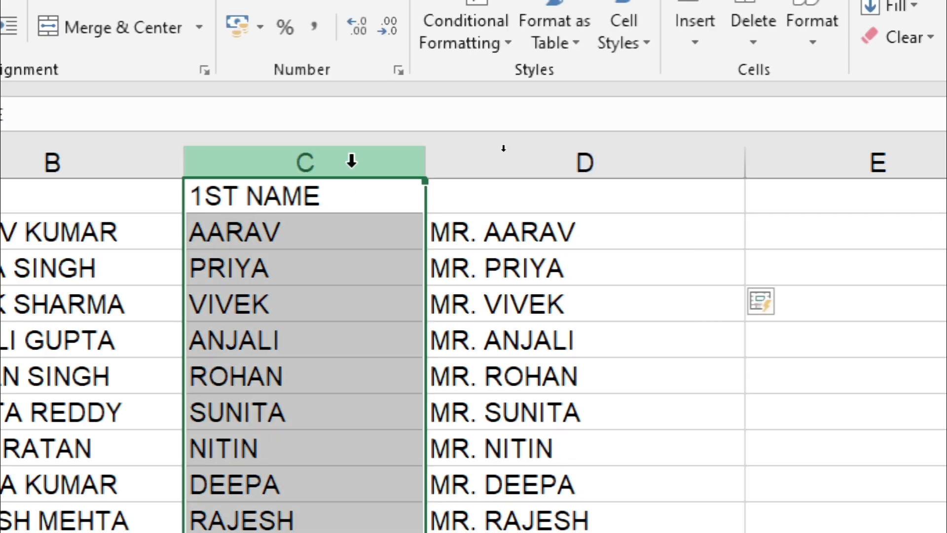
click(465, 299)
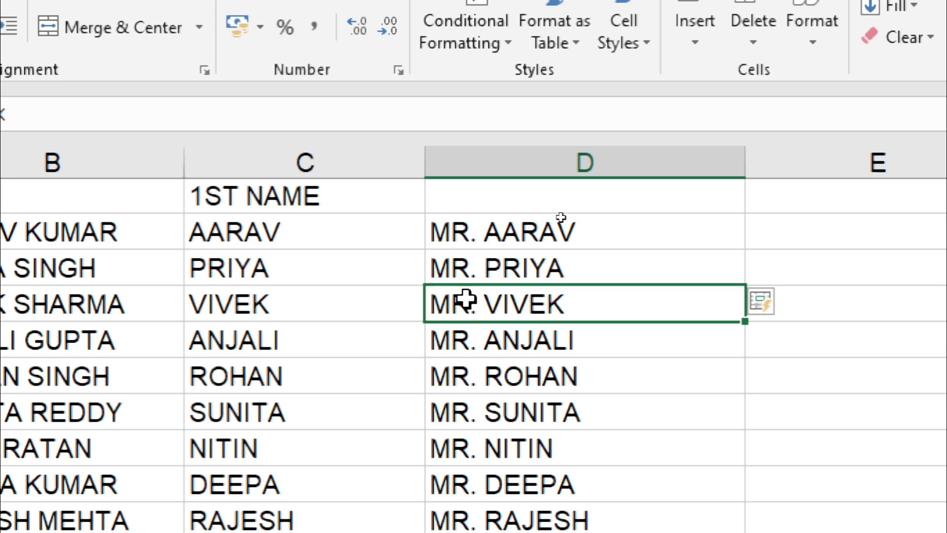
click(272, 262)
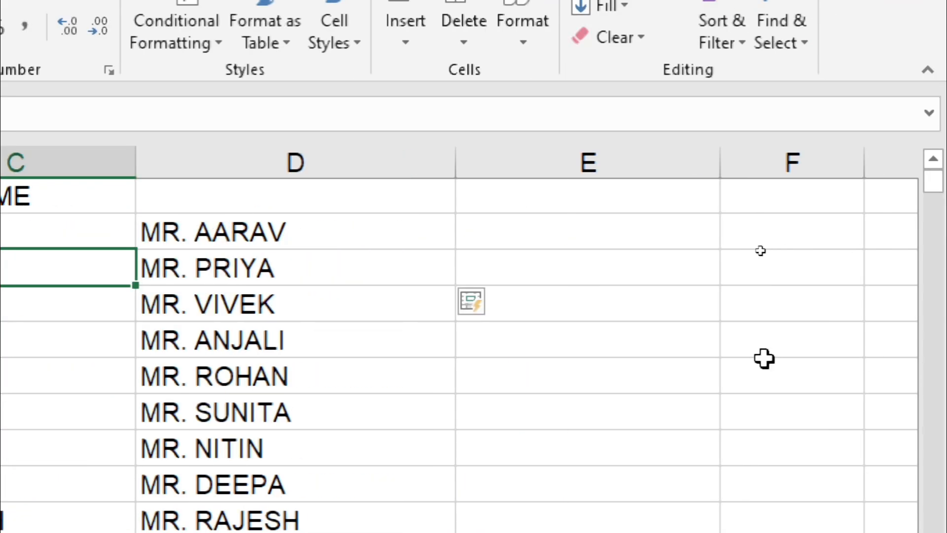
click(561, 197)
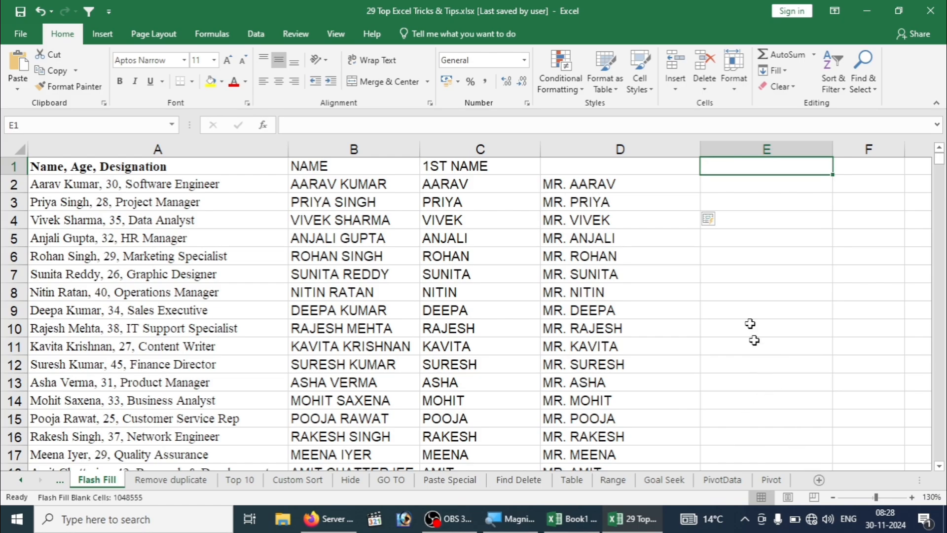
Fill the empty range E2:I10 with random whole numbers using the formula =RANDBETWEEN(33,100)
click(732, 233)
key(Right)
key(Right)
key(Right)
key(Right)
key(Right)
key(Right)
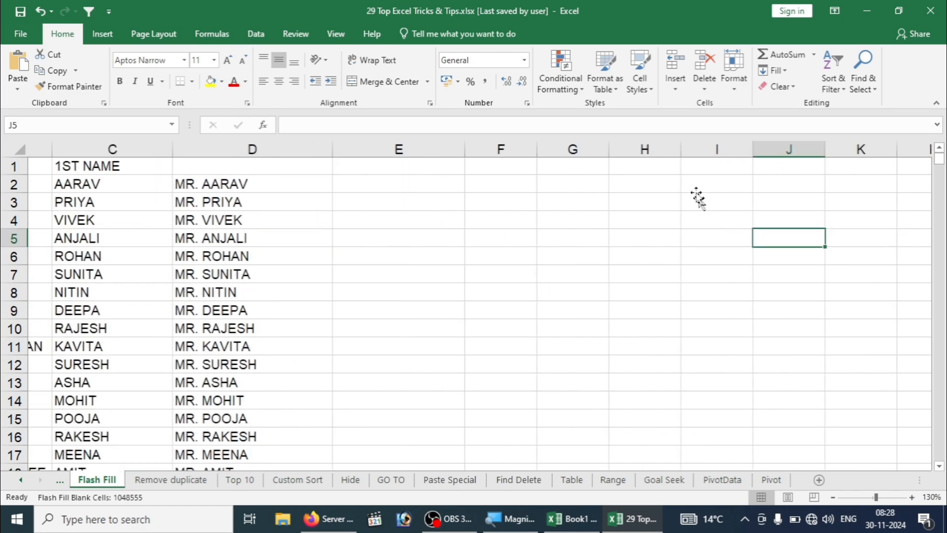
drag(427, 184, 726, 332)
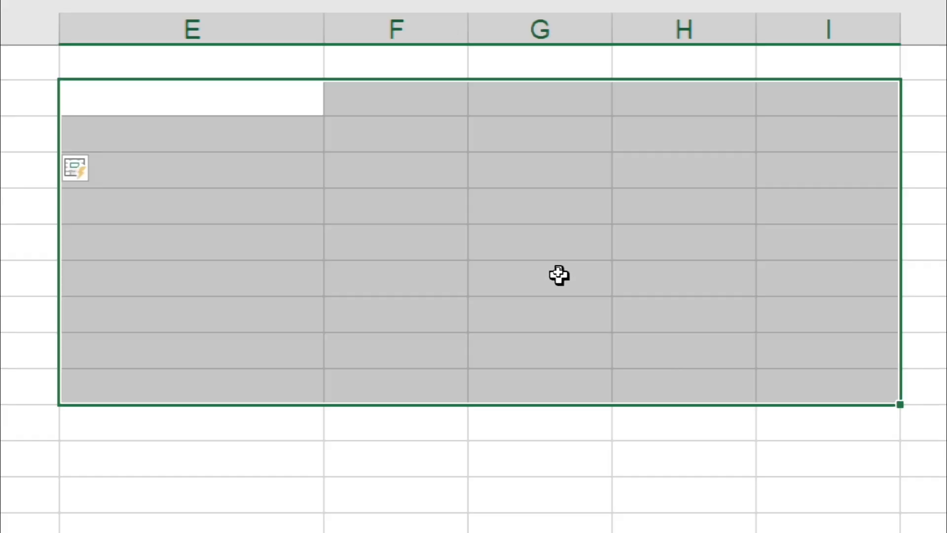
text(=RAND)
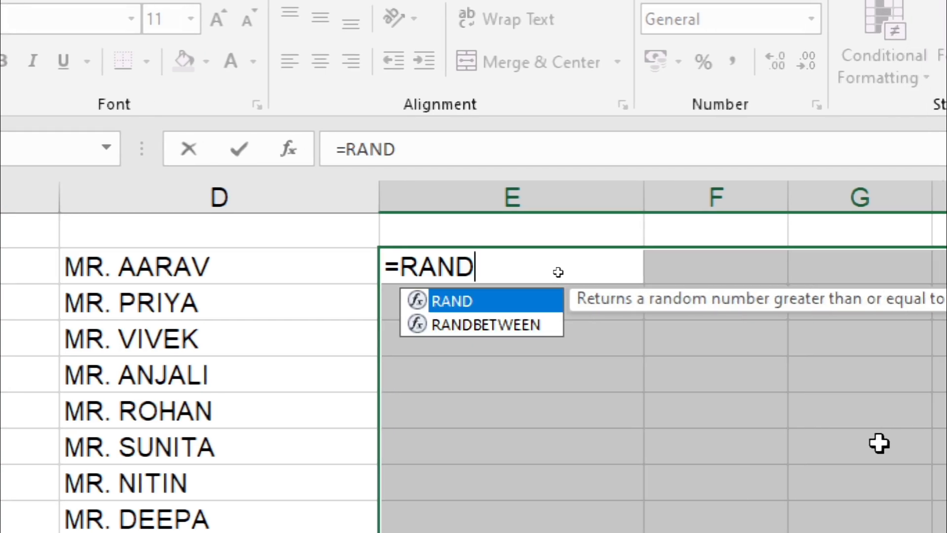
key(Down)
key(Tab)
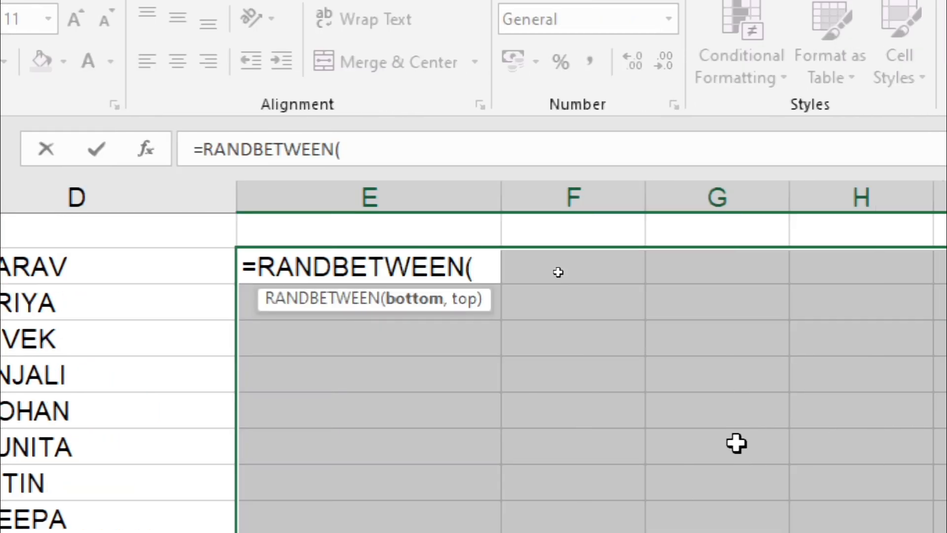
text(1)
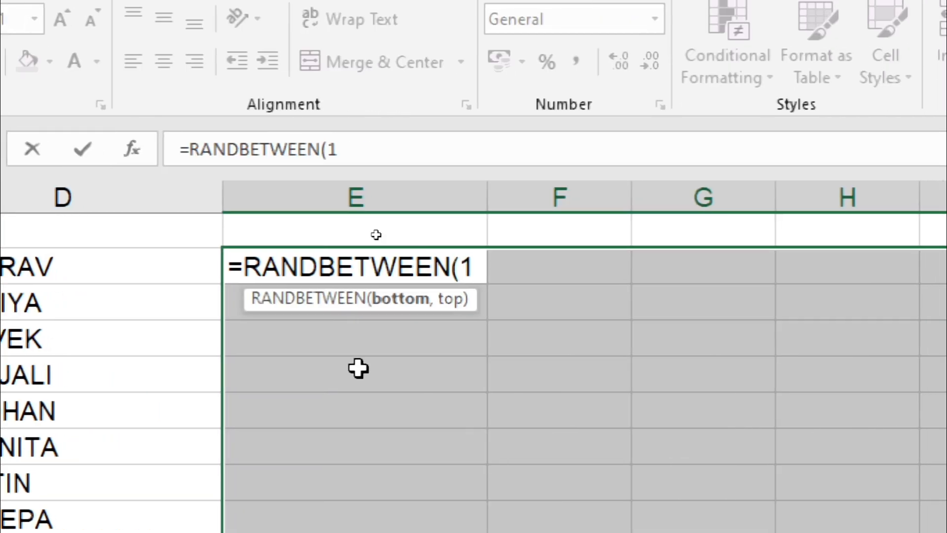
key(BackSpace)
text(33,100)
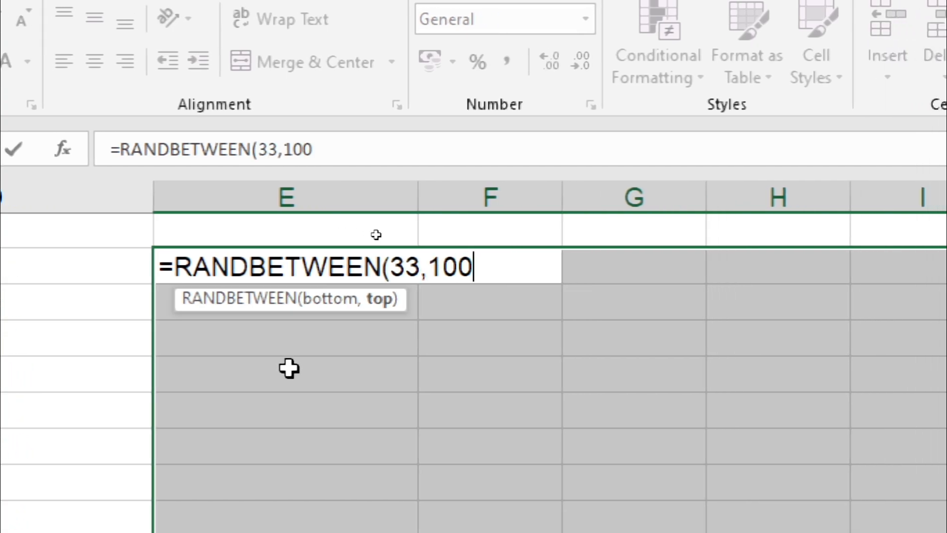
text())
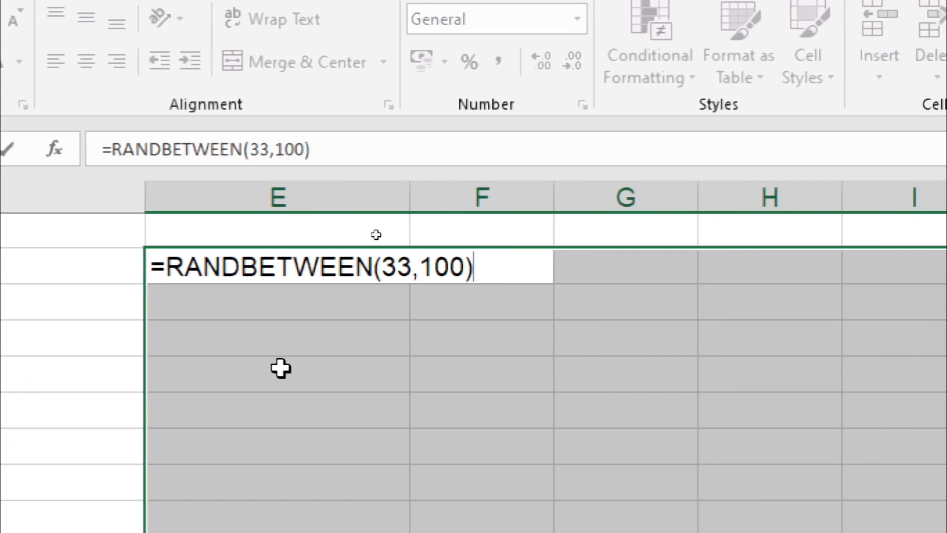
key(ctrl+Return)
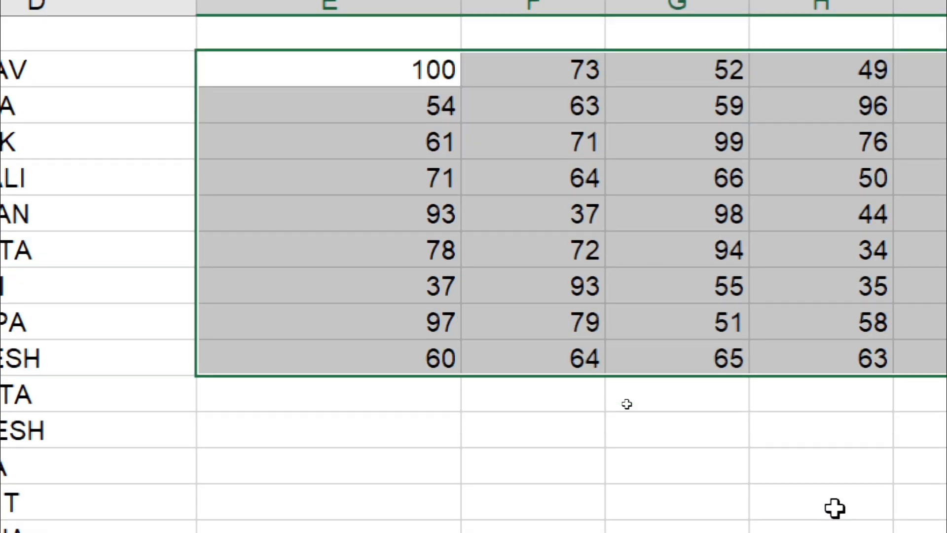
Recalculate the sheet four times to regenerate the random numbers in E2:I10
click(348, 394)
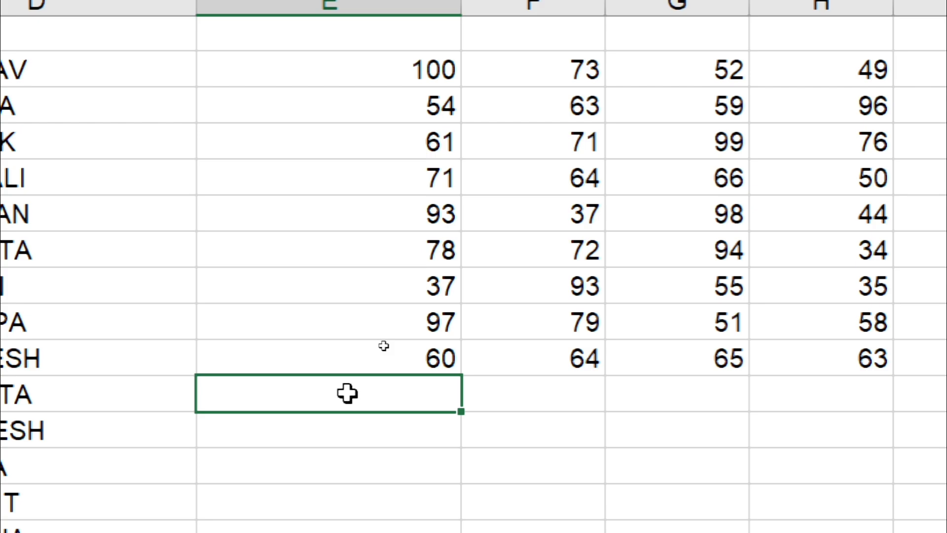
key(F9)
key(F9)
key(F9)
key(F9)
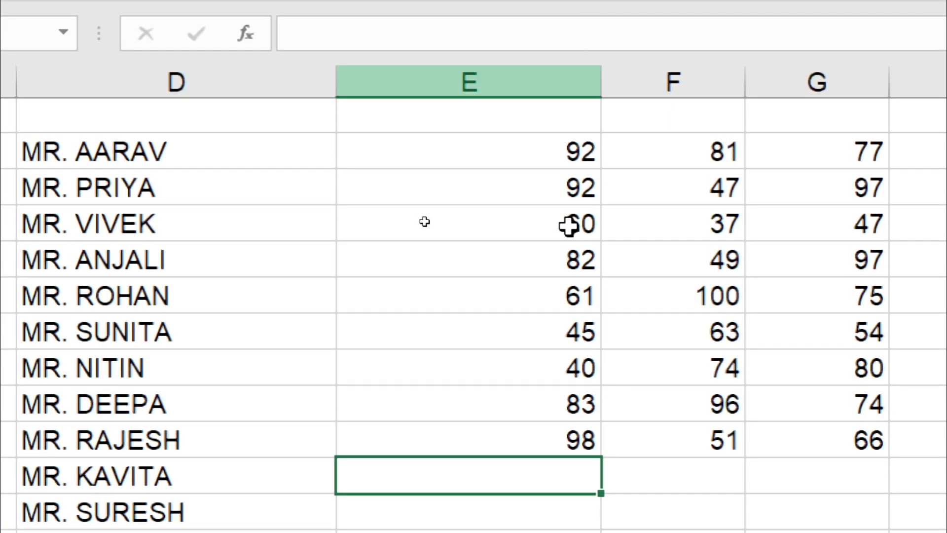
Inspect the formula behind cells E4 and E2 in the random number block
click(568, 20)
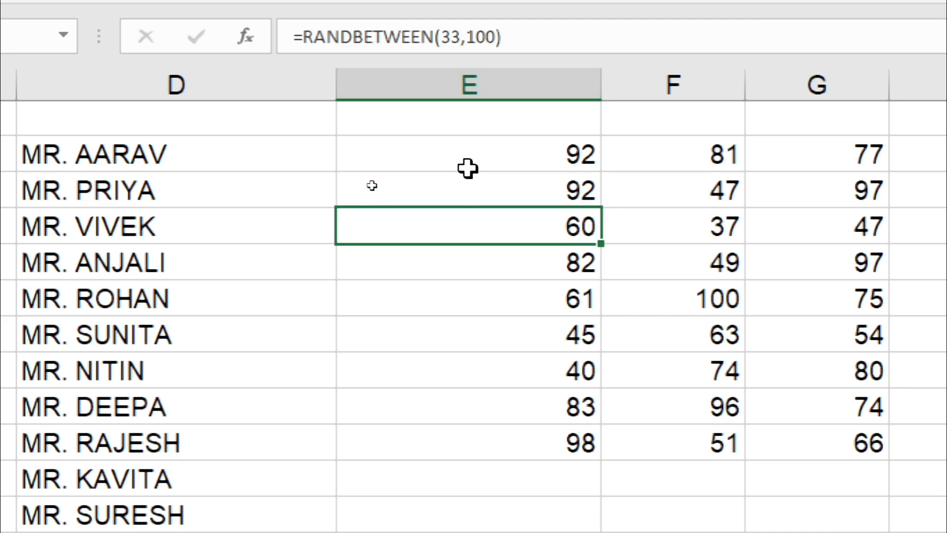
click(460, 148)
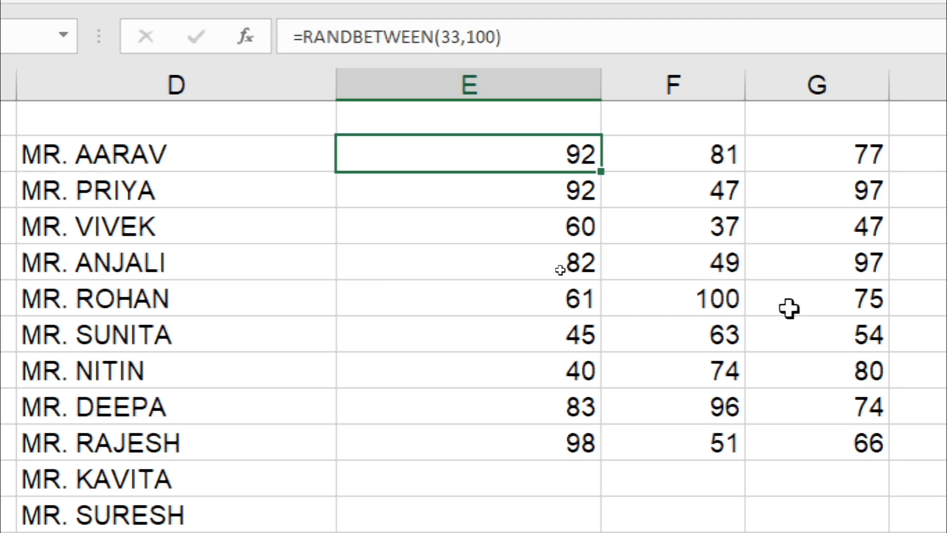
click(494, 236)
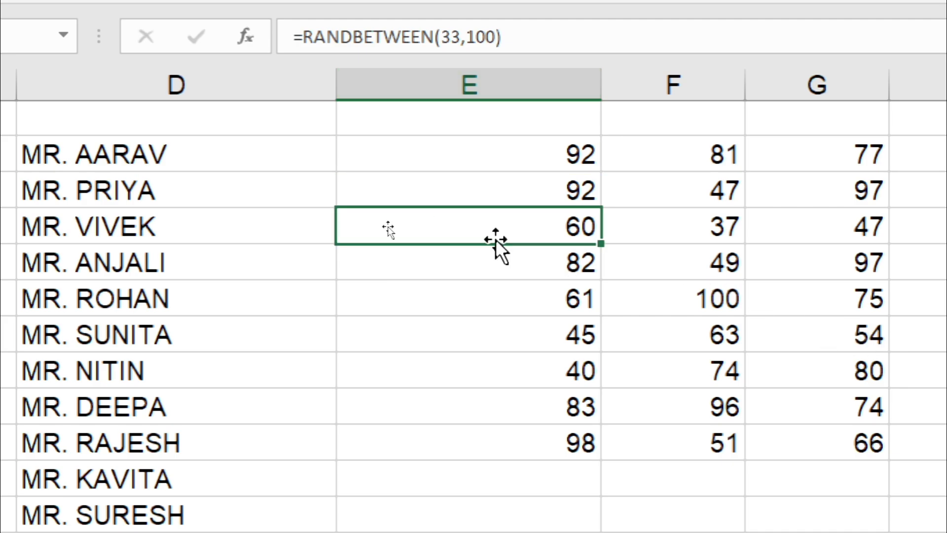
click(483, 157)
drag(482, 157, 880, 328)
click(516, 310)
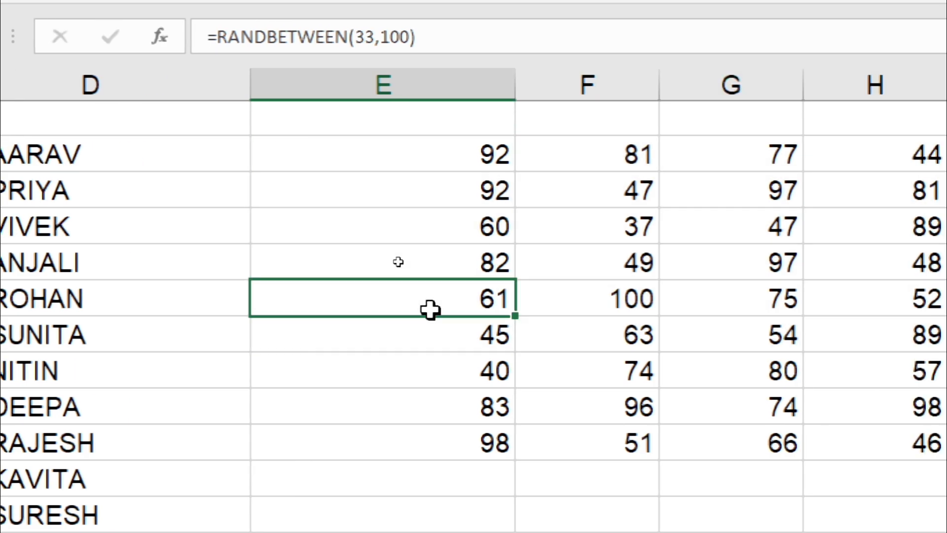
key(ctrl+a)
click(430, 310)
click(452, 210)
key(ctrl+a)
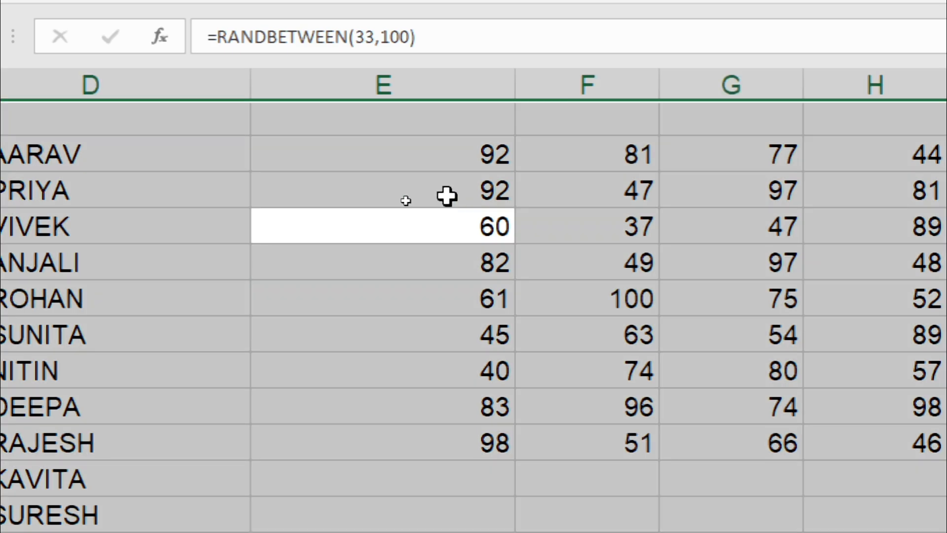
Select the block of random numbers from E2 to I10 and copy it
click(445, 141)
key(ctrl+shift+Right)
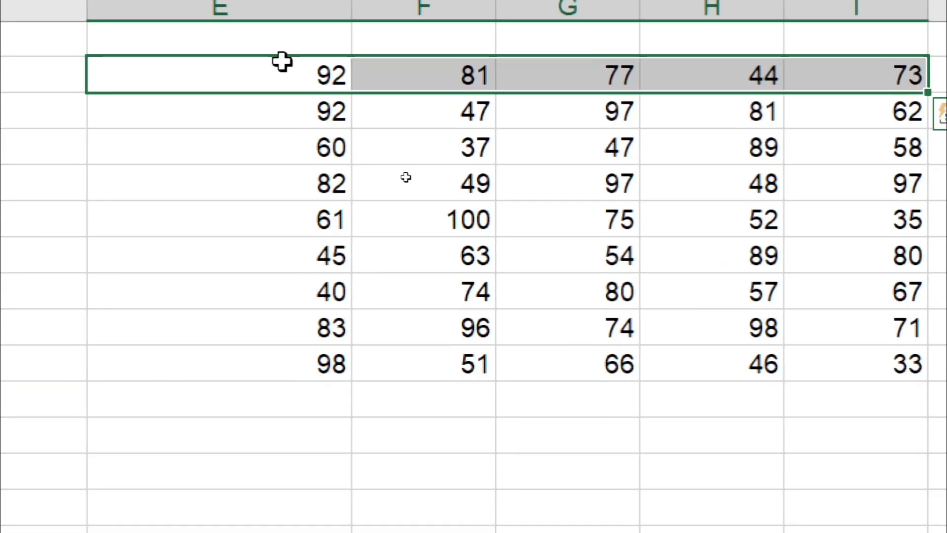
key(ctrl+shift+Down)
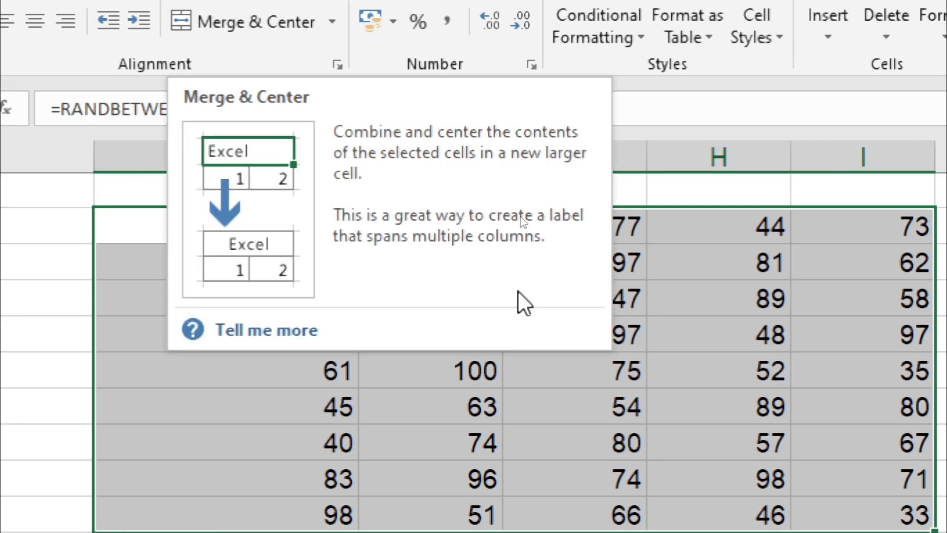
key(ctrl+c)
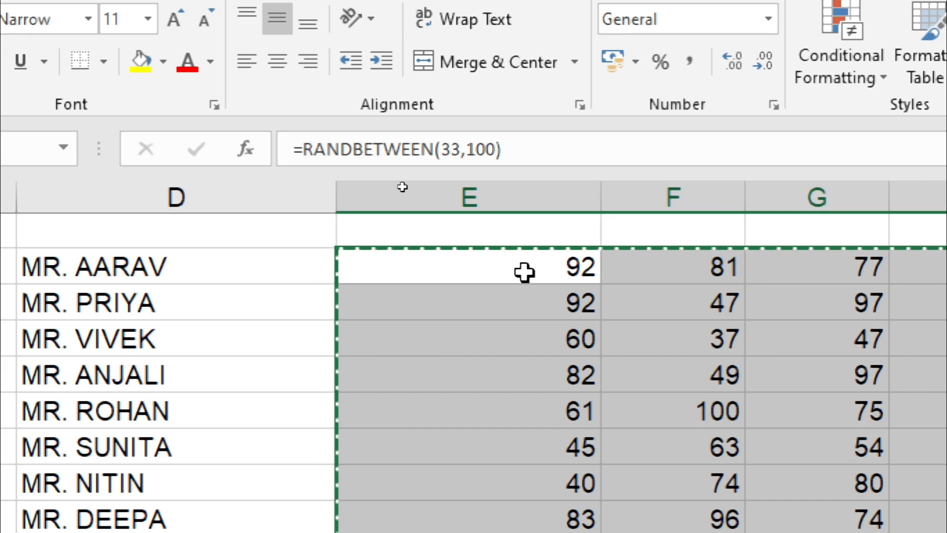
Replace the formulas with fixed numbers by pasting the copied block onto E2 with Paste Special set to Values
click(526, 273)
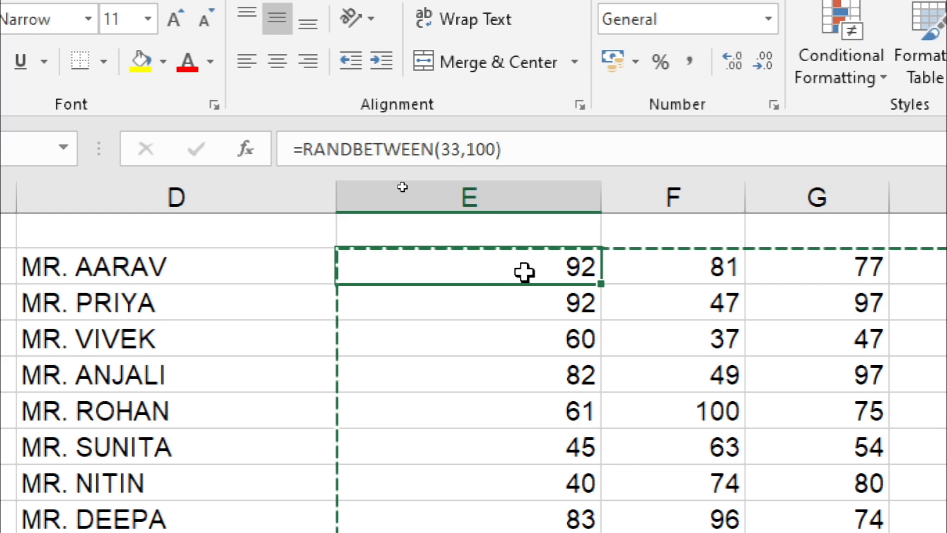
right_click(523, 271)
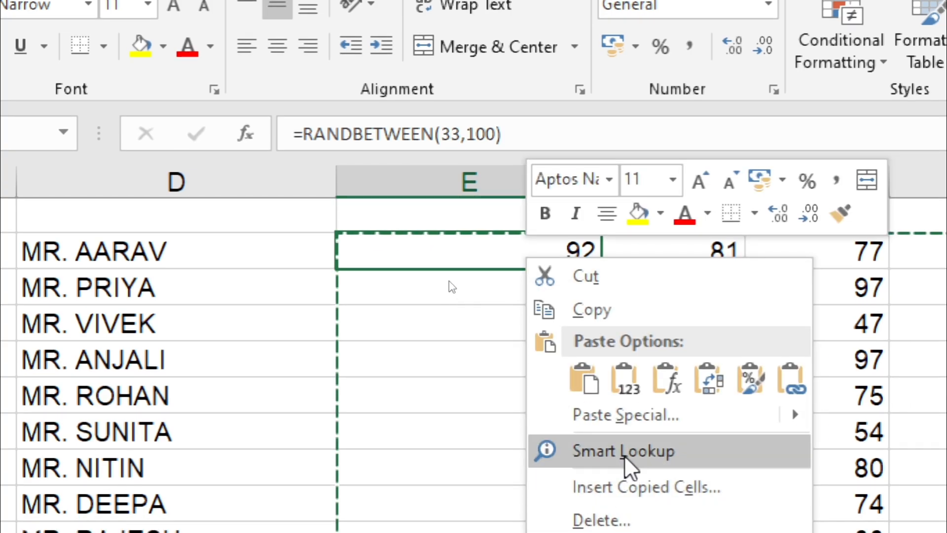
click(429, 259)
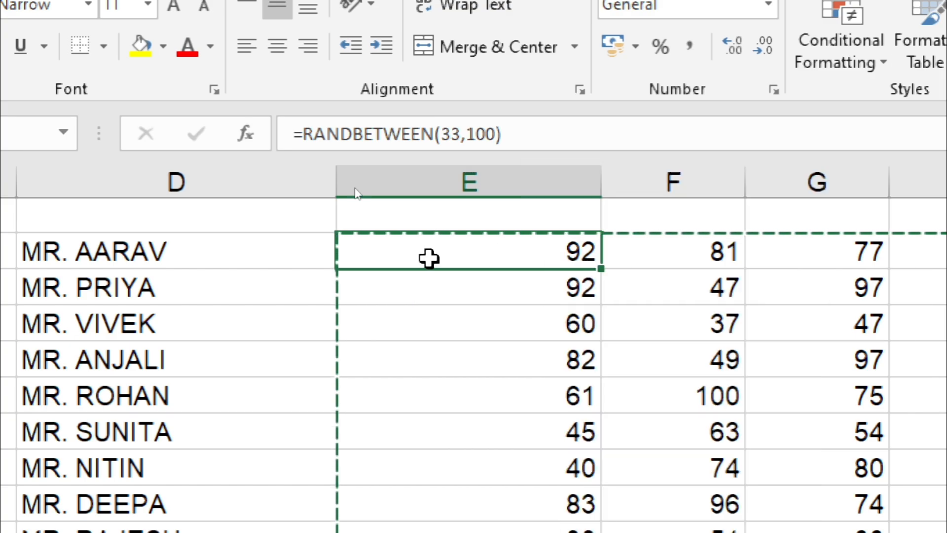
key(ctrl+alt+v)
click(393, 208)
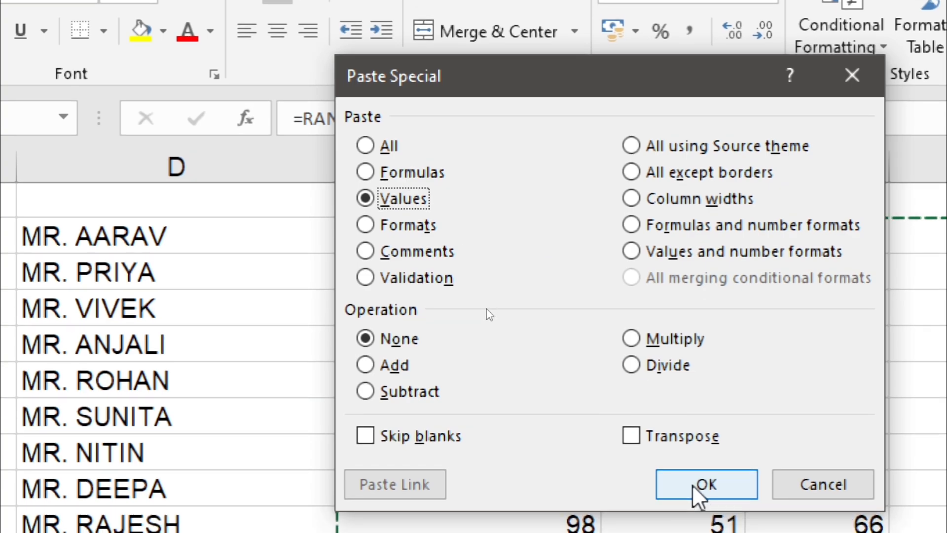
click(700, 486)
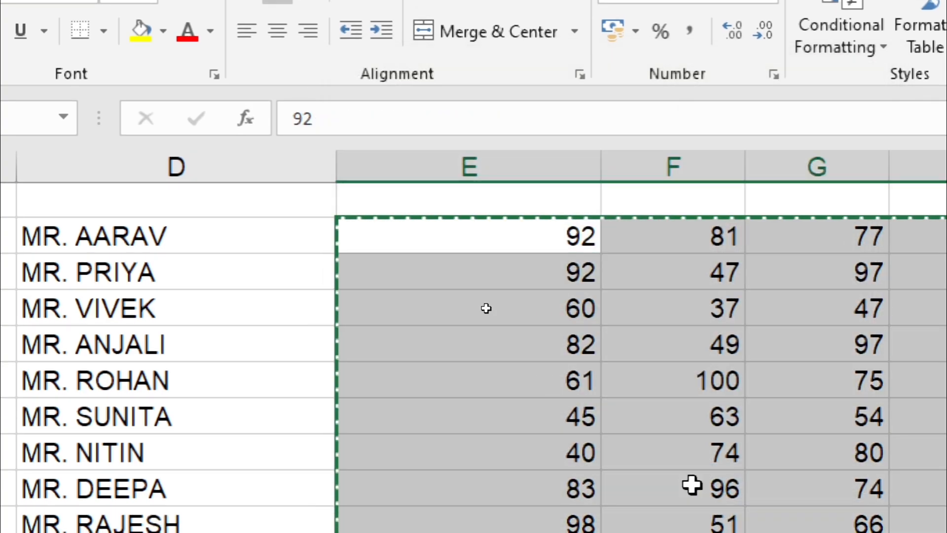
Inspect the underlying contents of cells E2 and E5 in the pasted block
click(490, 227)
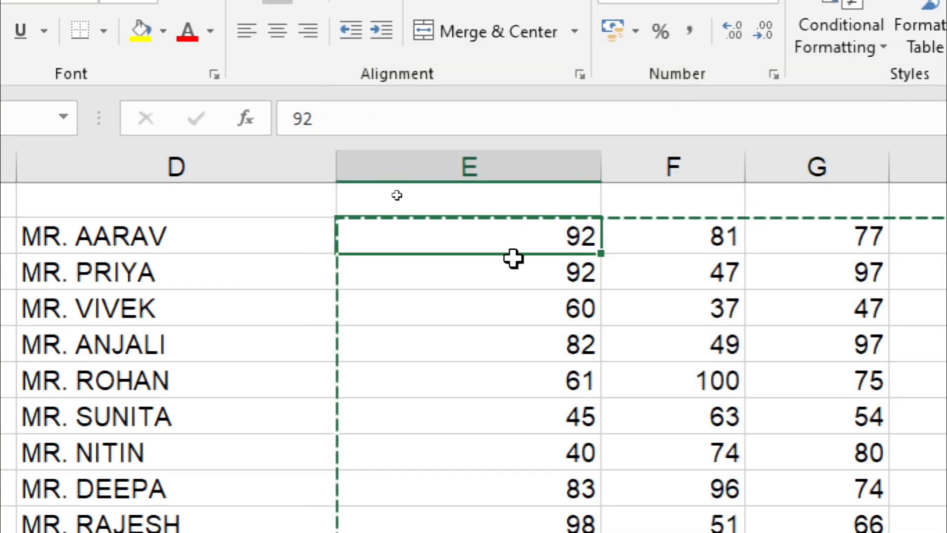
click(549, 347)
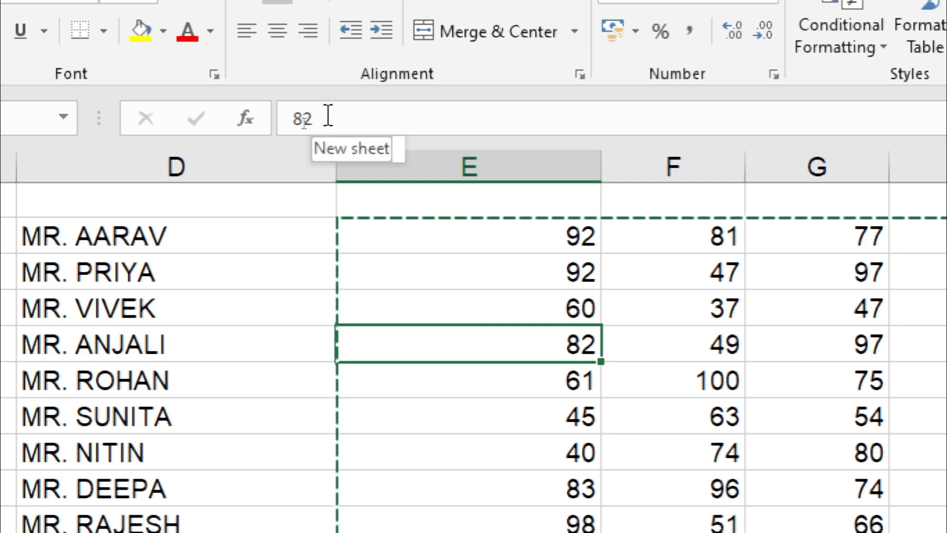
click(327, 117)
click(290, 262)
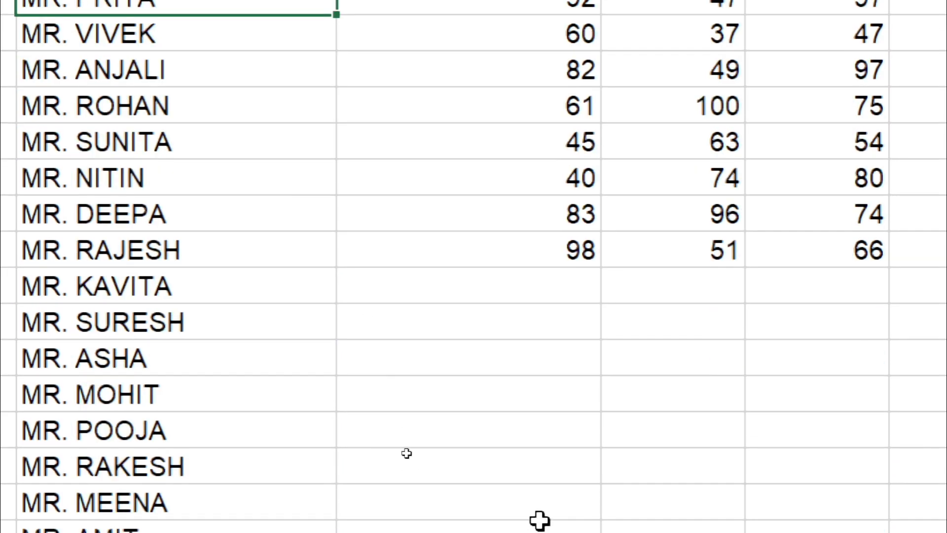
click(521, 323)
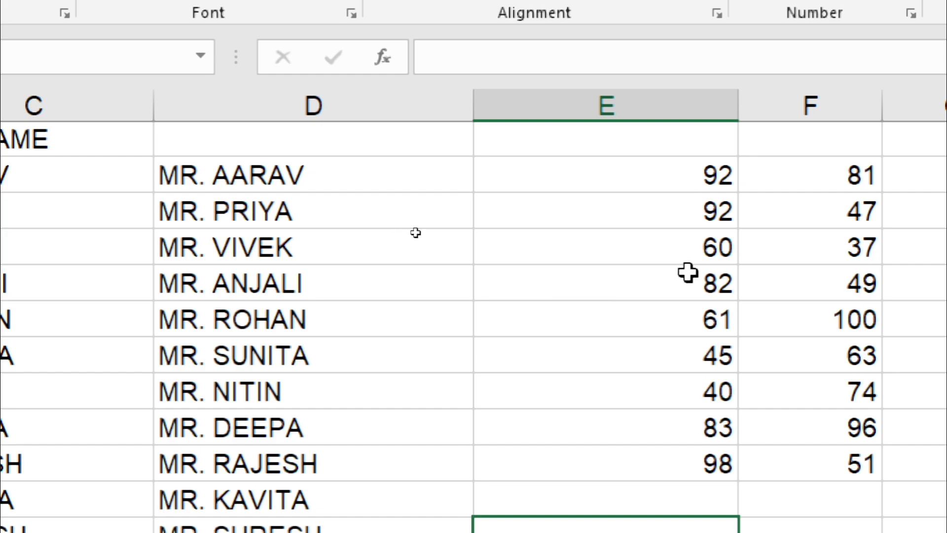
click(530, 344)
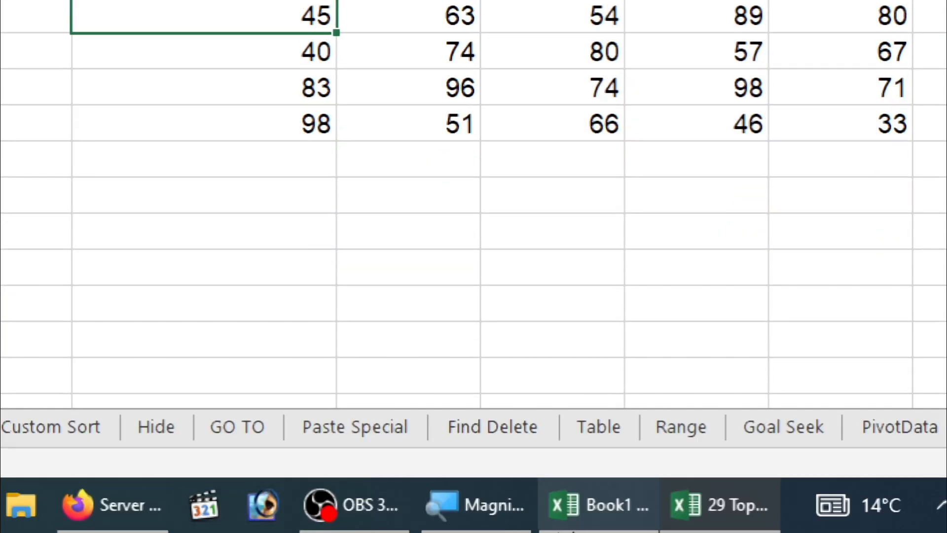
mouse_move(575, 527)
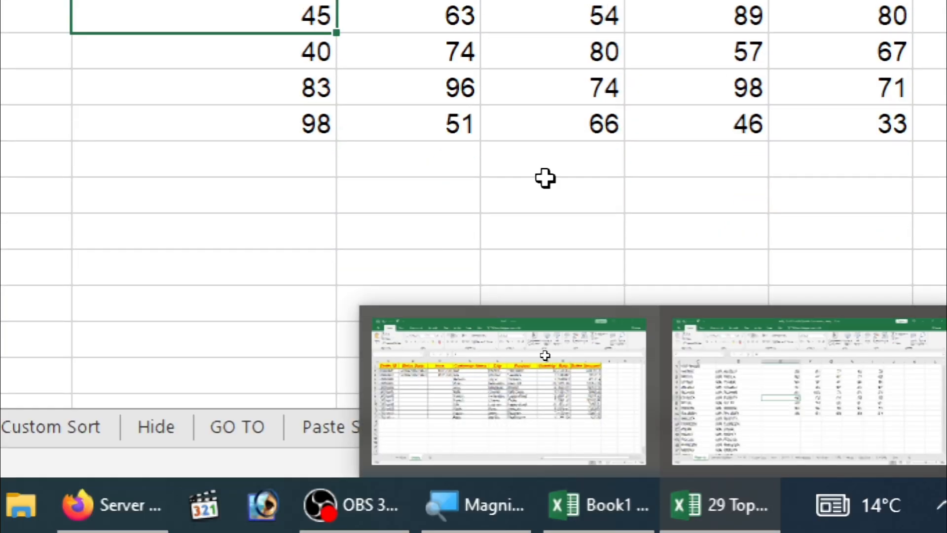
Switch to the Book1 workbook and add a new blank worksheet after Sheet2
click(436, 148)
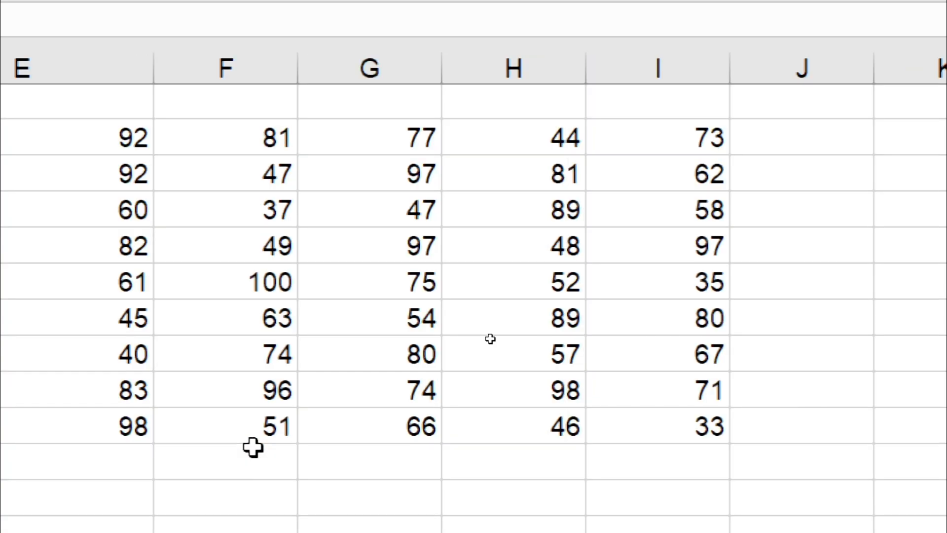
click(260, 457)
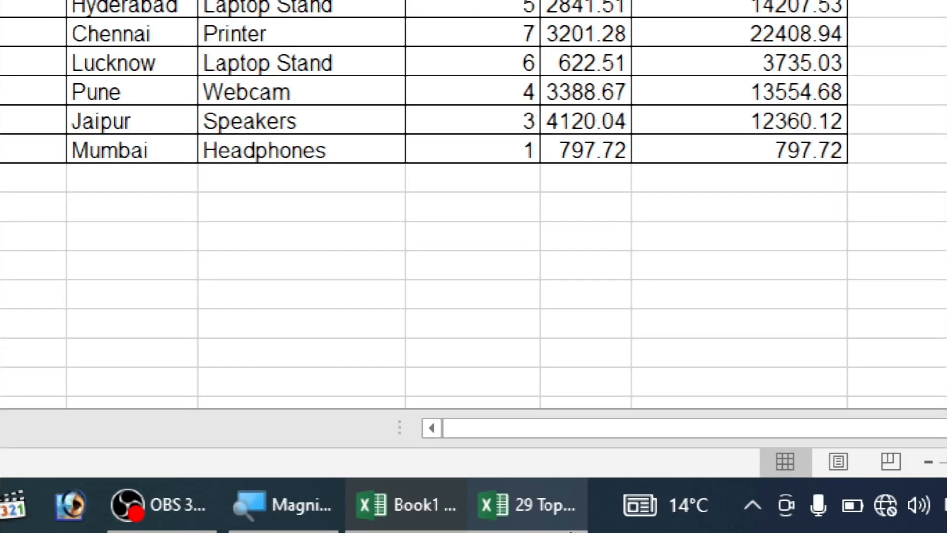
mouse_move(474, 521)
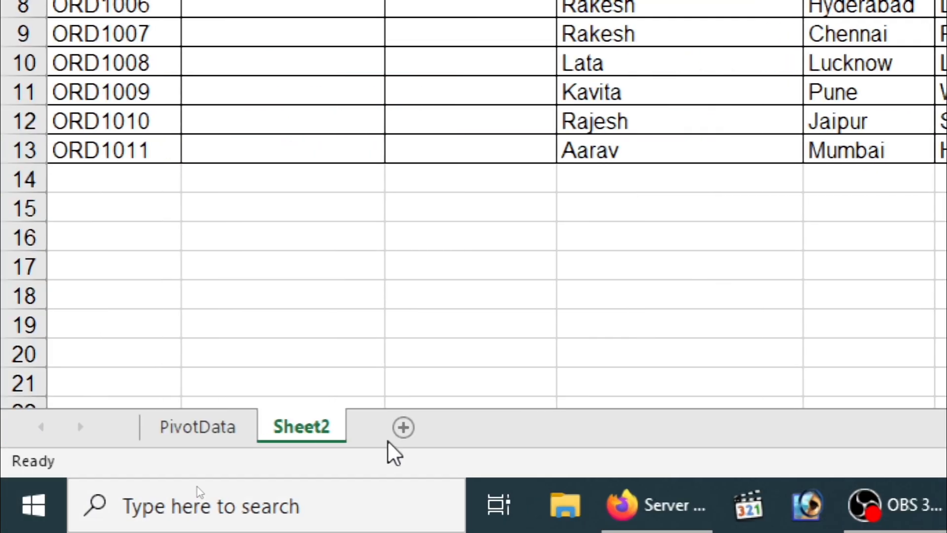
click(399, 435)
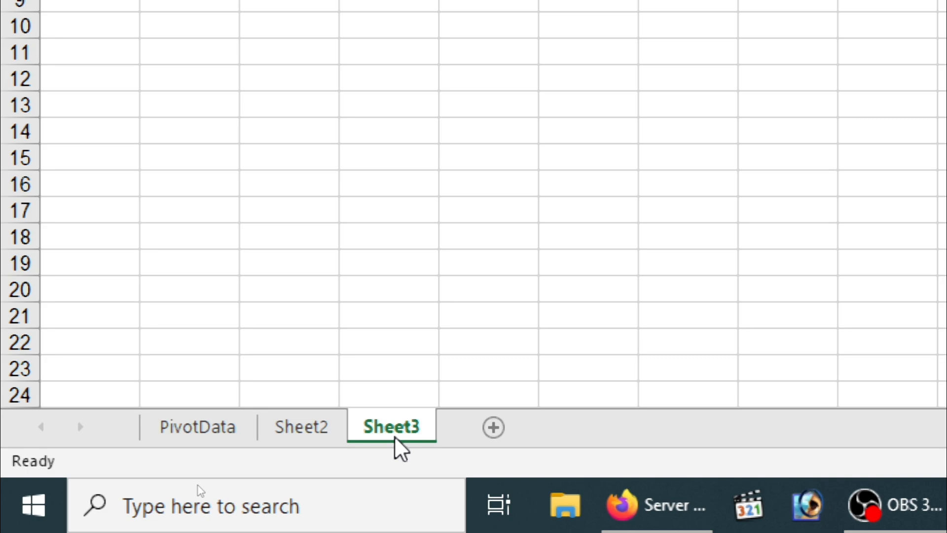
right_click(395, 437)
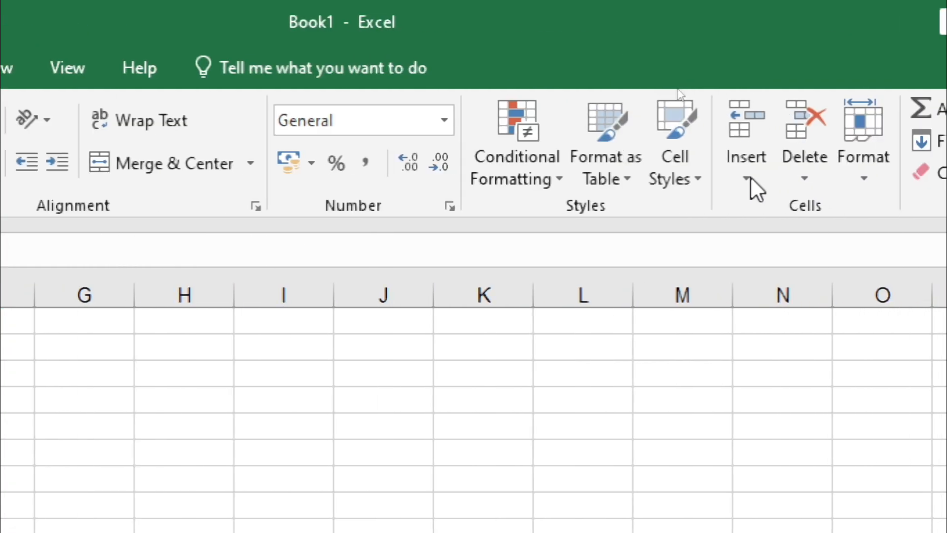
click(924, 176)
click(508, 394)
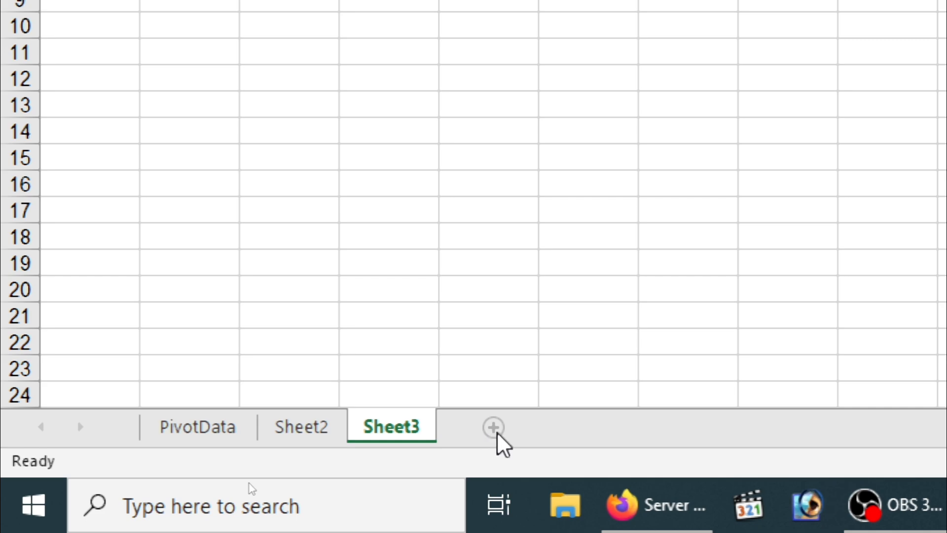
Insert two more blank worksheets after Sheet3 and another one in front of PivotData
click(497, 433)
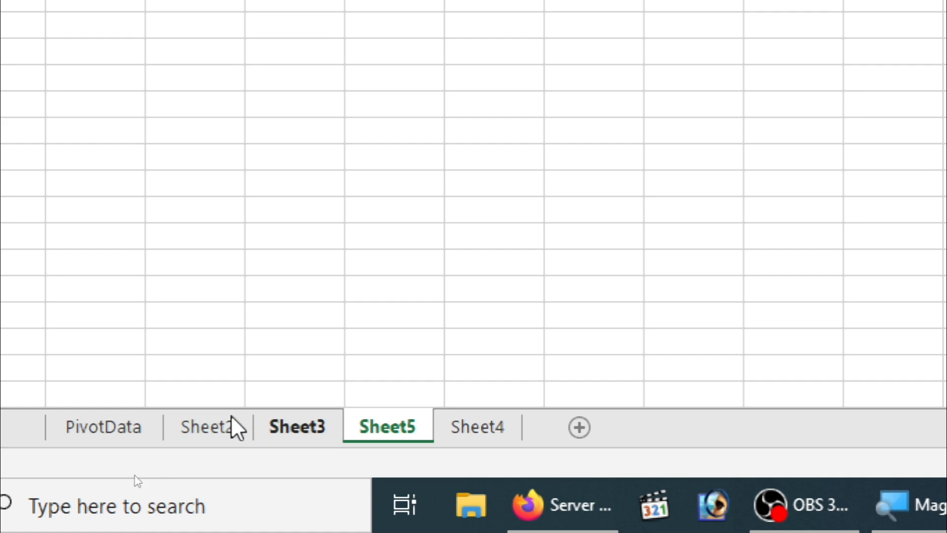
click(135, 428)
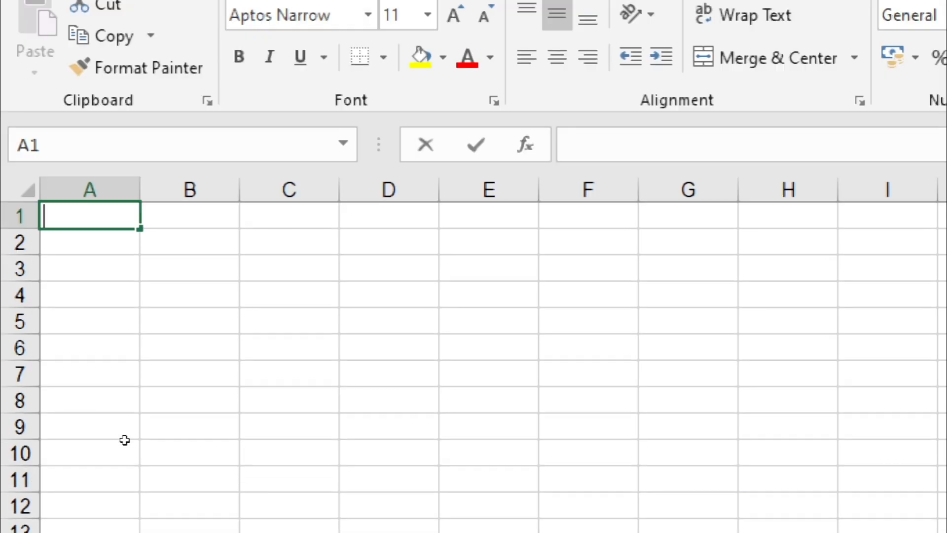
Permanently delete the blank Sheet6 worksheet in front of PivotData
text(EL)
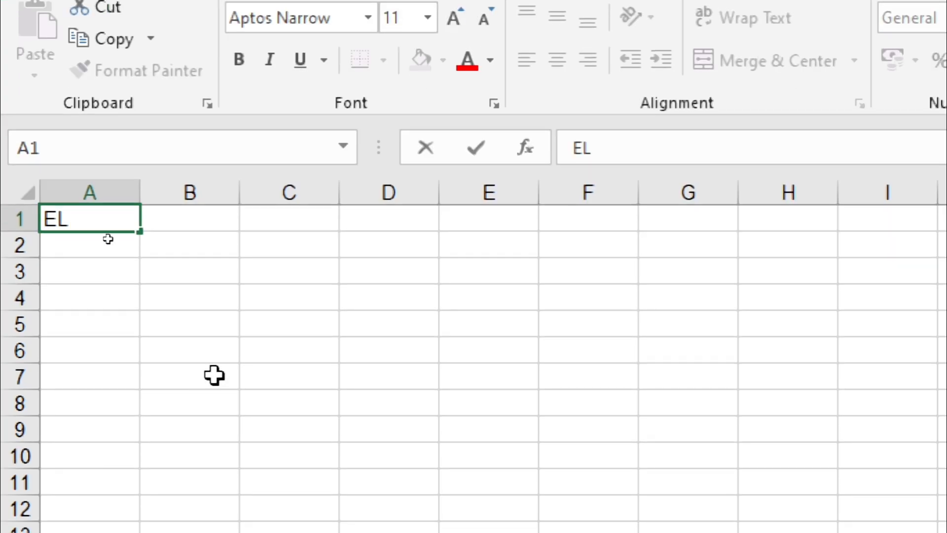
click(215, 422)
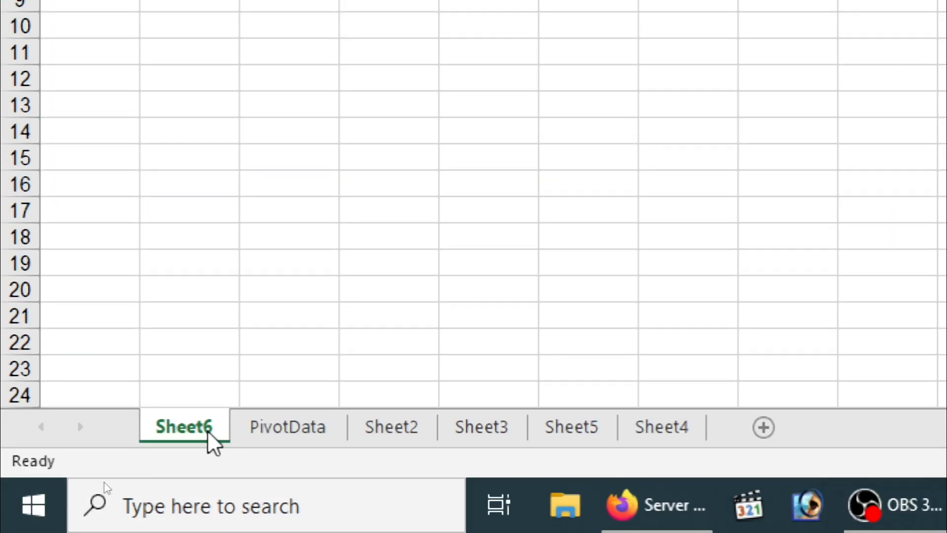
key(alt+e)
key(l)
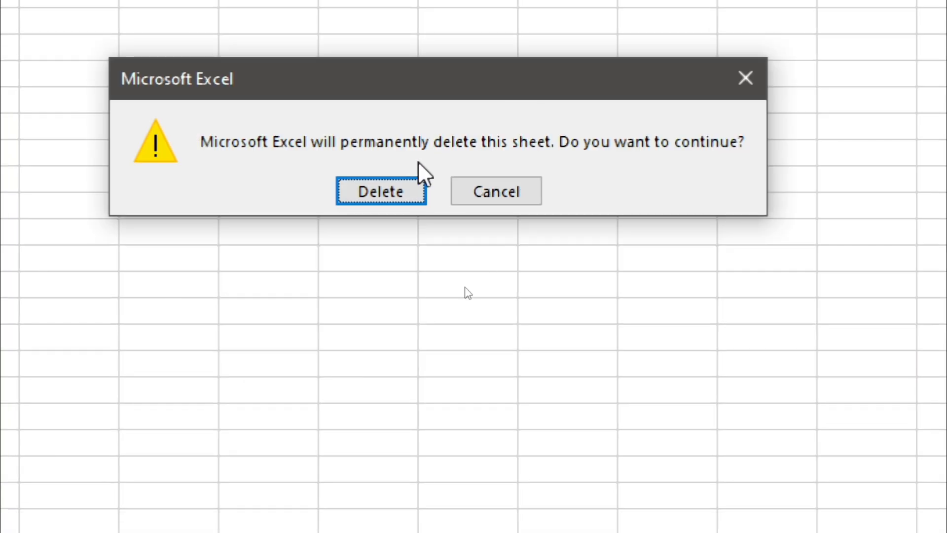
click(407, 175)
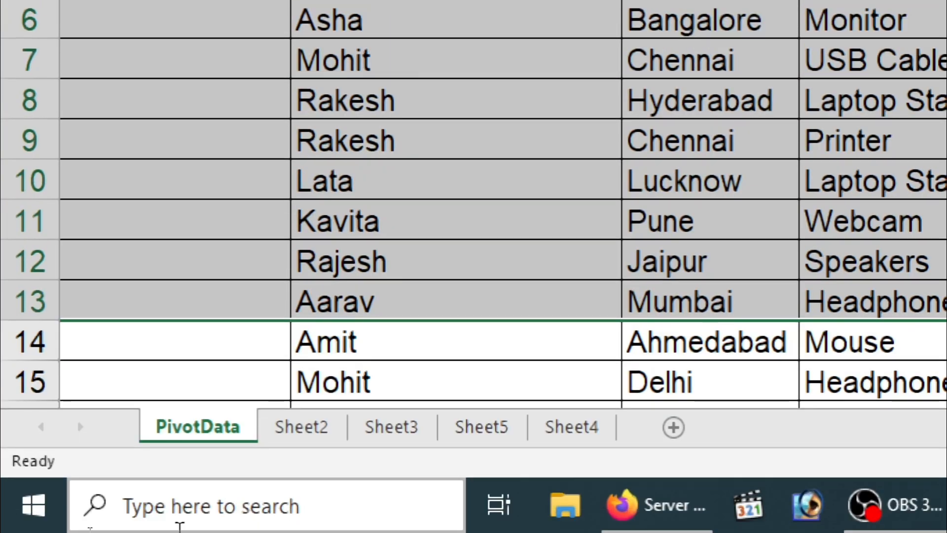
right_click(190, 442)
click(232, 123)
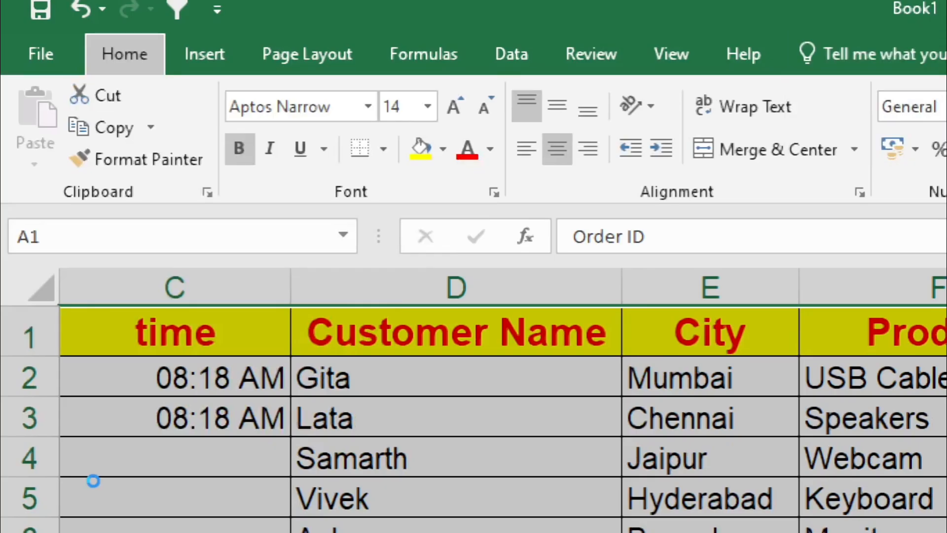
key(Return)
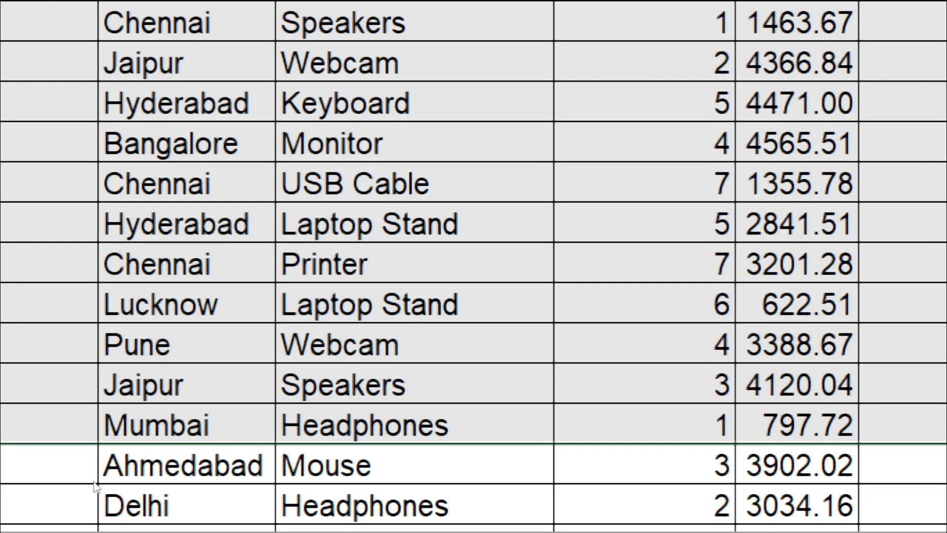